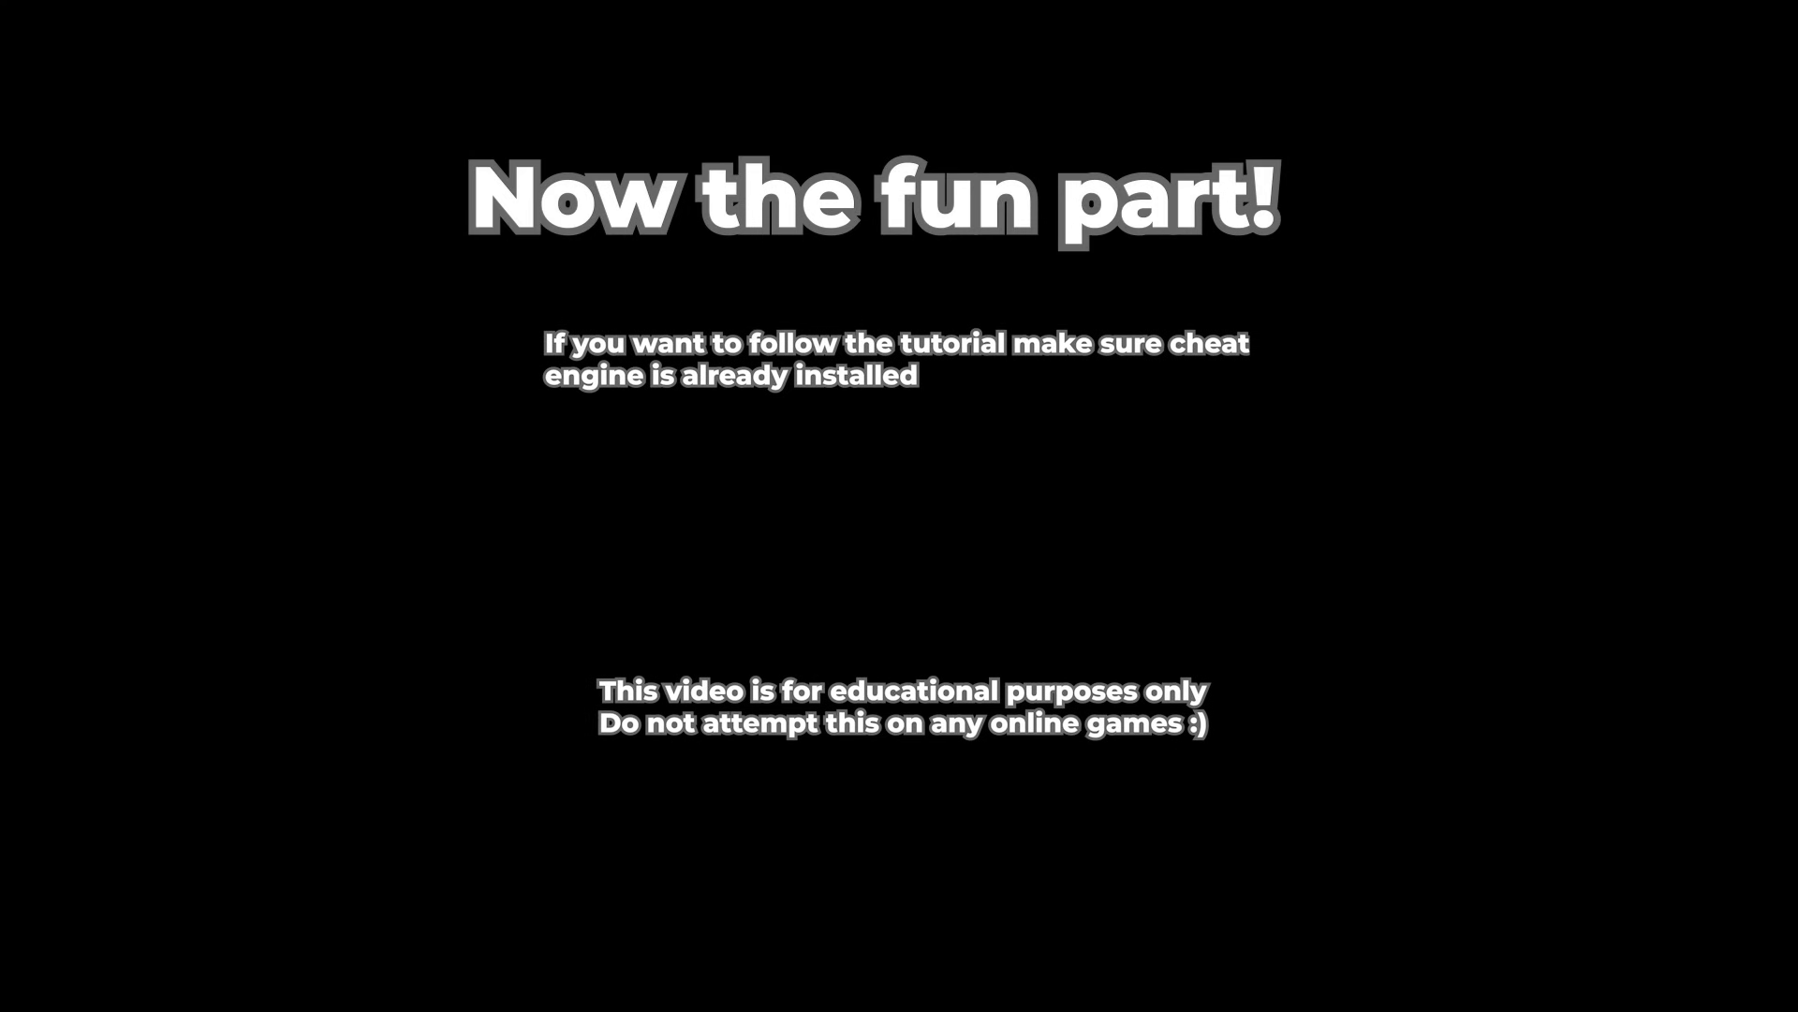
- Open the Help menu to find the Cheat Engine Tutorial entry
{"action": "left_click", "coordinate": [326, 75]}
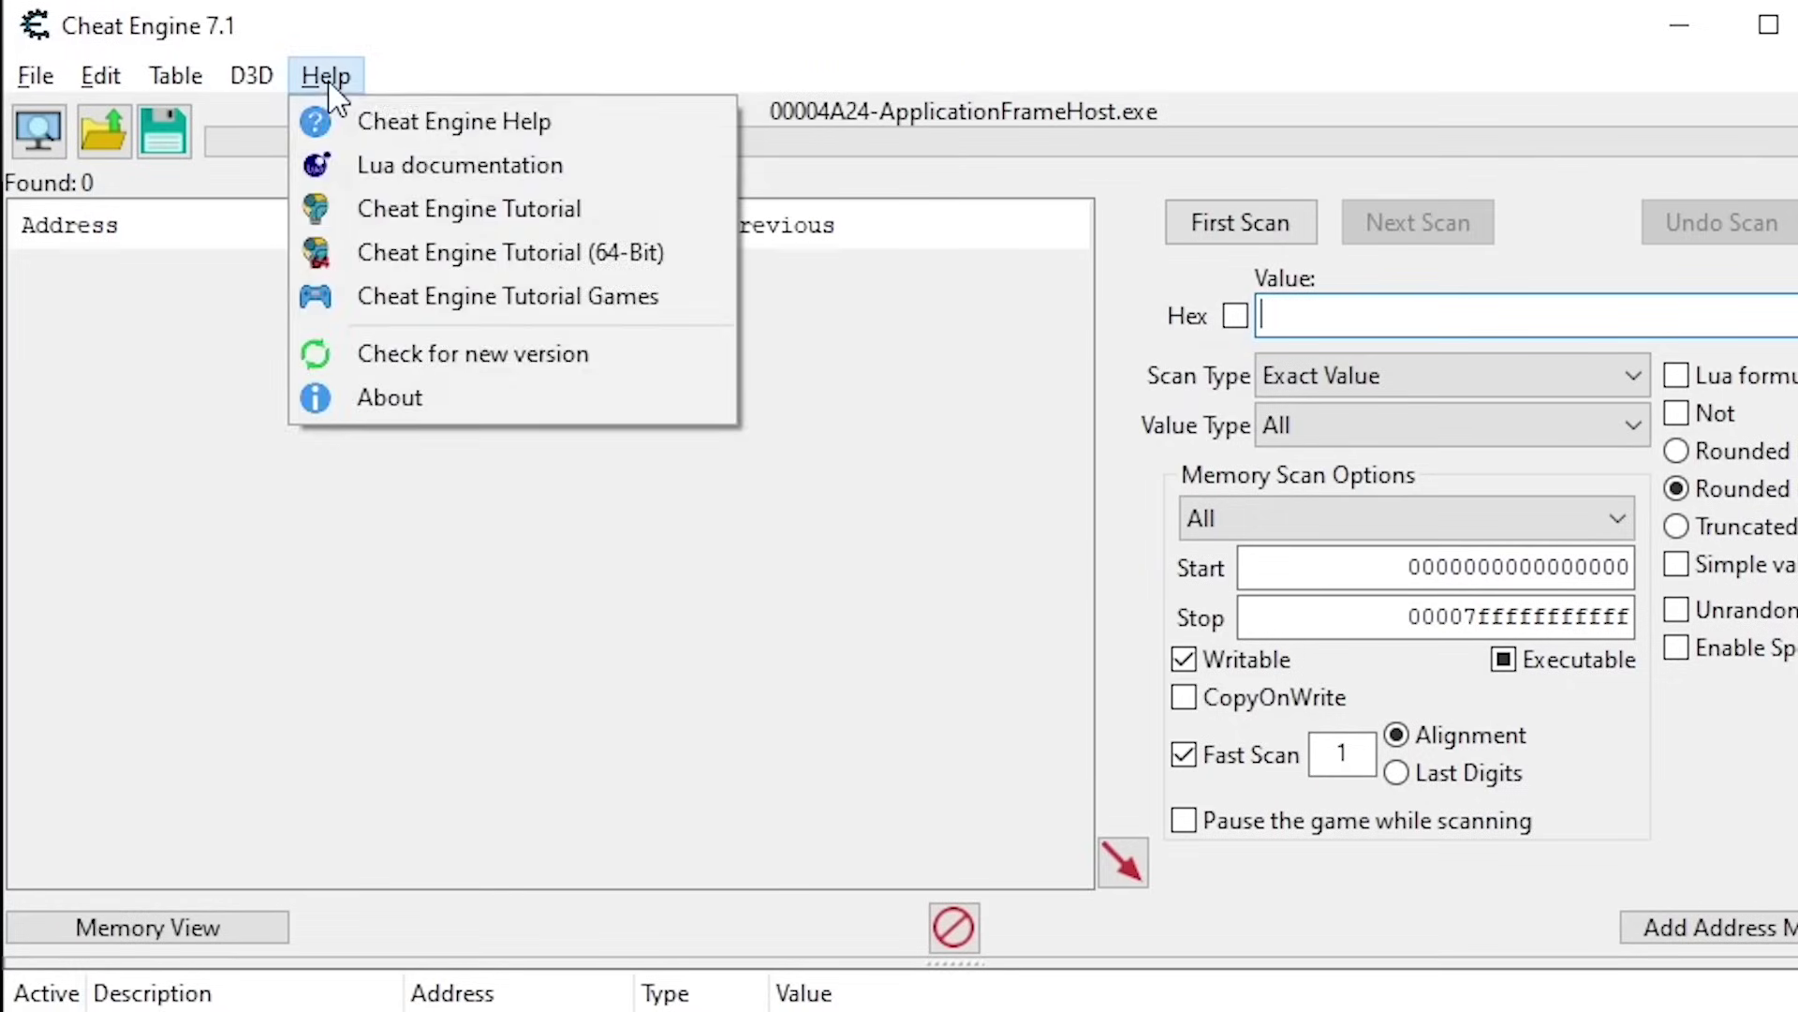
- Launch the Cheat Engine Tutorial, move to Step 2, and take hits until Health drops to 85
{"action": "left_click", "coordinate": [487, 208]}
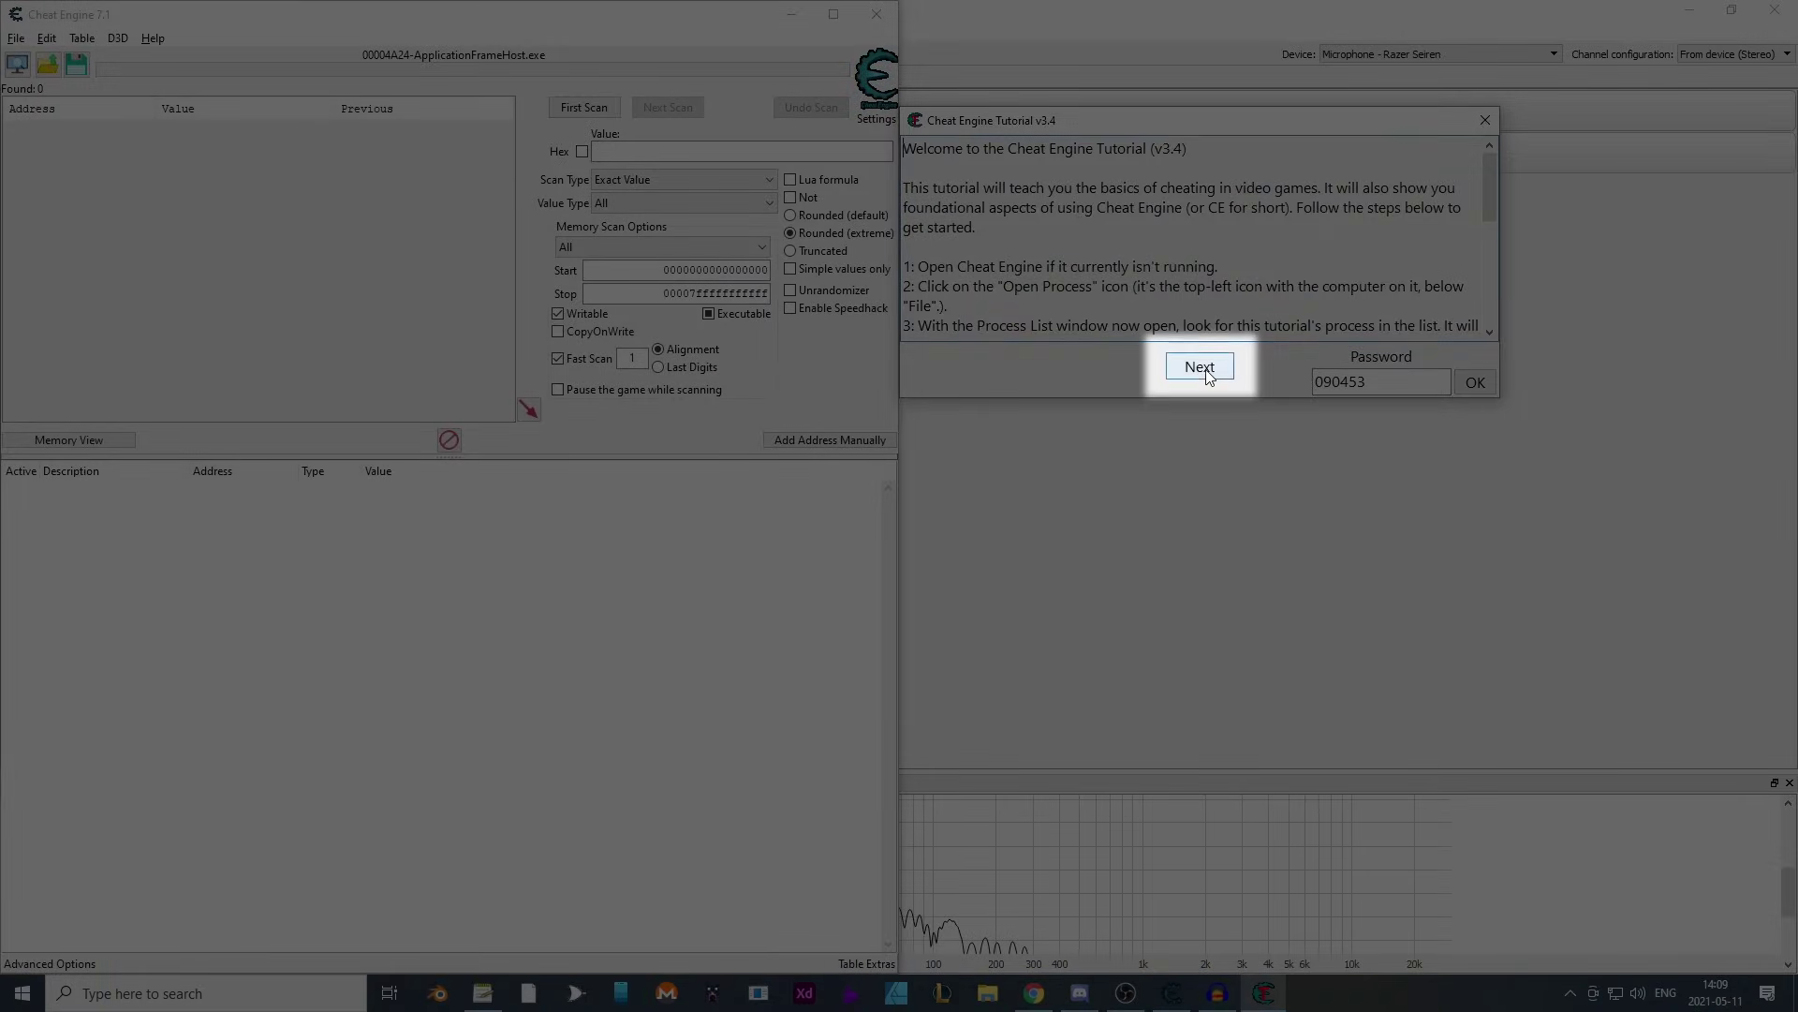
{"action": "left_click", "coordinate": [1201, 368]}
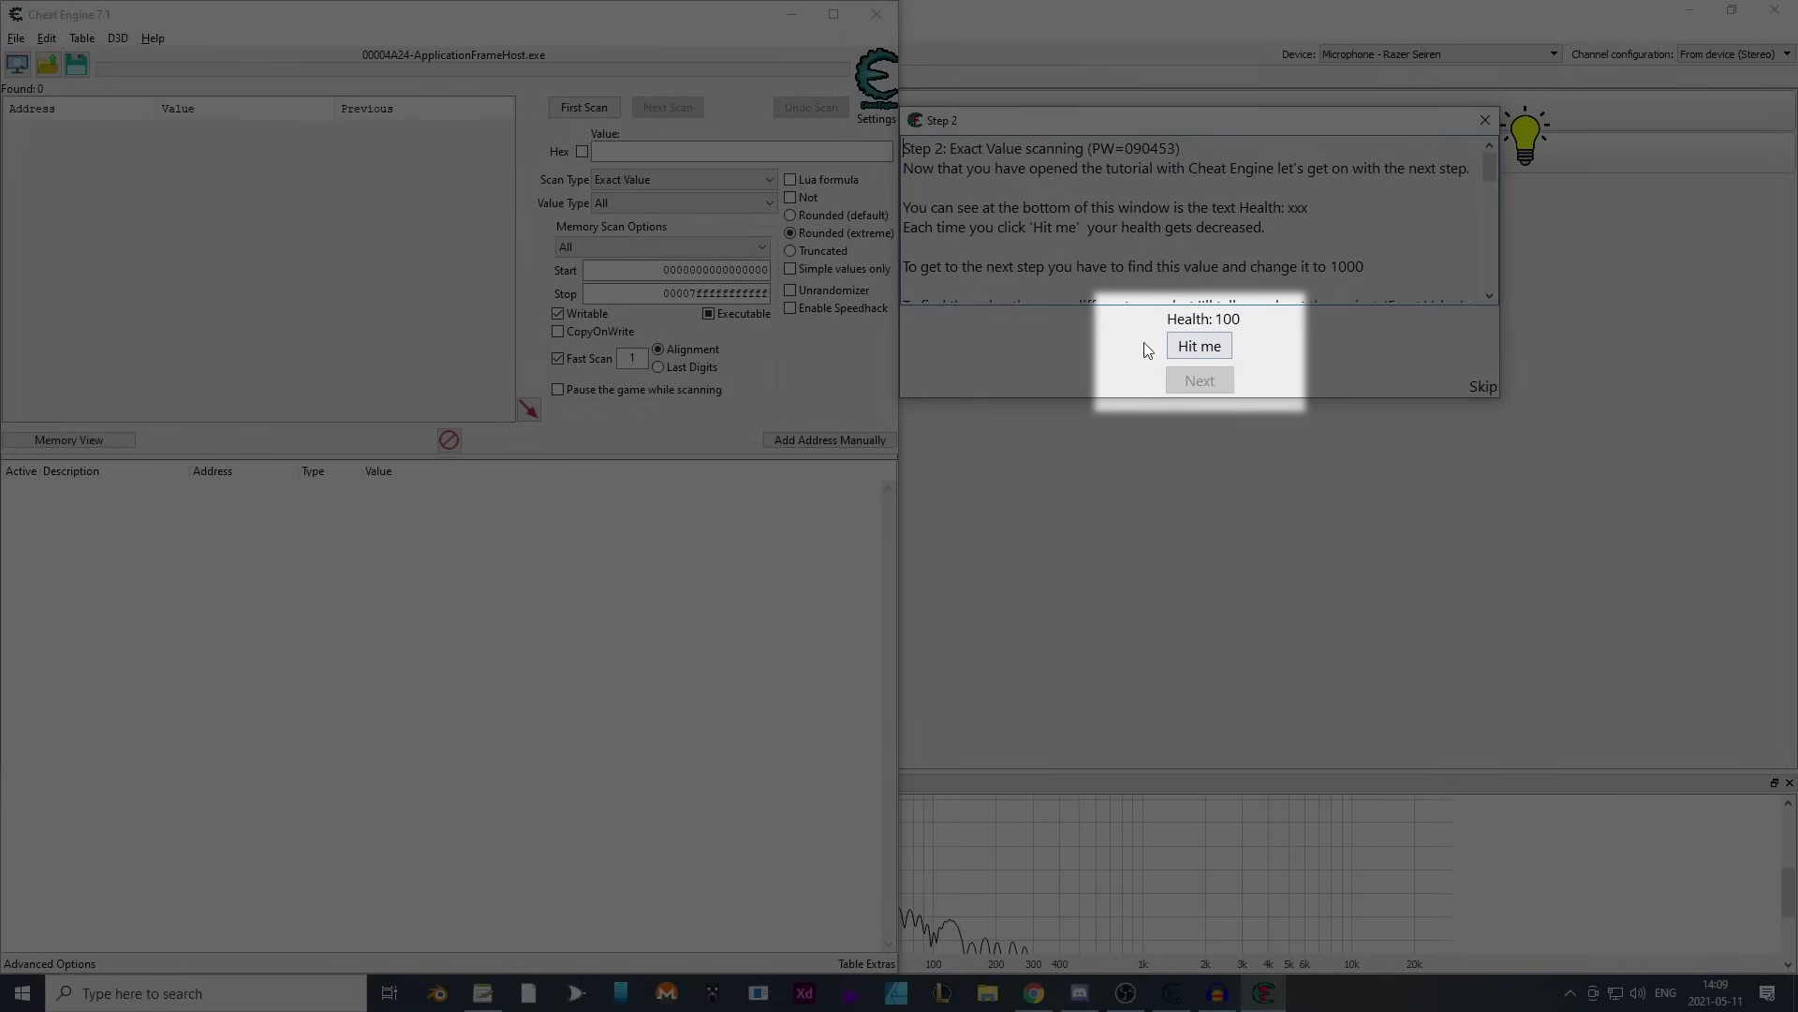
{"action": "left_click", "coordinate": [1210, 345]}
{"action": "left_click", "coordinate": [1210, 346]}
{"action": "left_click", "coordinate": [1210, 346]}
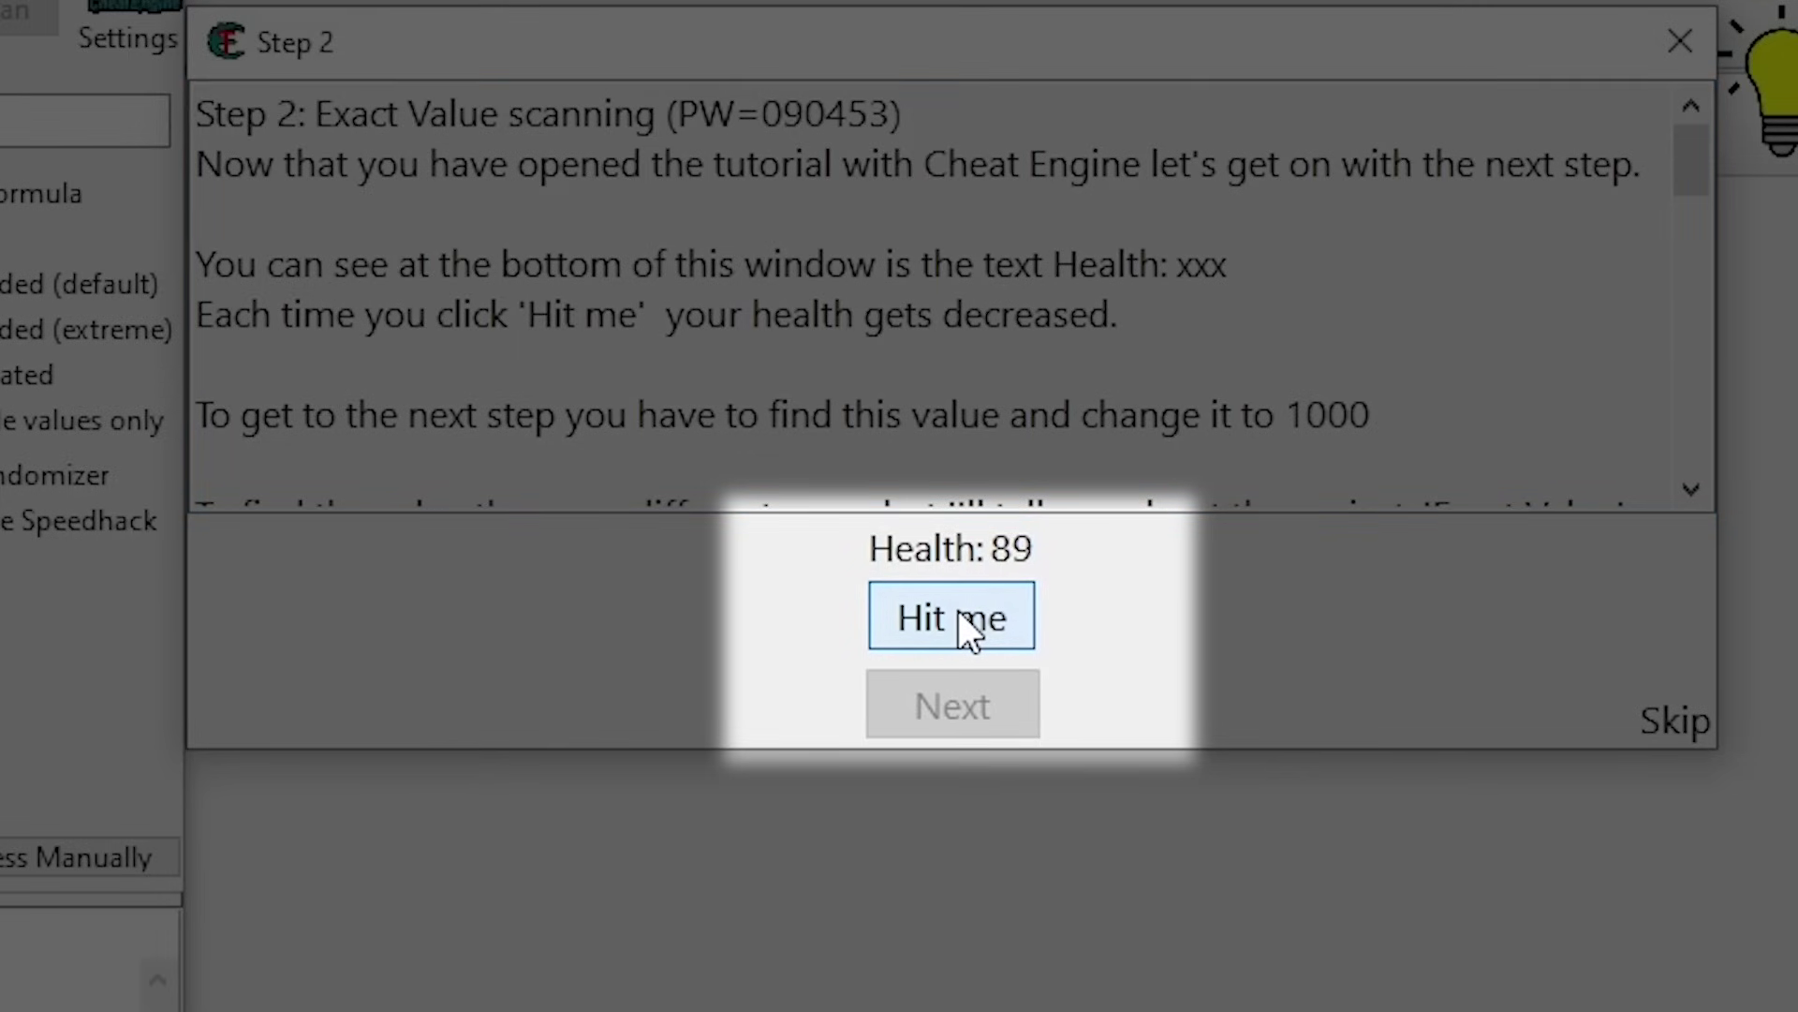
{"action": "left_click", "coordinate": [961, 620]}
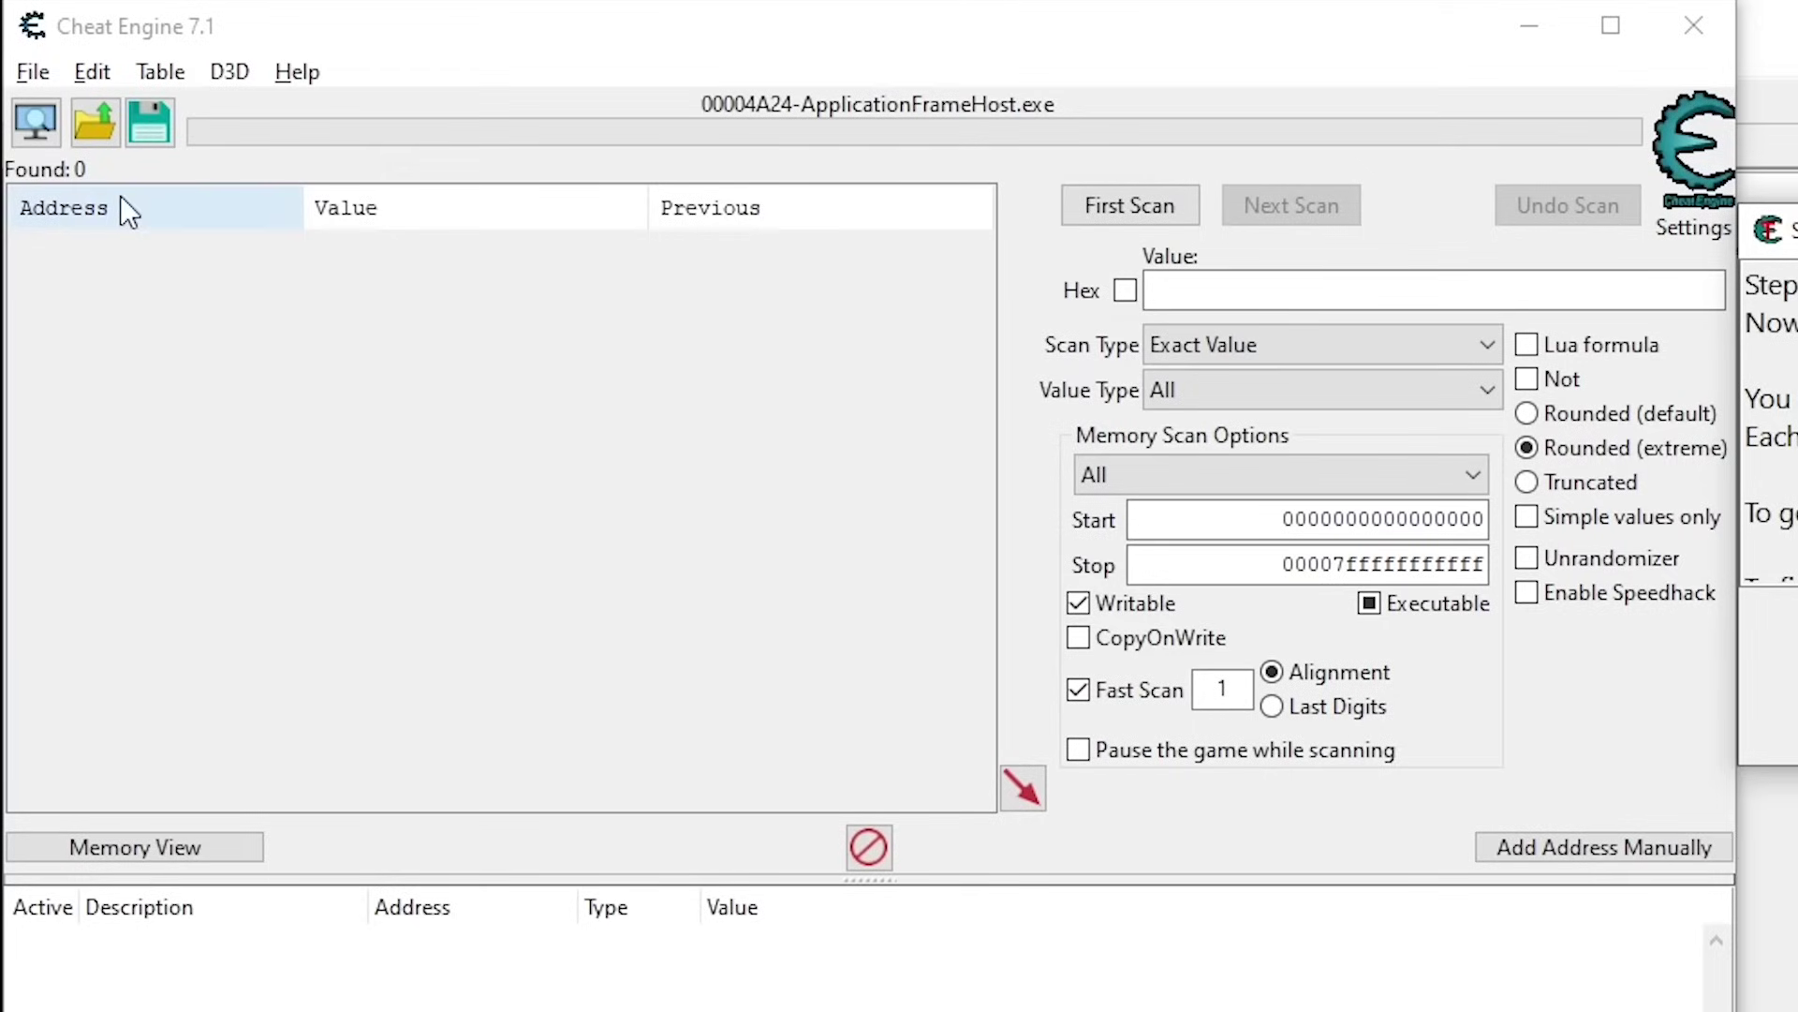
- Attach Cheat Engine to the 000028E0-Tutorial-i386 process from the Open Process list
{"action": "left_click", "coordinate": [33, 122]}
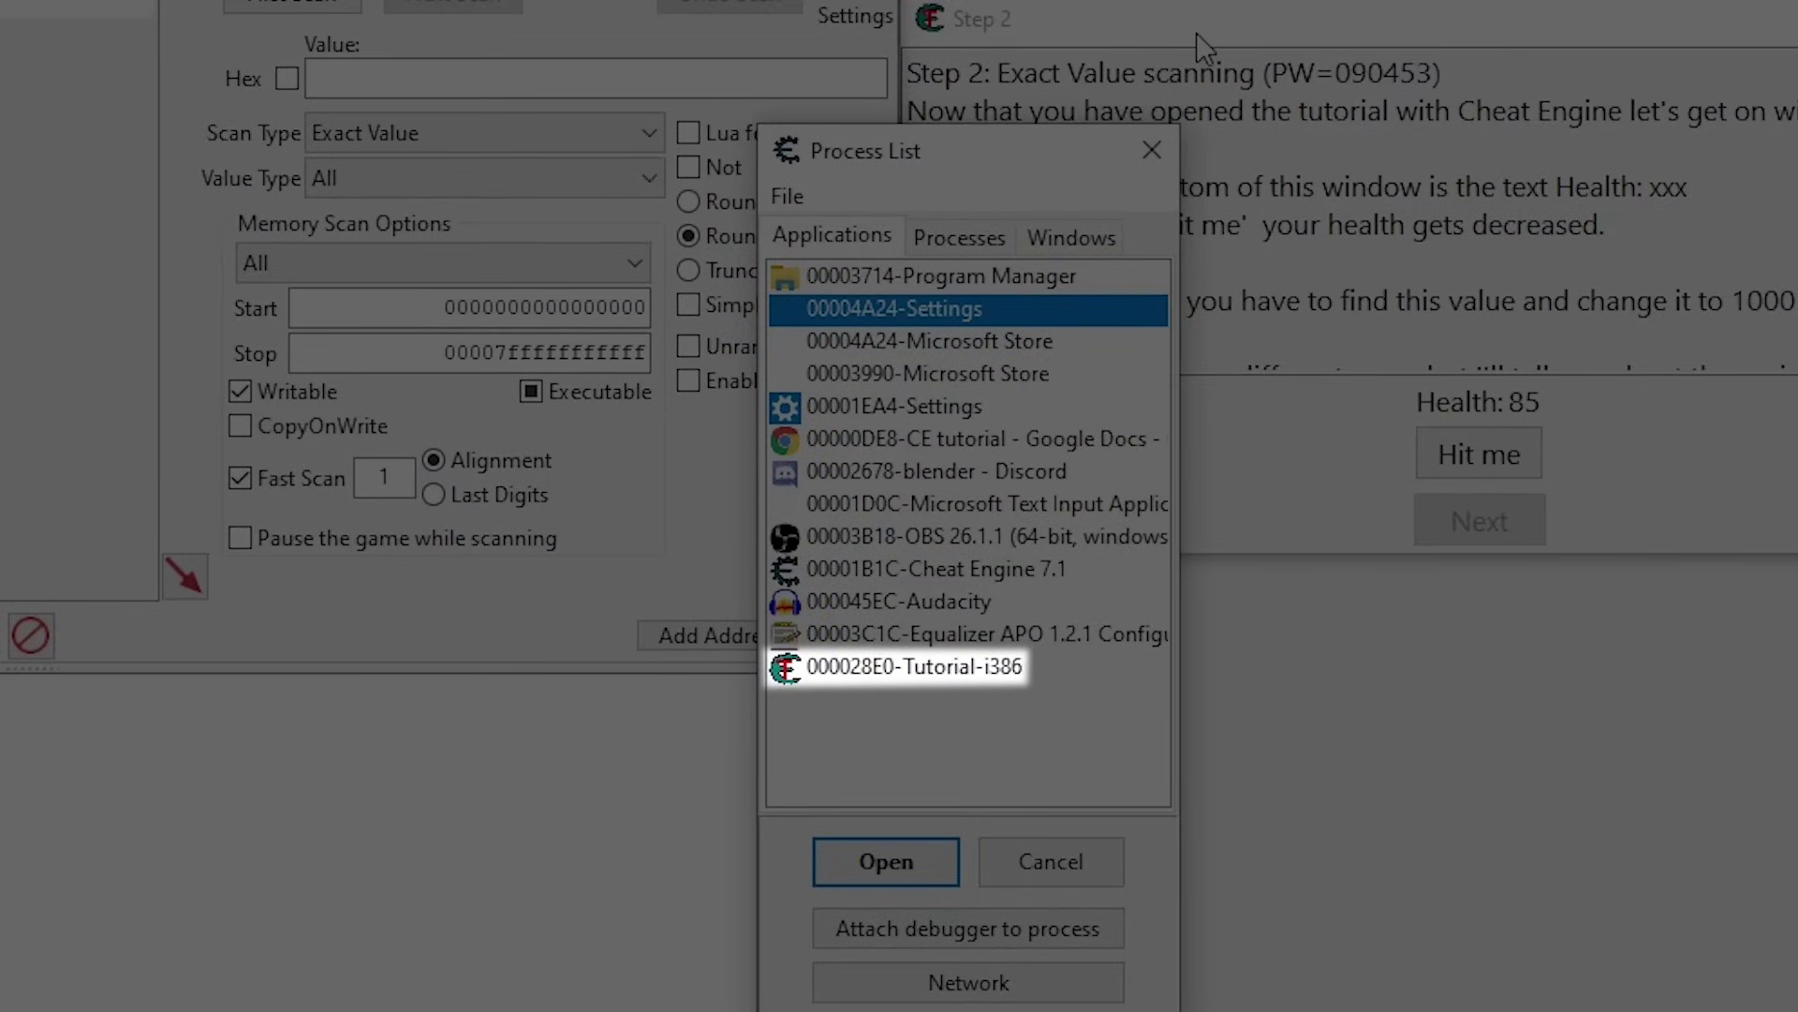
{"action": "left_click", "coordinate": [965, 684]}
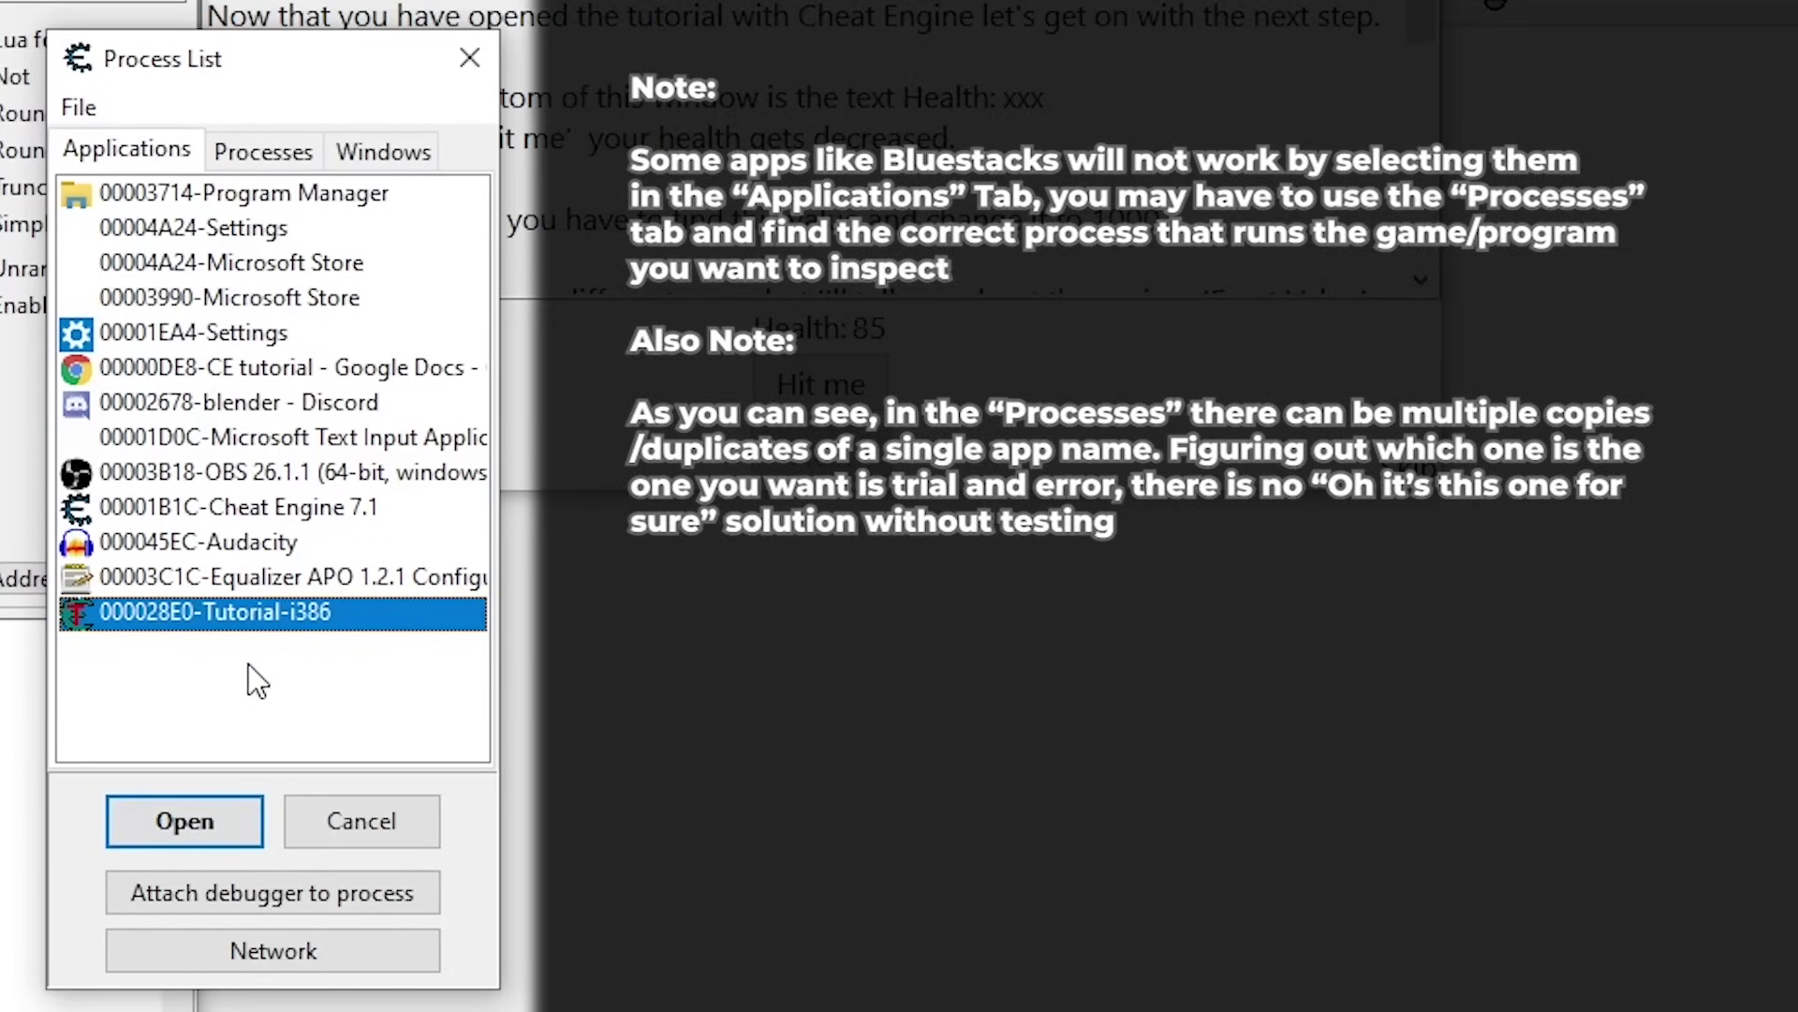
{"action": "left_click", "coordinate": [294, 136]}
{"action": "scroll", "coordinate": [248, 478], "scroll_direction": "up", "scroll_amount": 2}
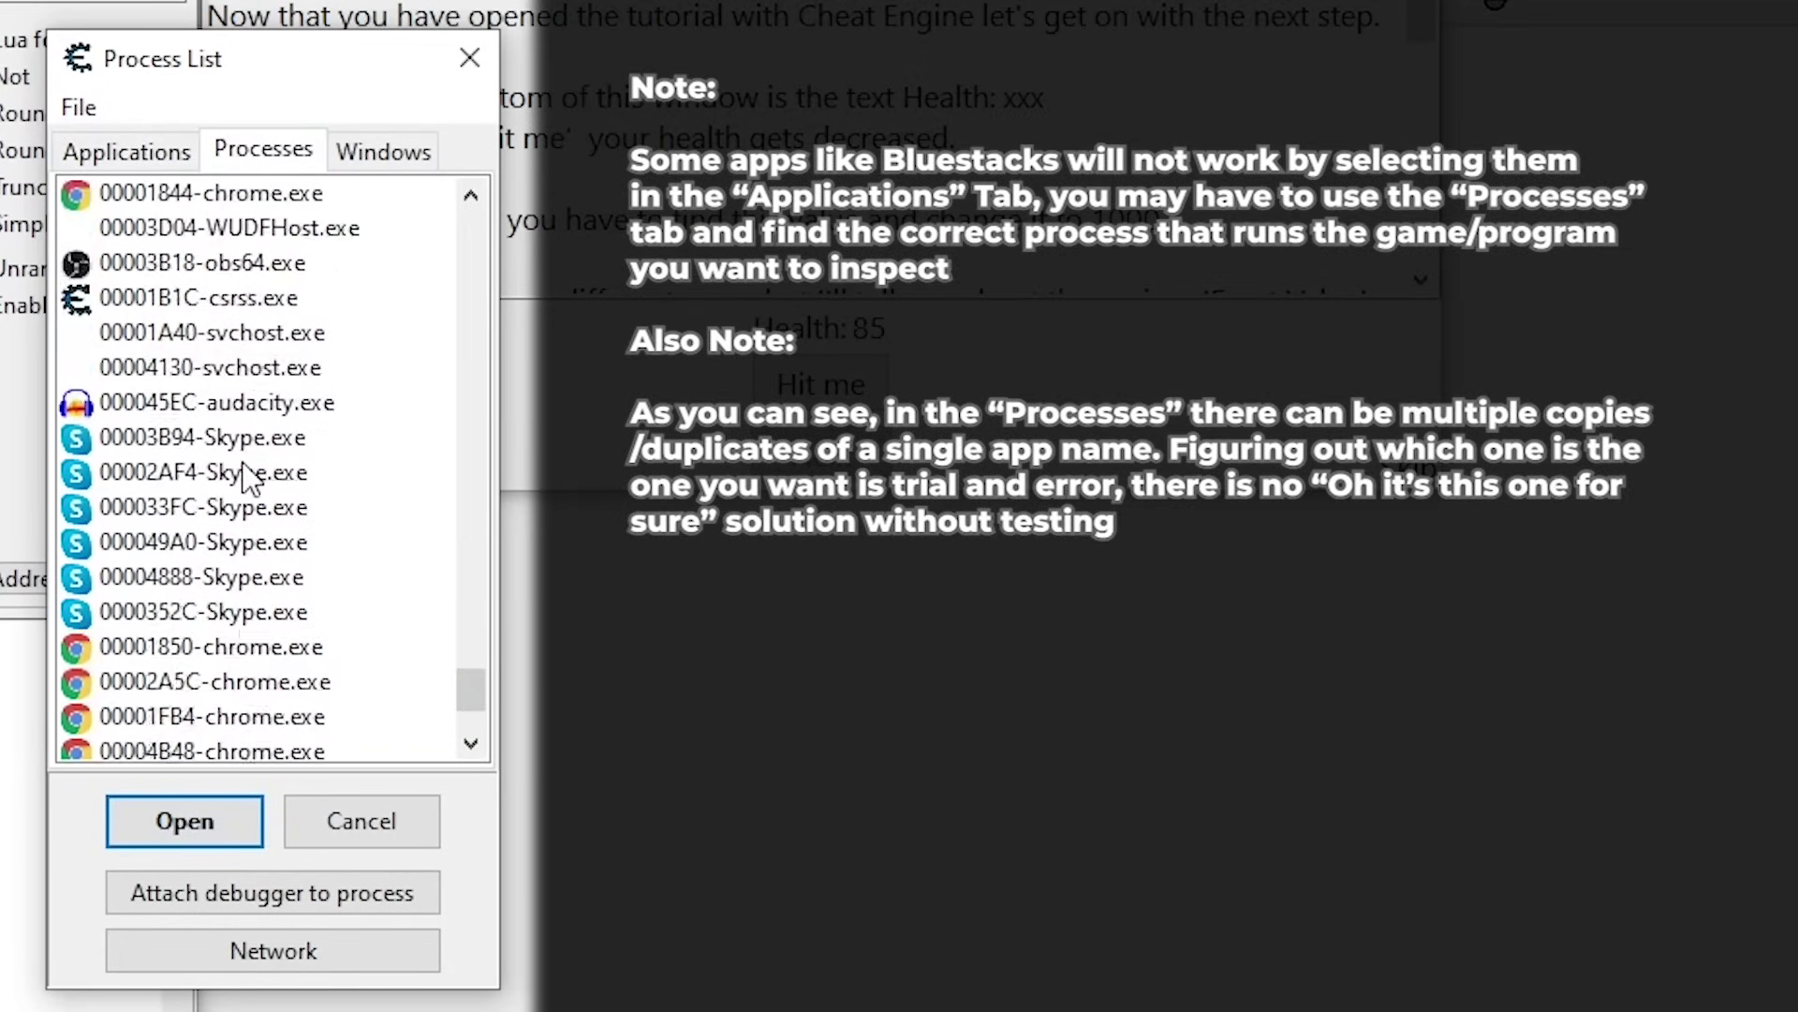
{"action": "scroll", "coordinate": [248, 477], "scroll_direction": "up", "scroll_amount": 3}
{"action": "left_click", "coordinate": [161, 156]}
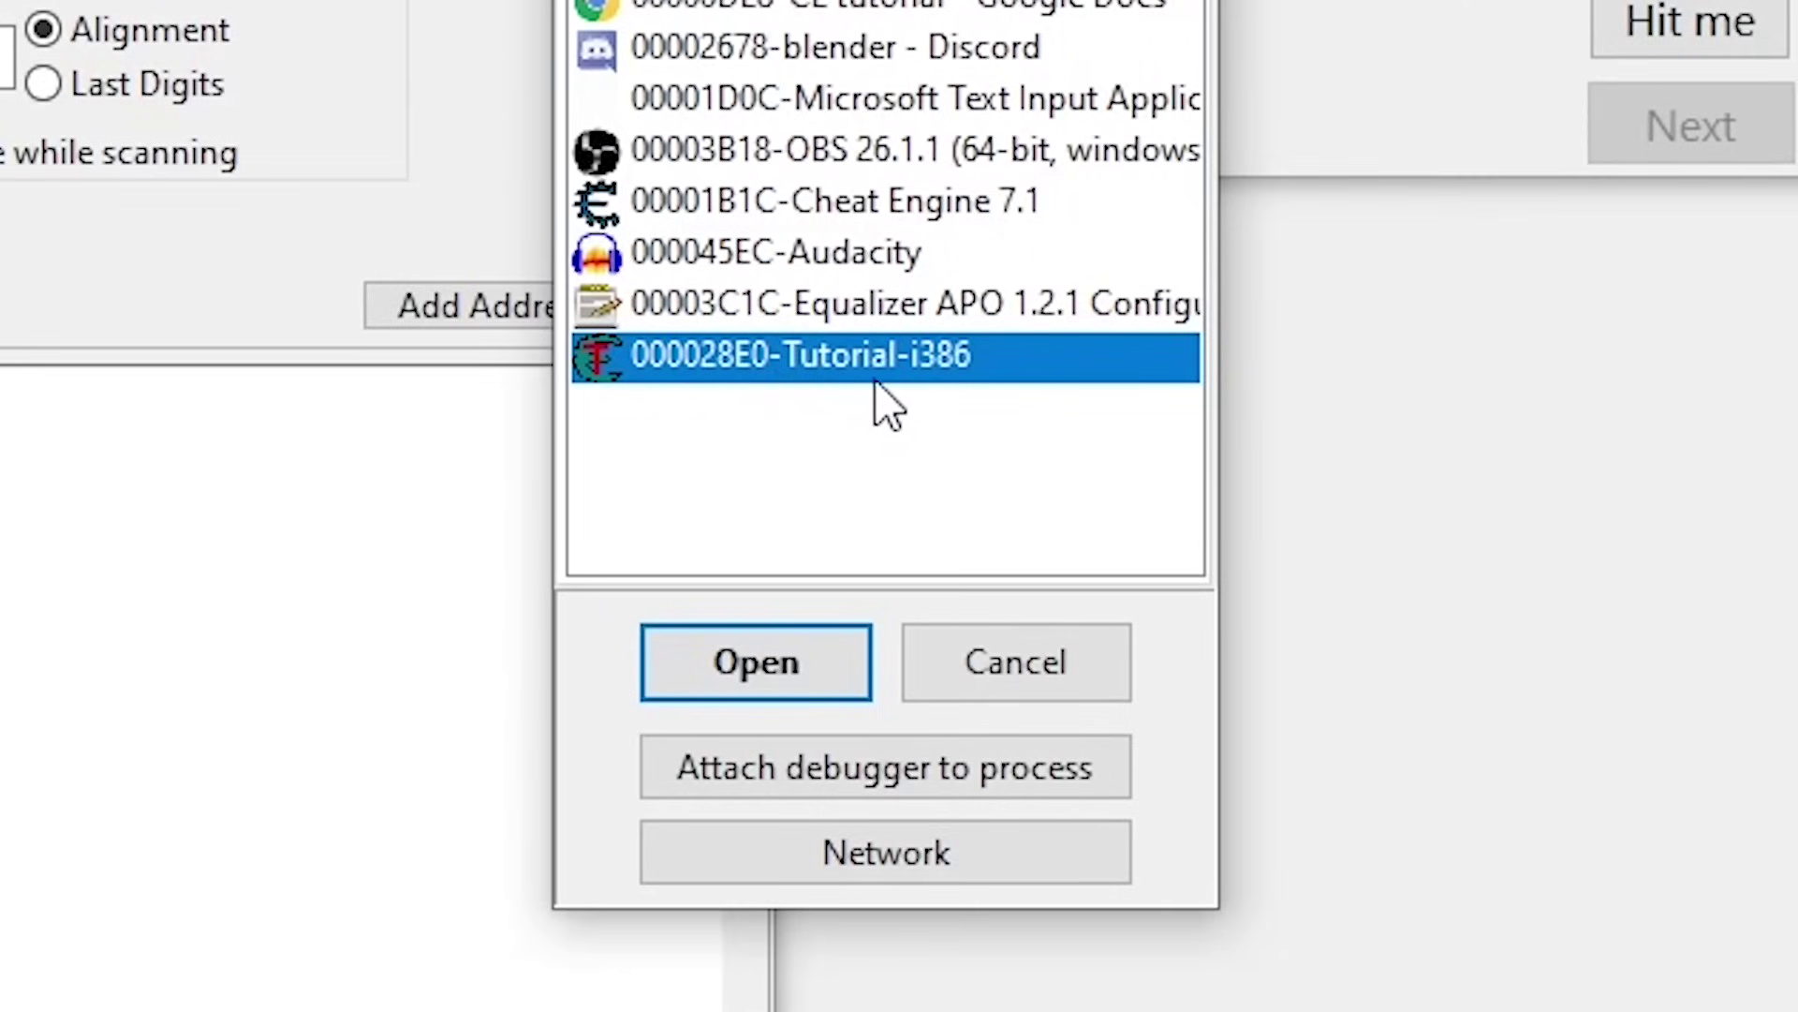
{"action": "left_click", "coordinate": [750, 662]}
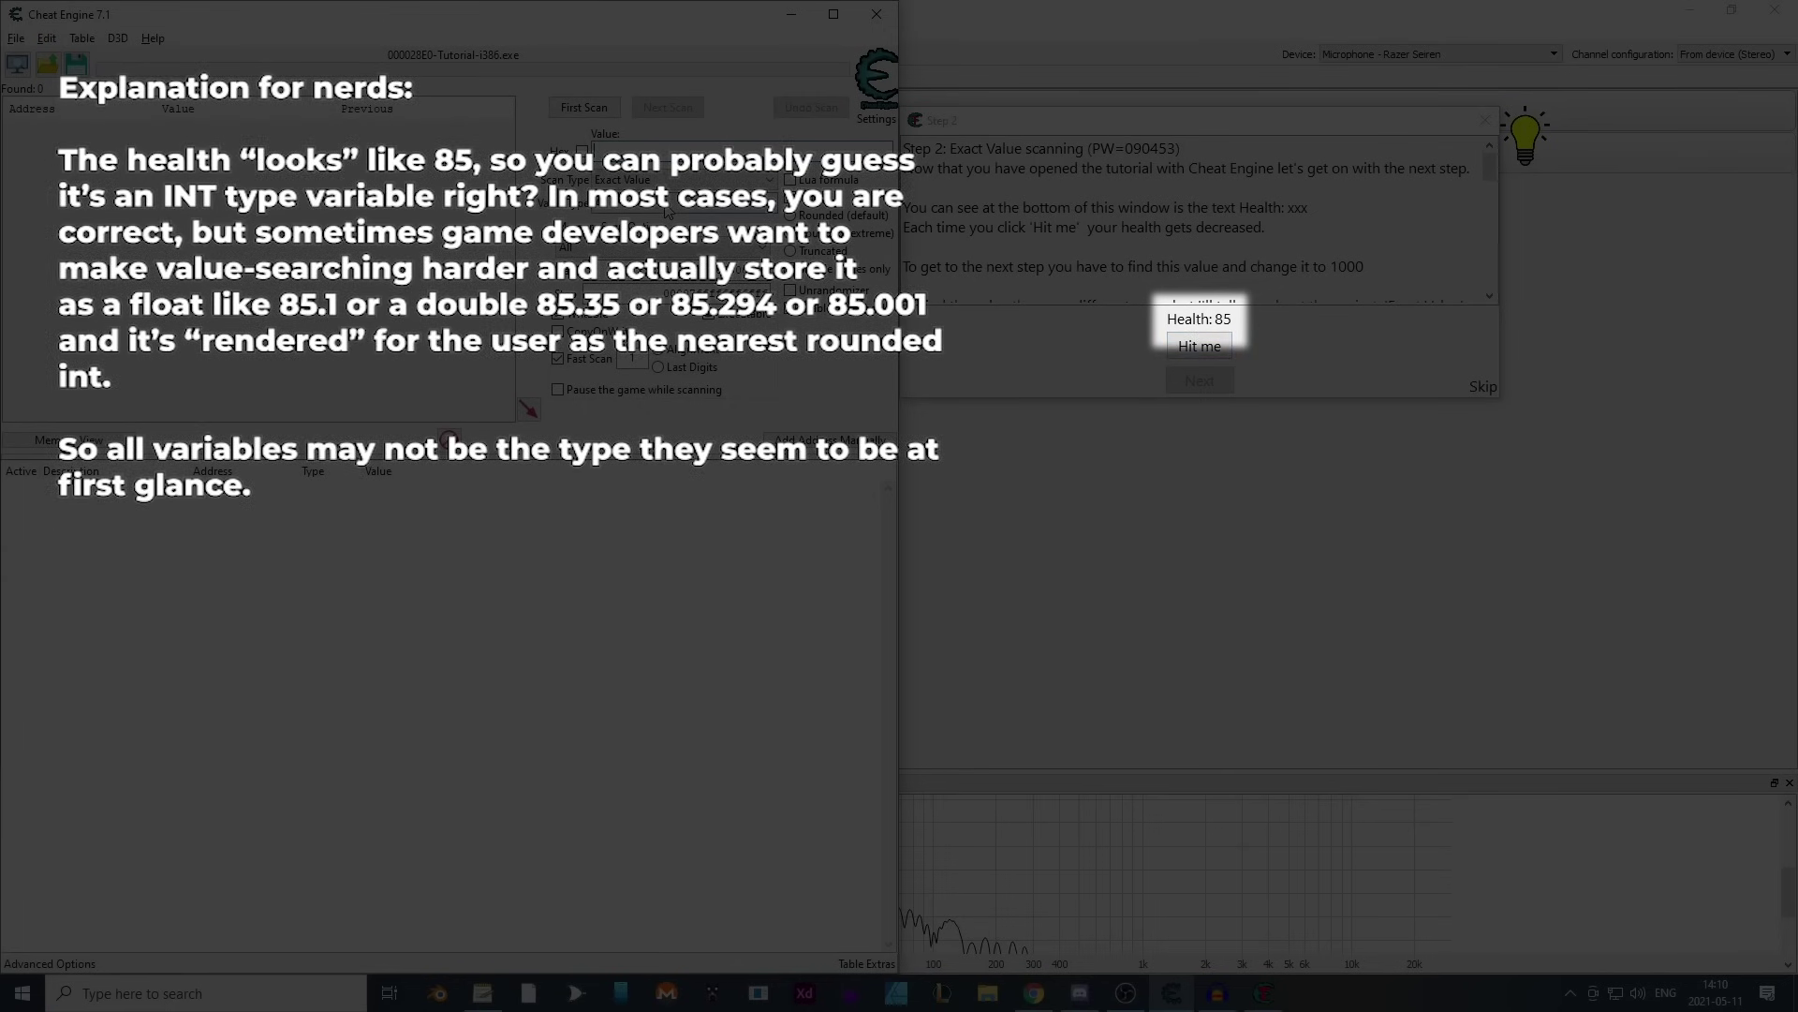
- Run a First Scan for the exact value 85 with Value Type kept on All
{"action": "left_click", "coordinate": [667, 205]}
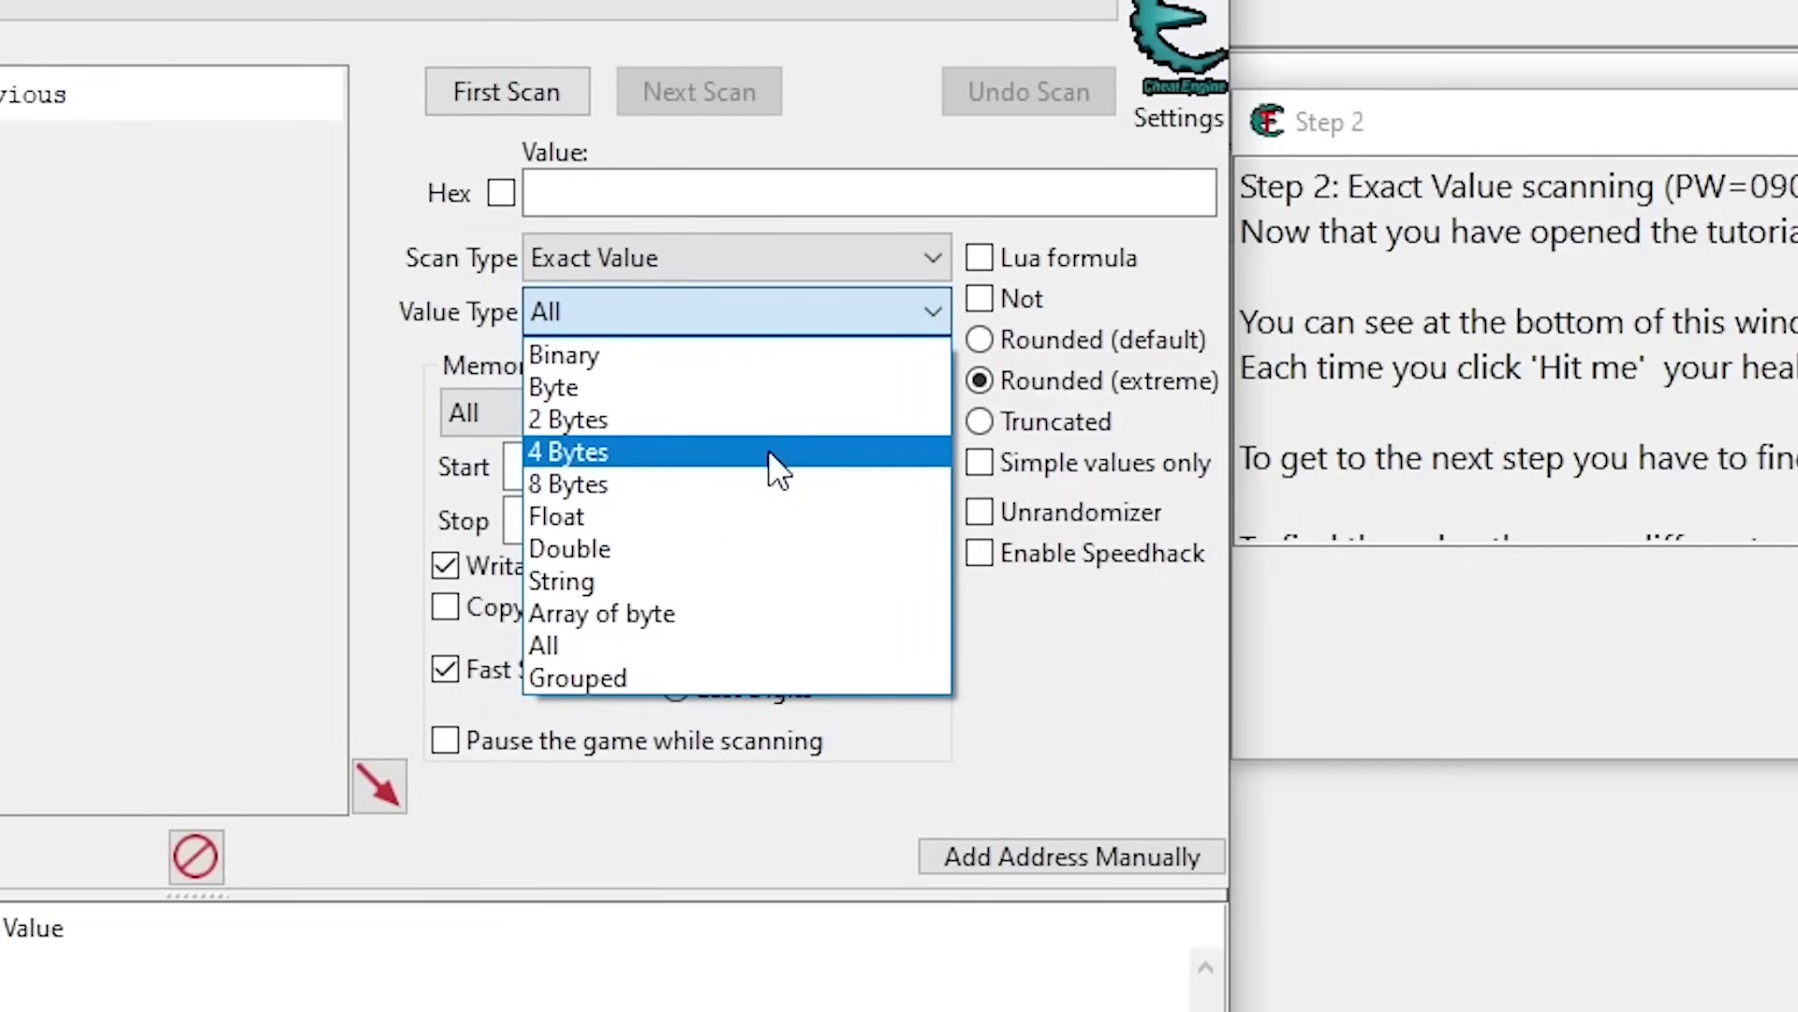
{"action": "left_click", "coordinate": [727, 642]}
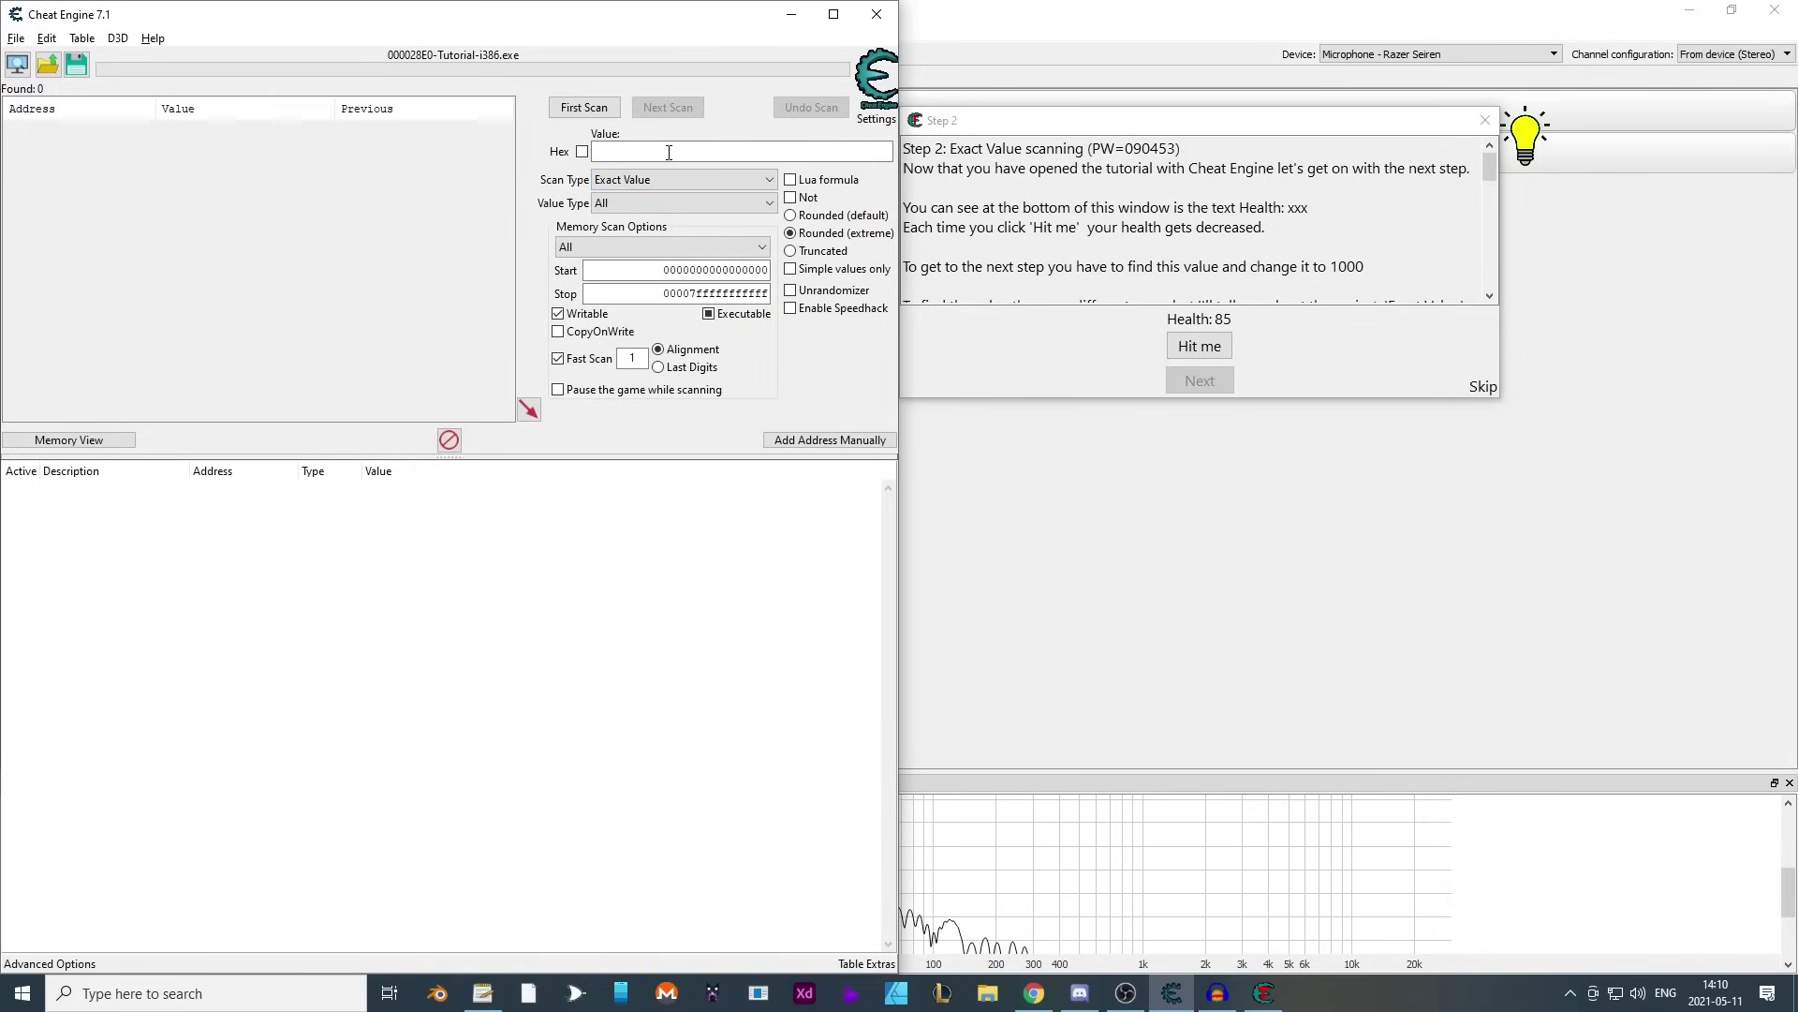
{"action": "left_click", "coordinate": [669, 152]}
{"action": "type", "text": "85"}
{"action": "left_click", "coordinate": [588, 110]}
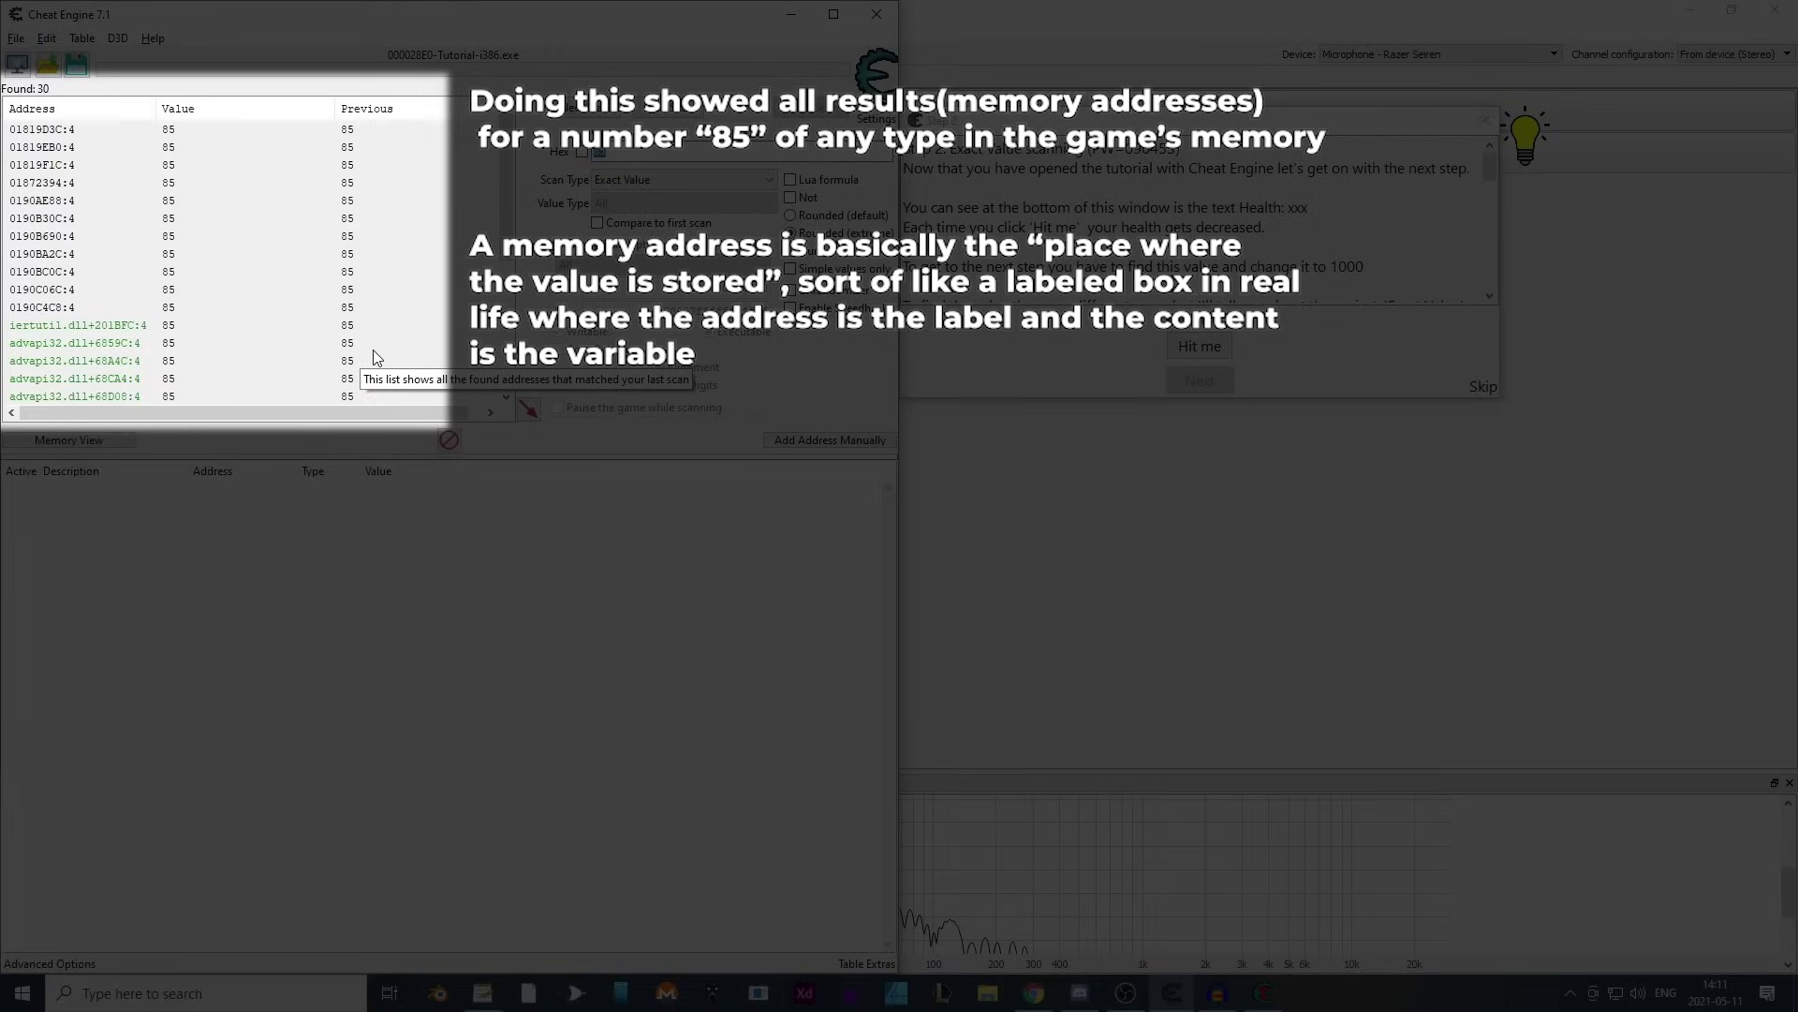
- Take a hit to drop health to 83, add address 01872394 to the table, and enter 83
{"action": "scroll", "coordinate": [373, 351], "scroll_direction": "down", "scroll_amount": 5}
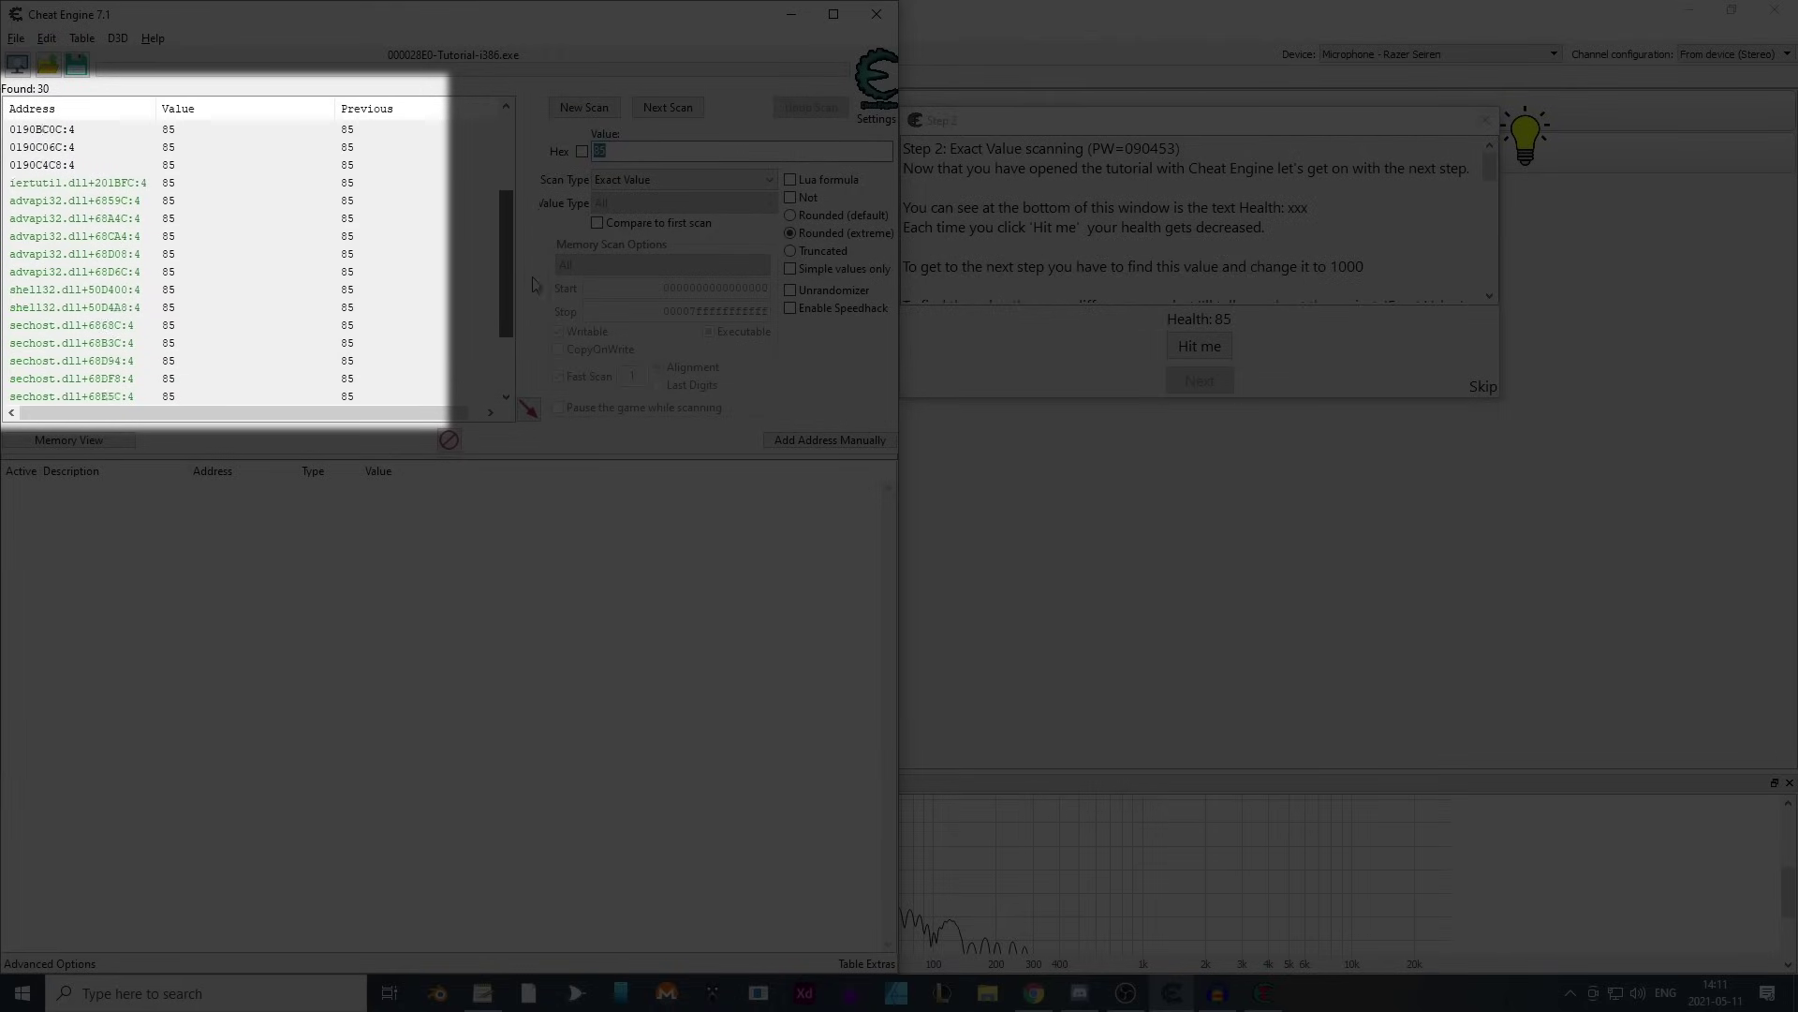
{"action": "left_click_drag", "start_coordinate": [522, 328], "coordinate": [520, 124]}
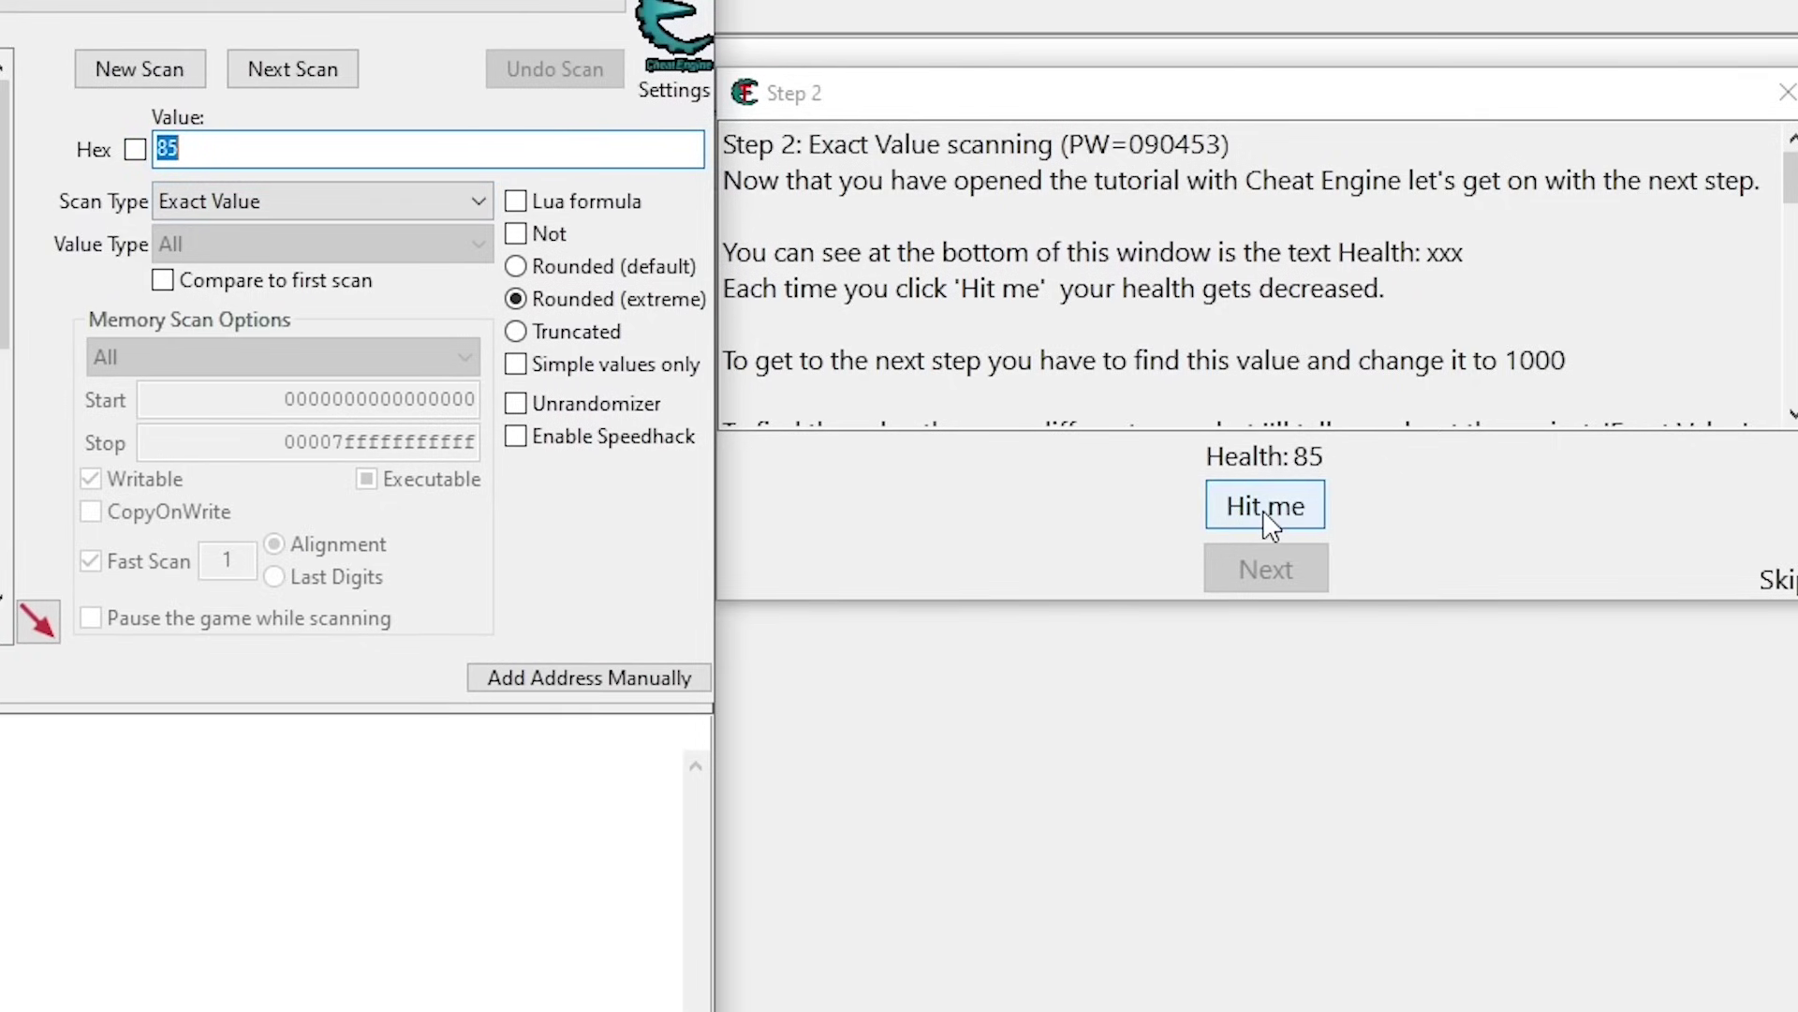
{"action": "left_click", "coordinate": [1266, 514]}
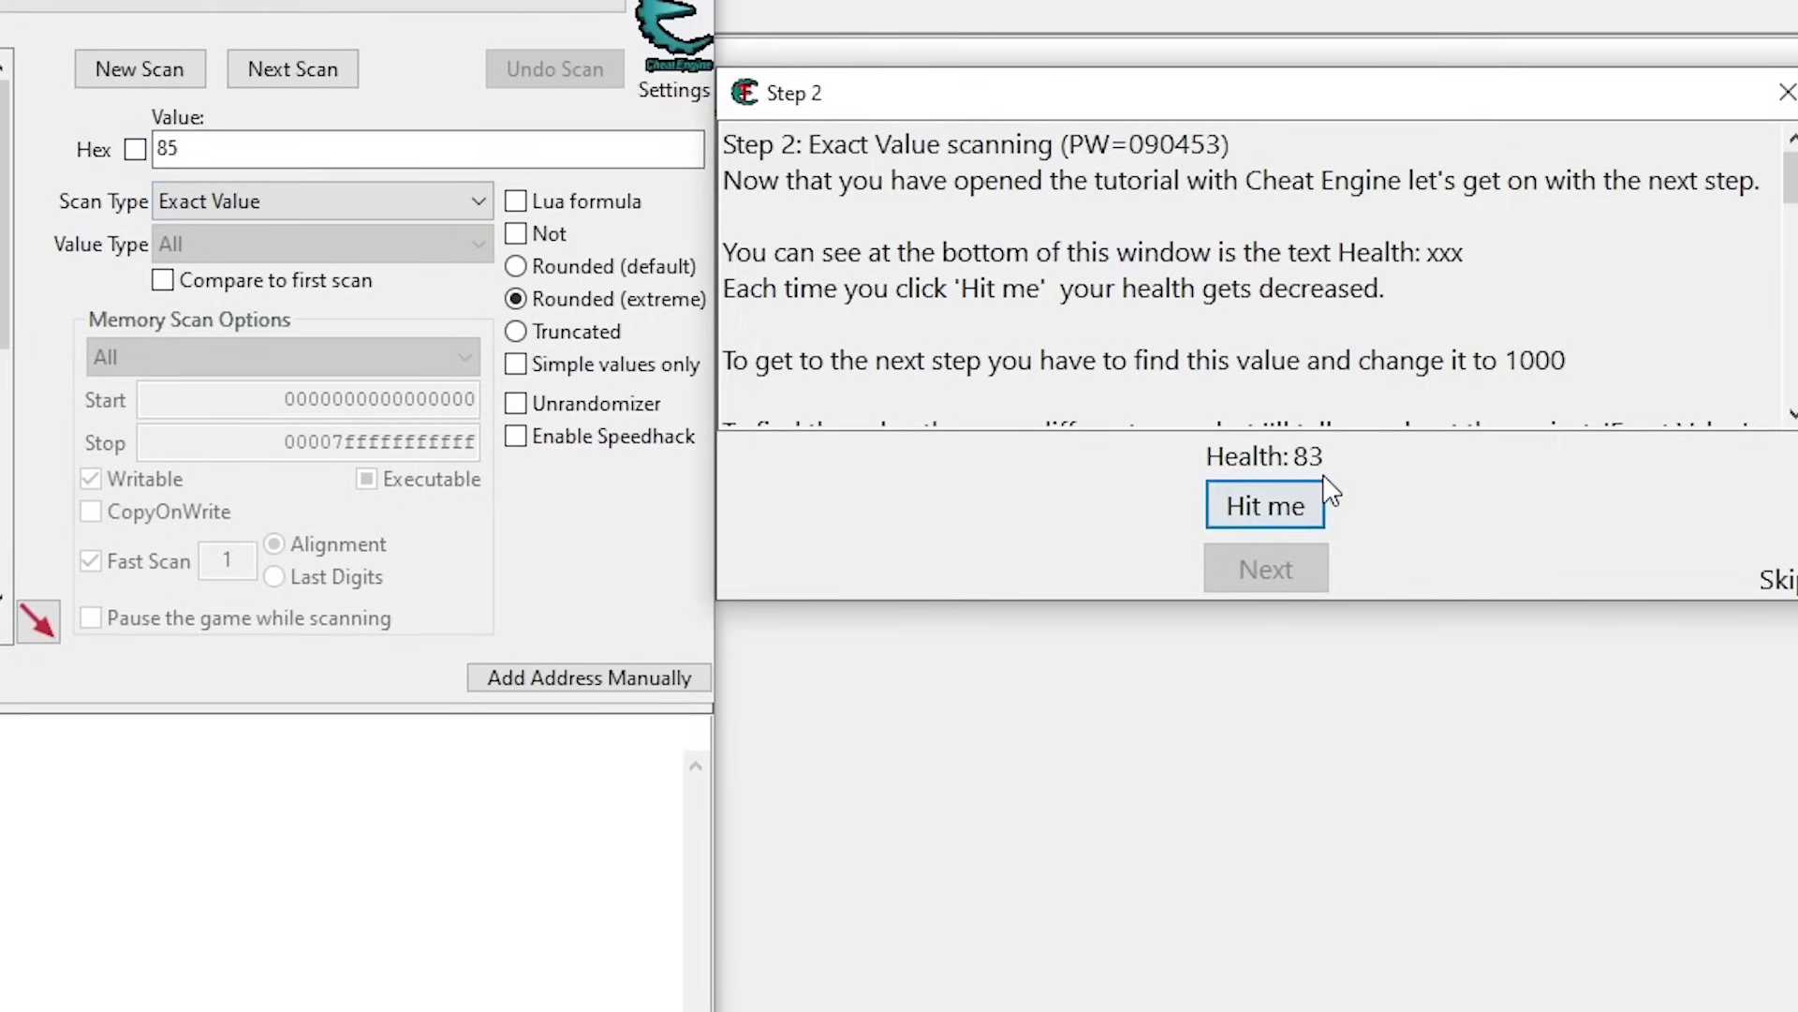
{"action": "left_click", "coordinate": [192, 184]}
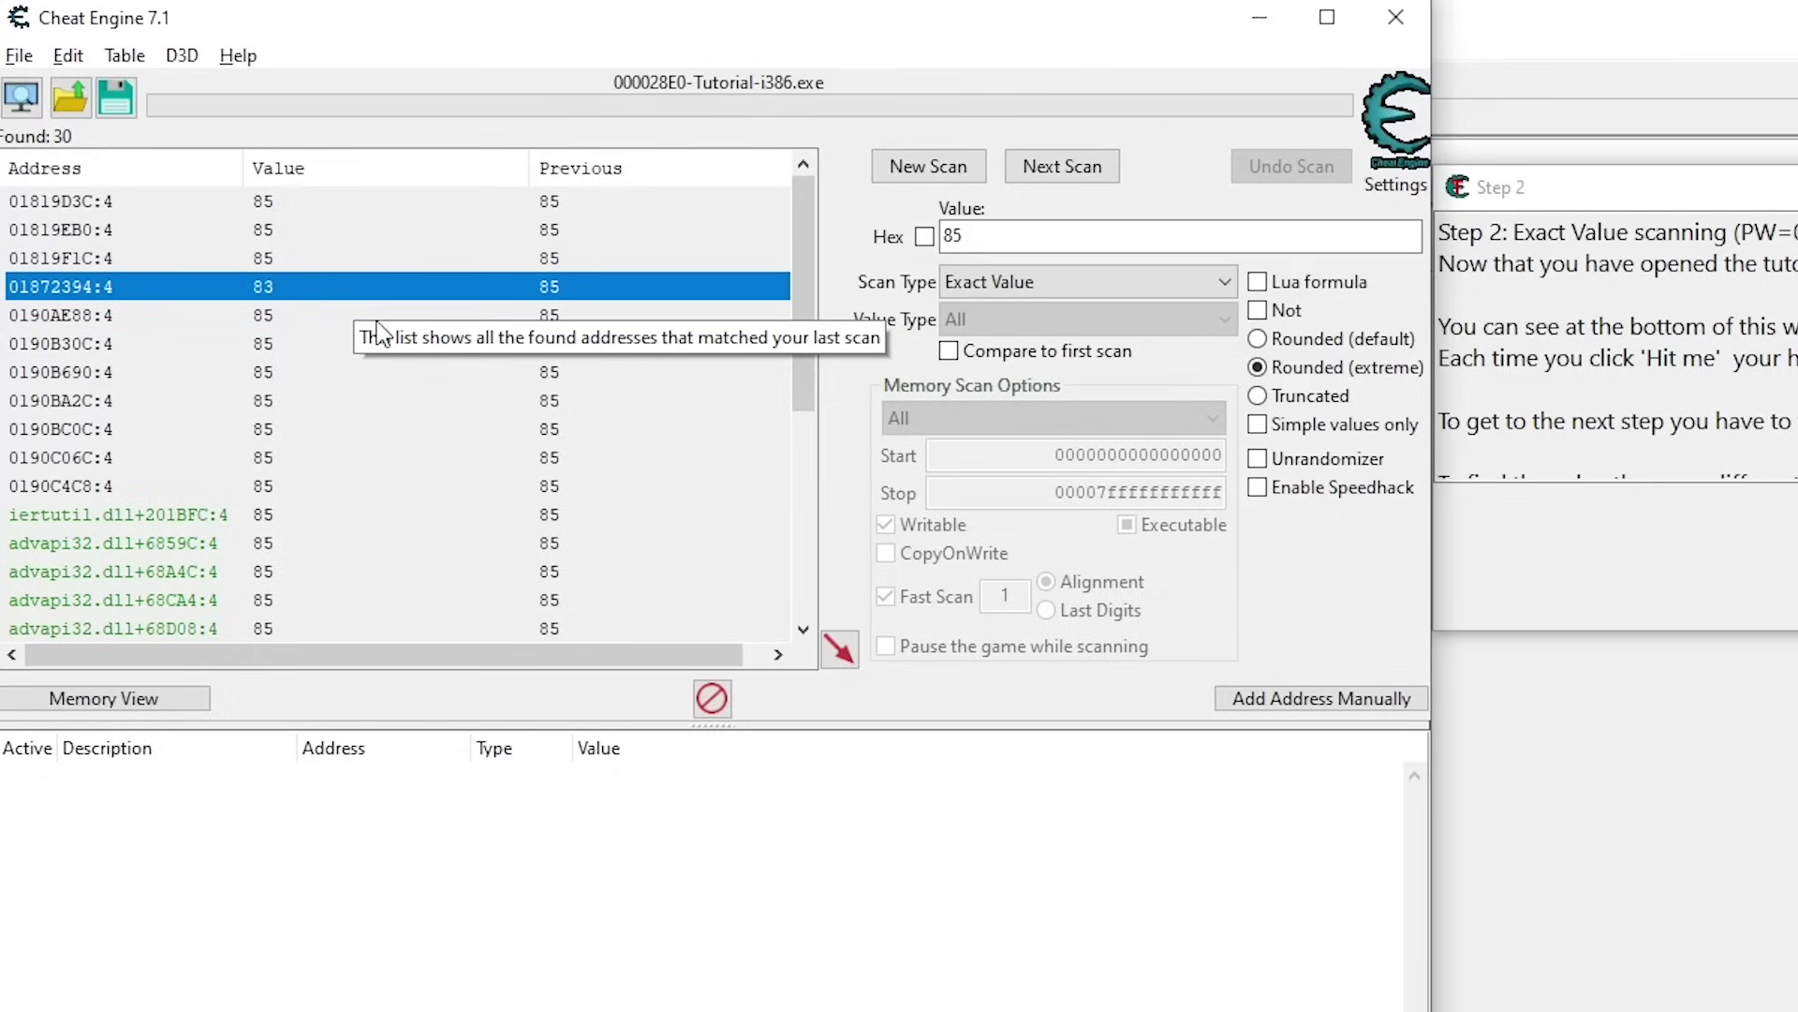
{"action": "double_click", "coordinate": [339, 291]}
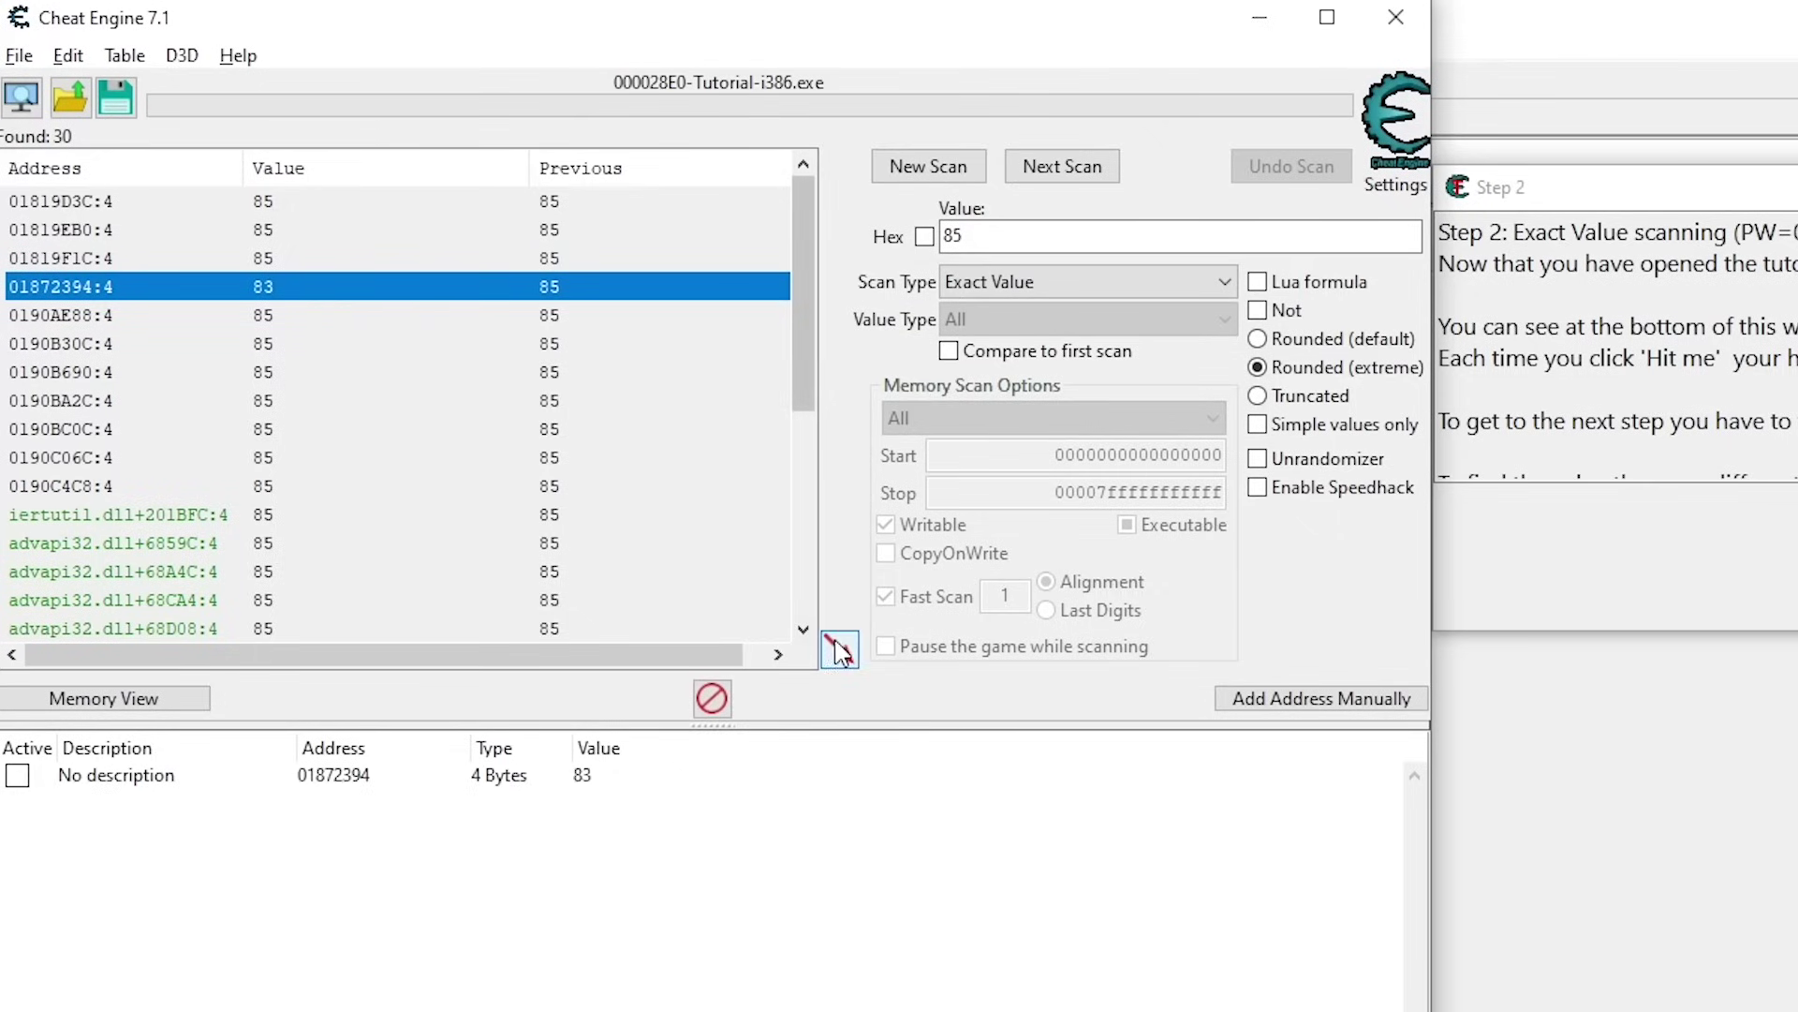
{"action": "left_click", "coordinate": [768, 458]}
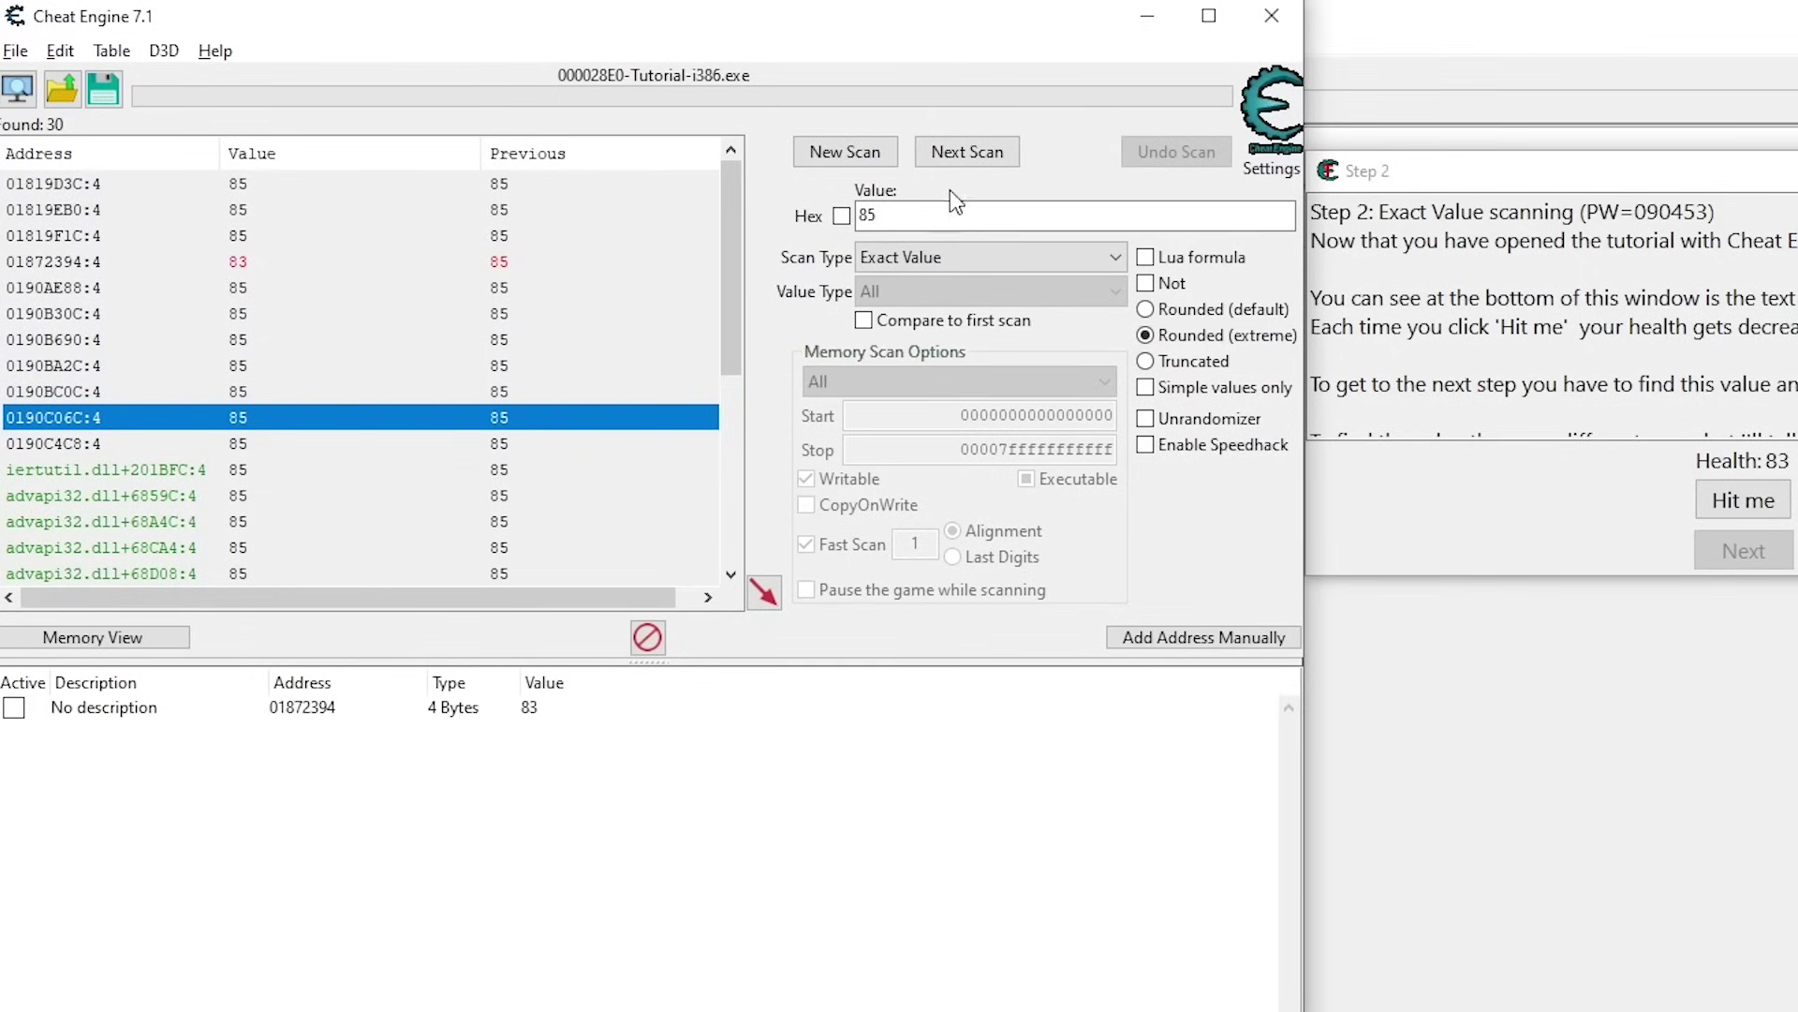
{"action": "double_click", "coordinate": [859, 215]}
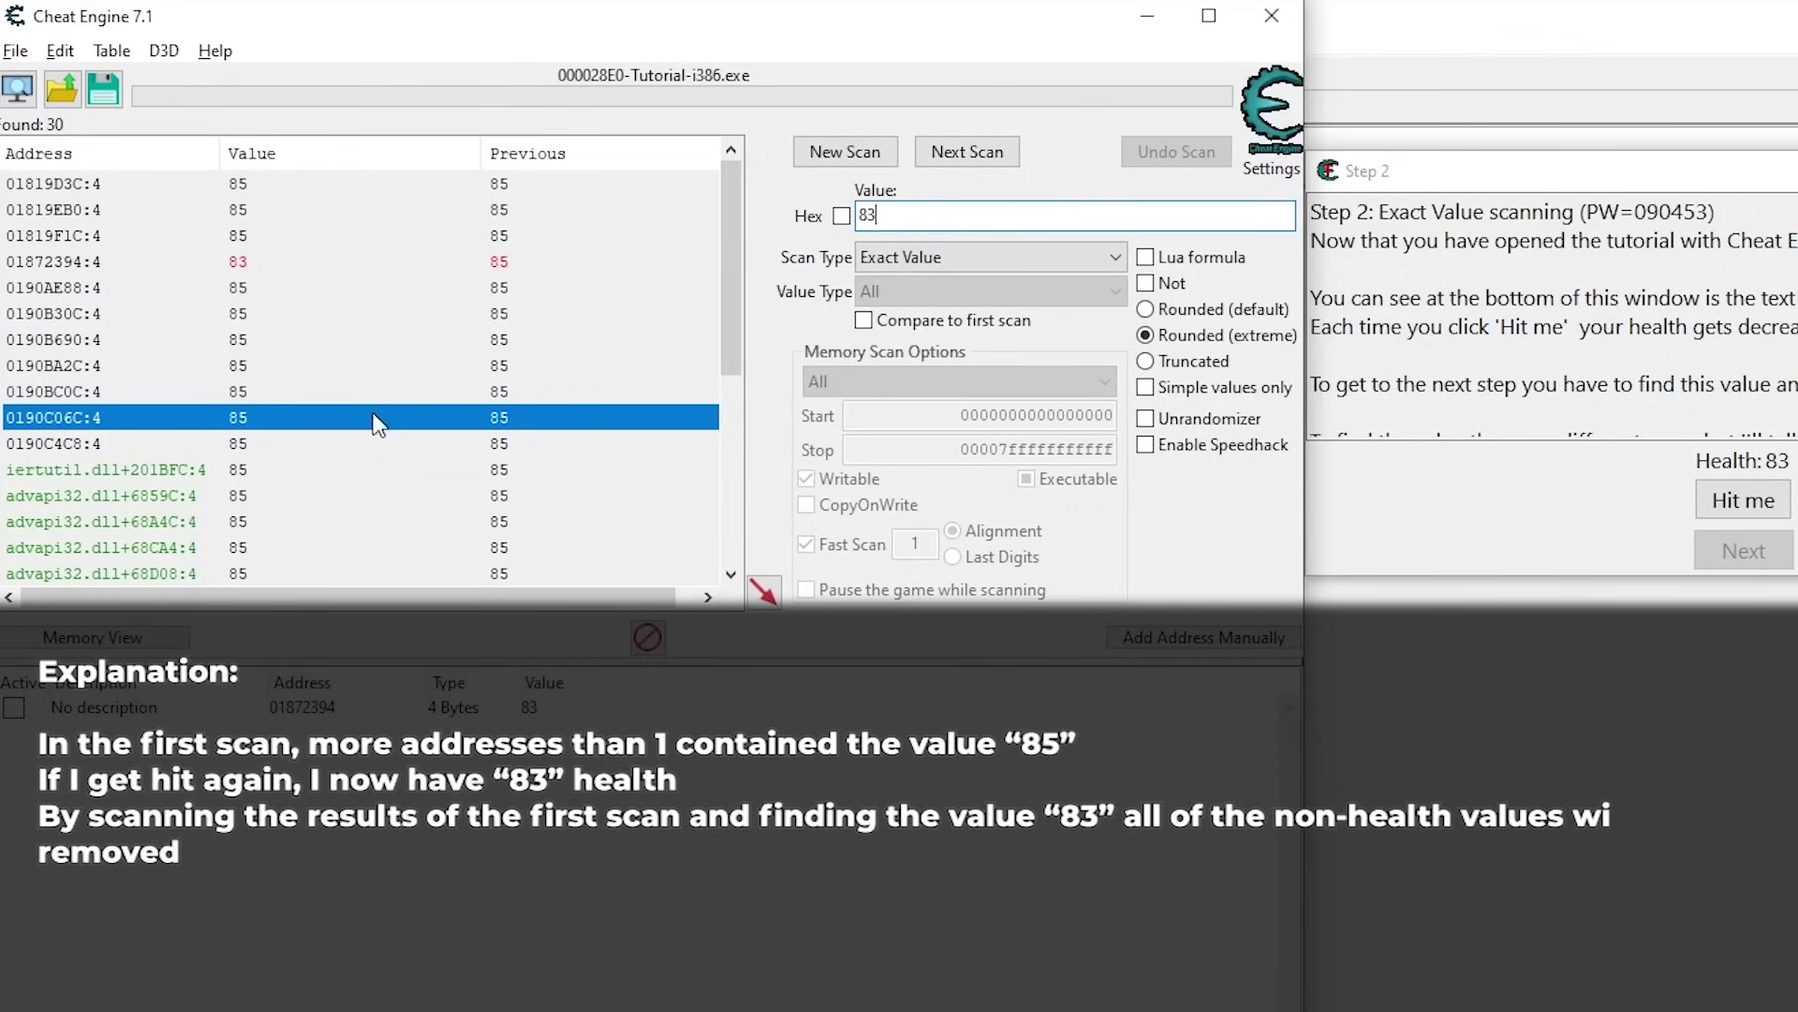
- Next Scan for 83 to isolate 01872394 and confirm it tracks health down to 65
{"action": "left_click", "coordinate": [993, 157]}
{"action": "left_click", "coordinate": [153, 183]}
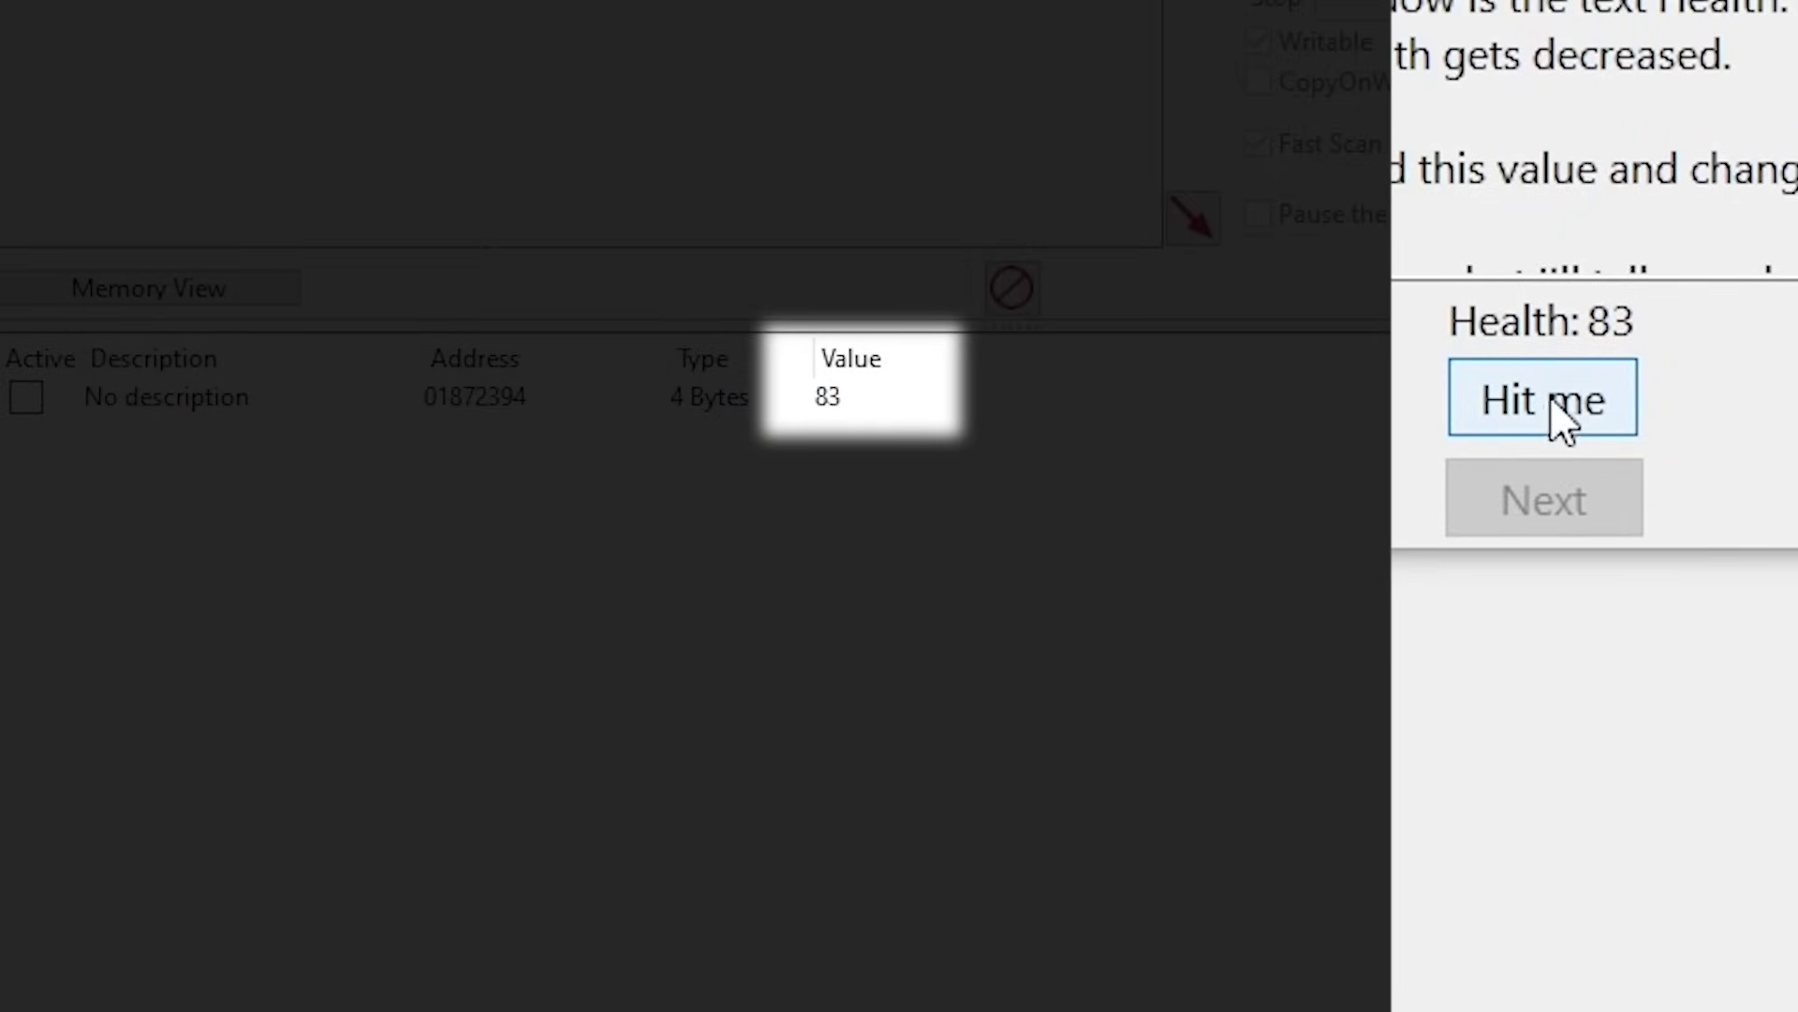
{"action": "left_click", "coordinate": [1550, 419]}
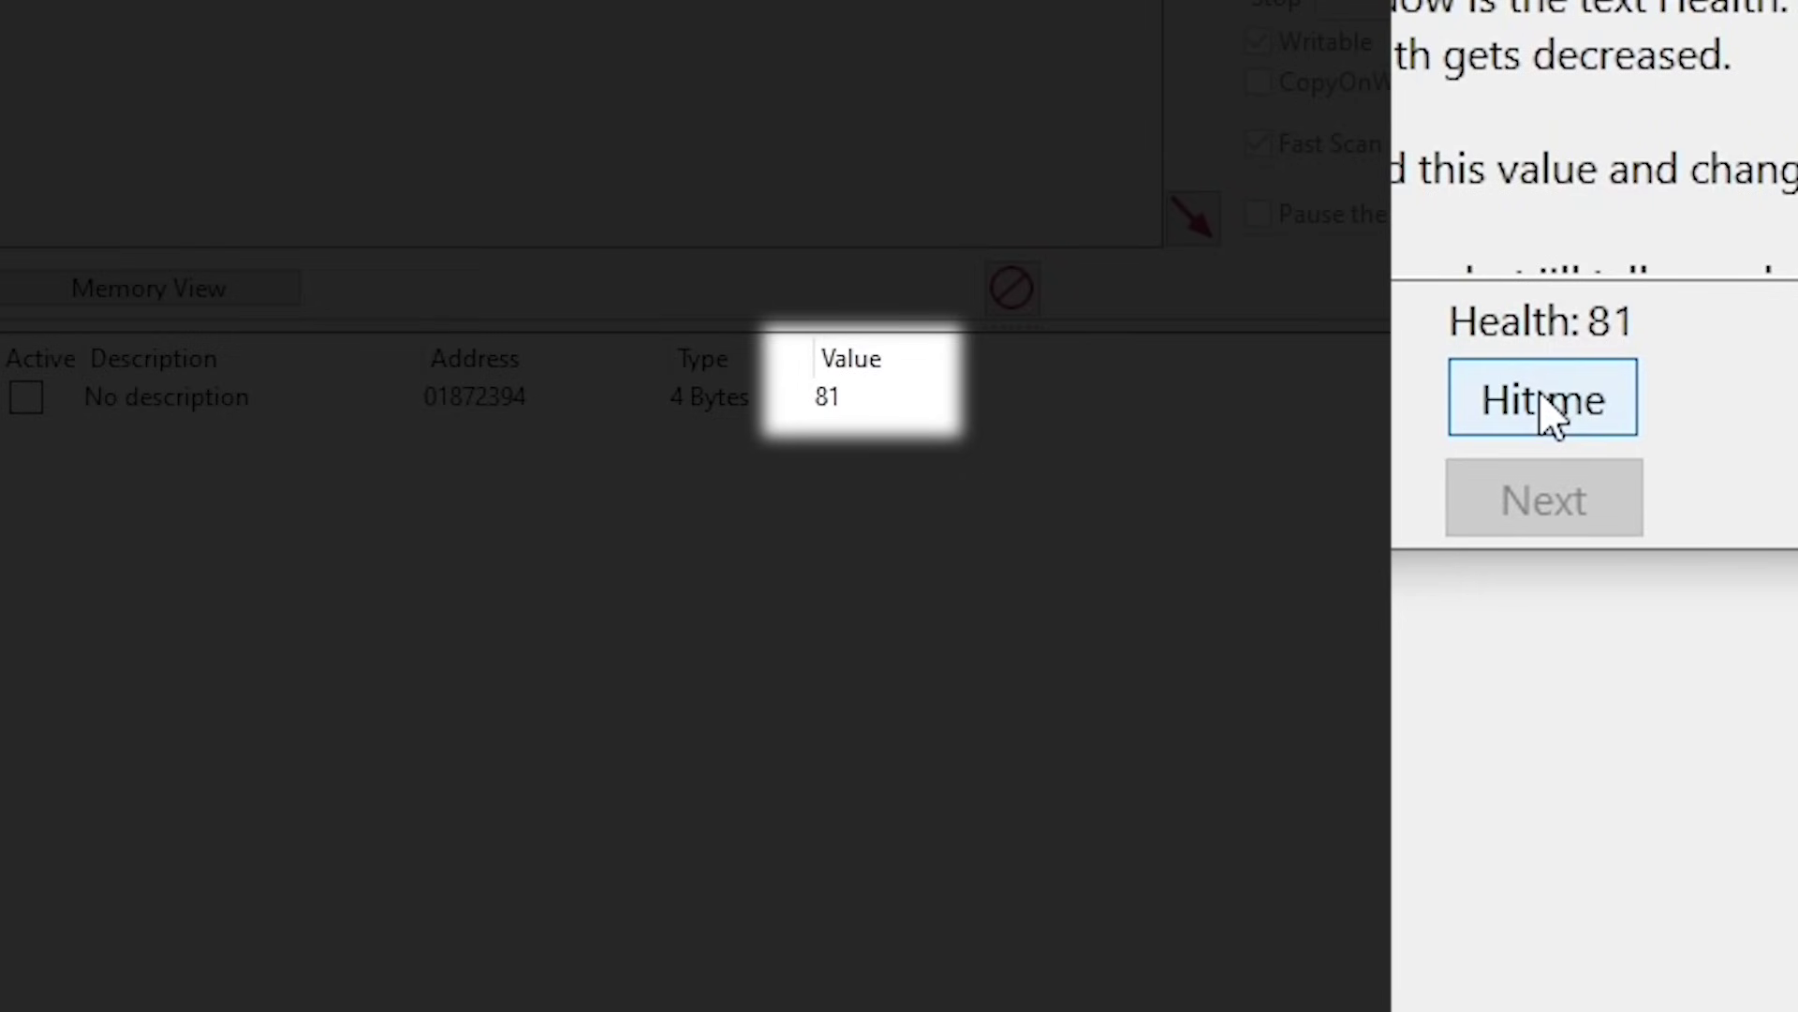
{"action": "left_click", "coordinate": [1551, 419]}
{"action": "left_click", "coordinate": [1550, 418]}
{"action": "left_click", "coordinate": [1550, 418]}
{"action": "left_click", "coordinate": [1544, 401]}
- Change the health address's value to 200 from the address list
{"action": "double_click", "coordinate": [831, 401]}
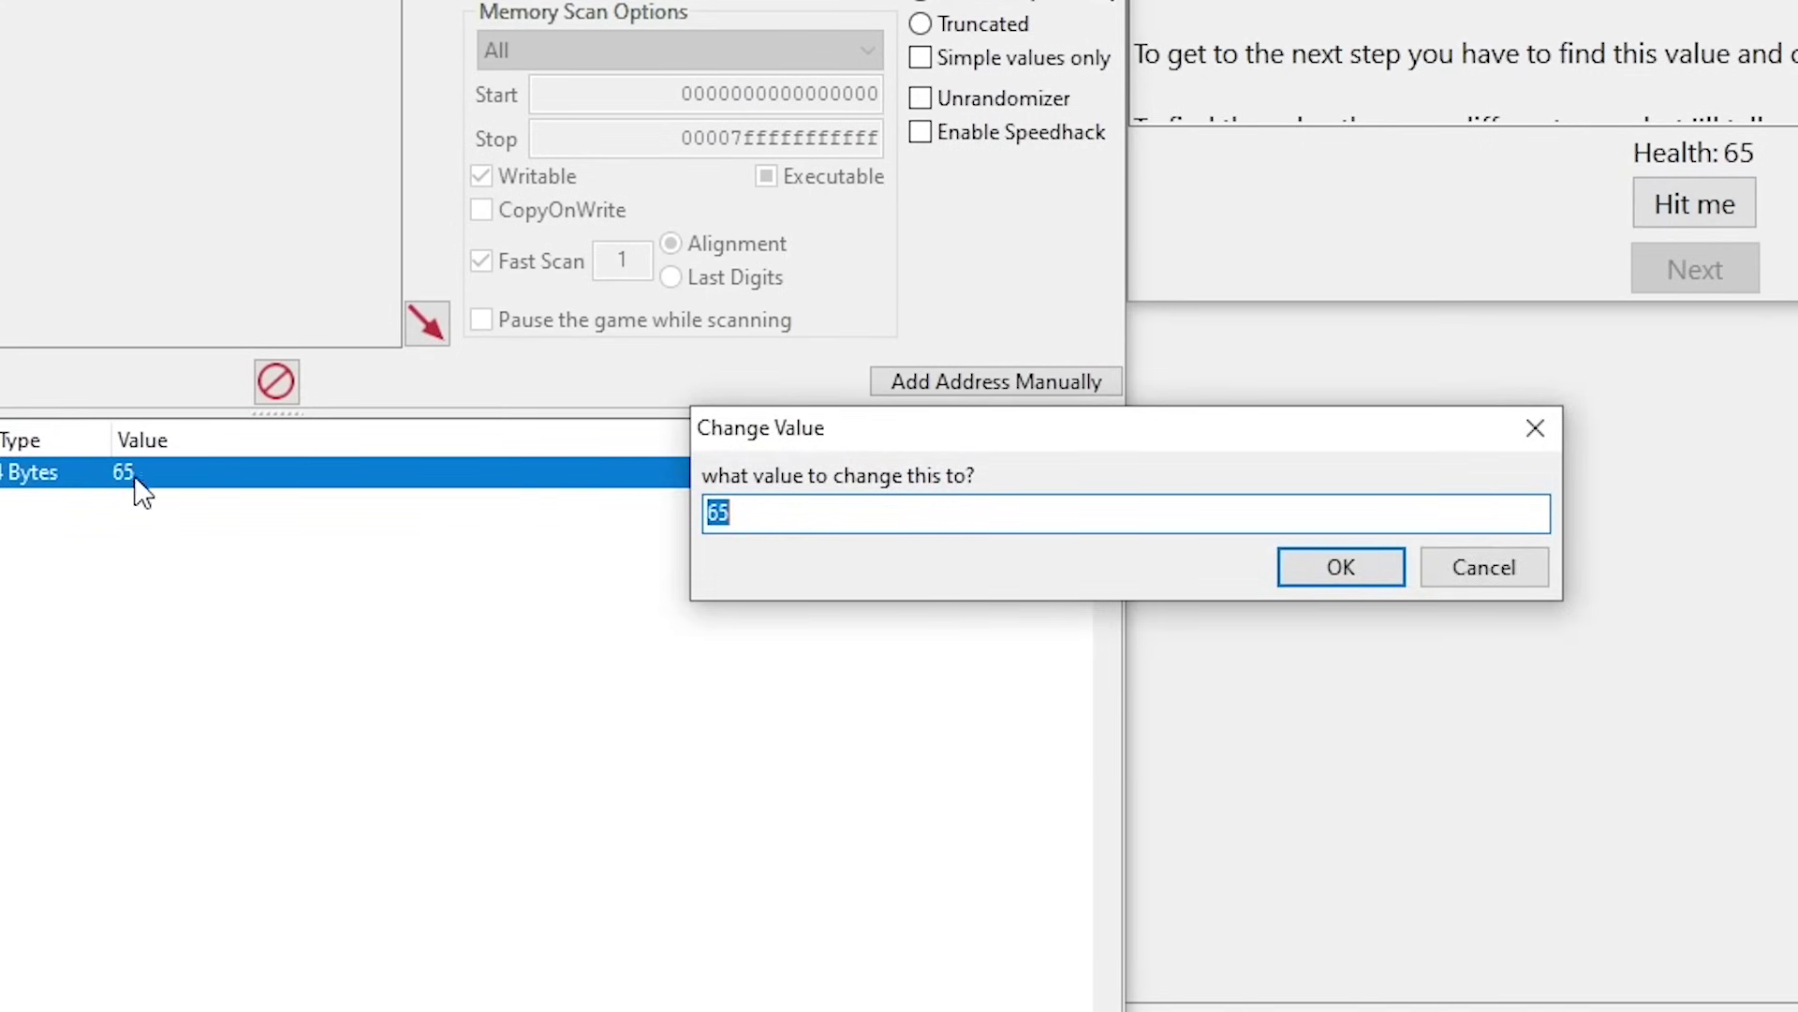
{"action": "left_click", "coordinate": [1457, 573]}
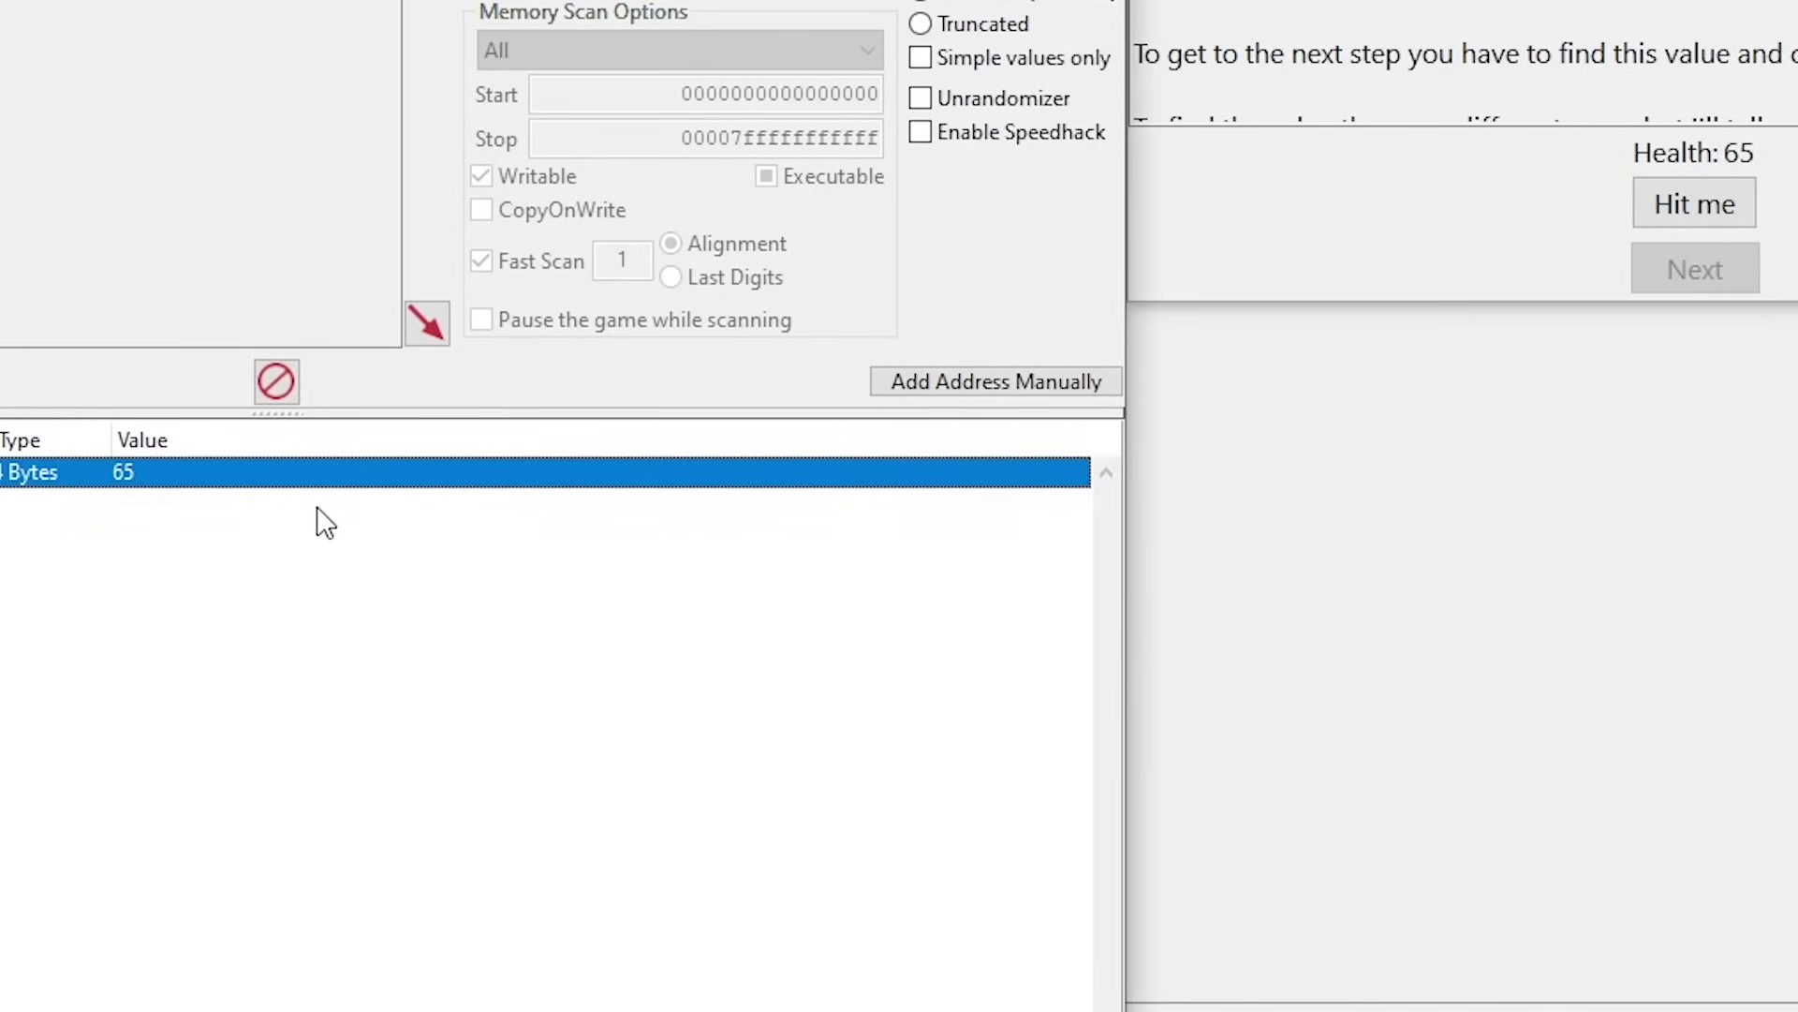
{"action": "right_click", "coordinate": [274, 479]}
{"action": "mouse_move", "coordinate": [525, 59]}
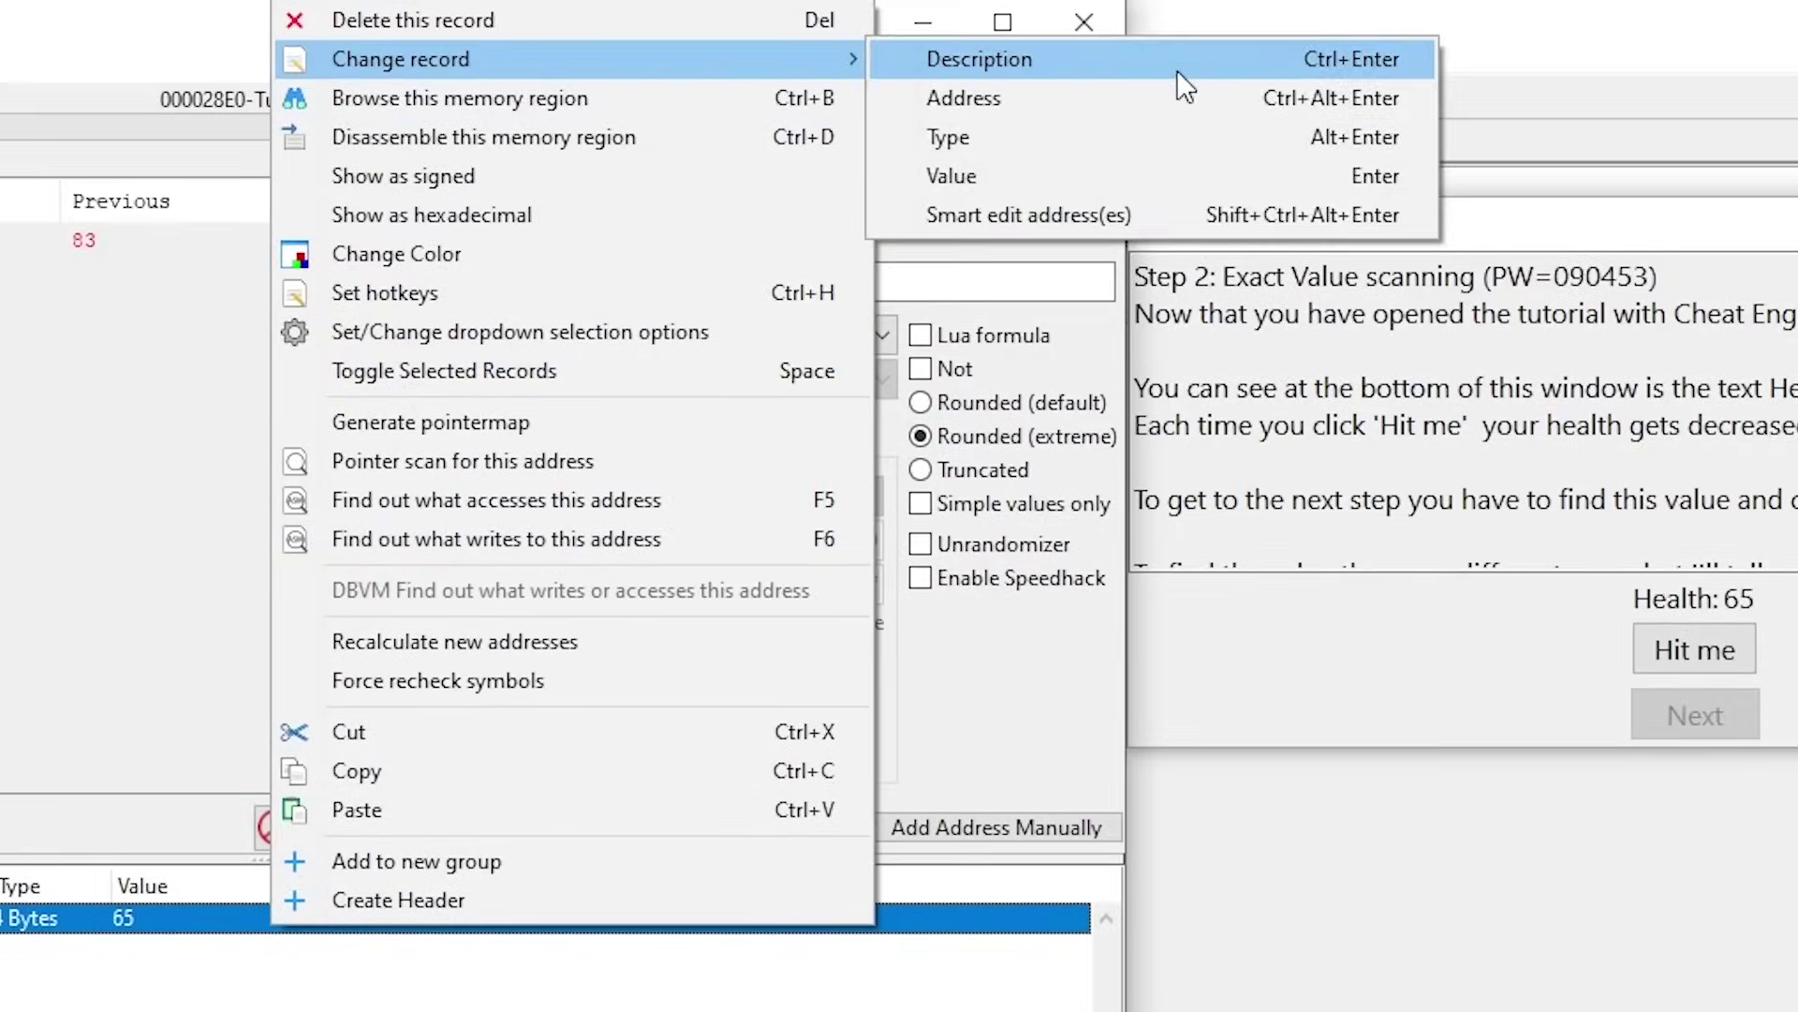
{"action": "left_click", "coordinate": [1037, 176]}
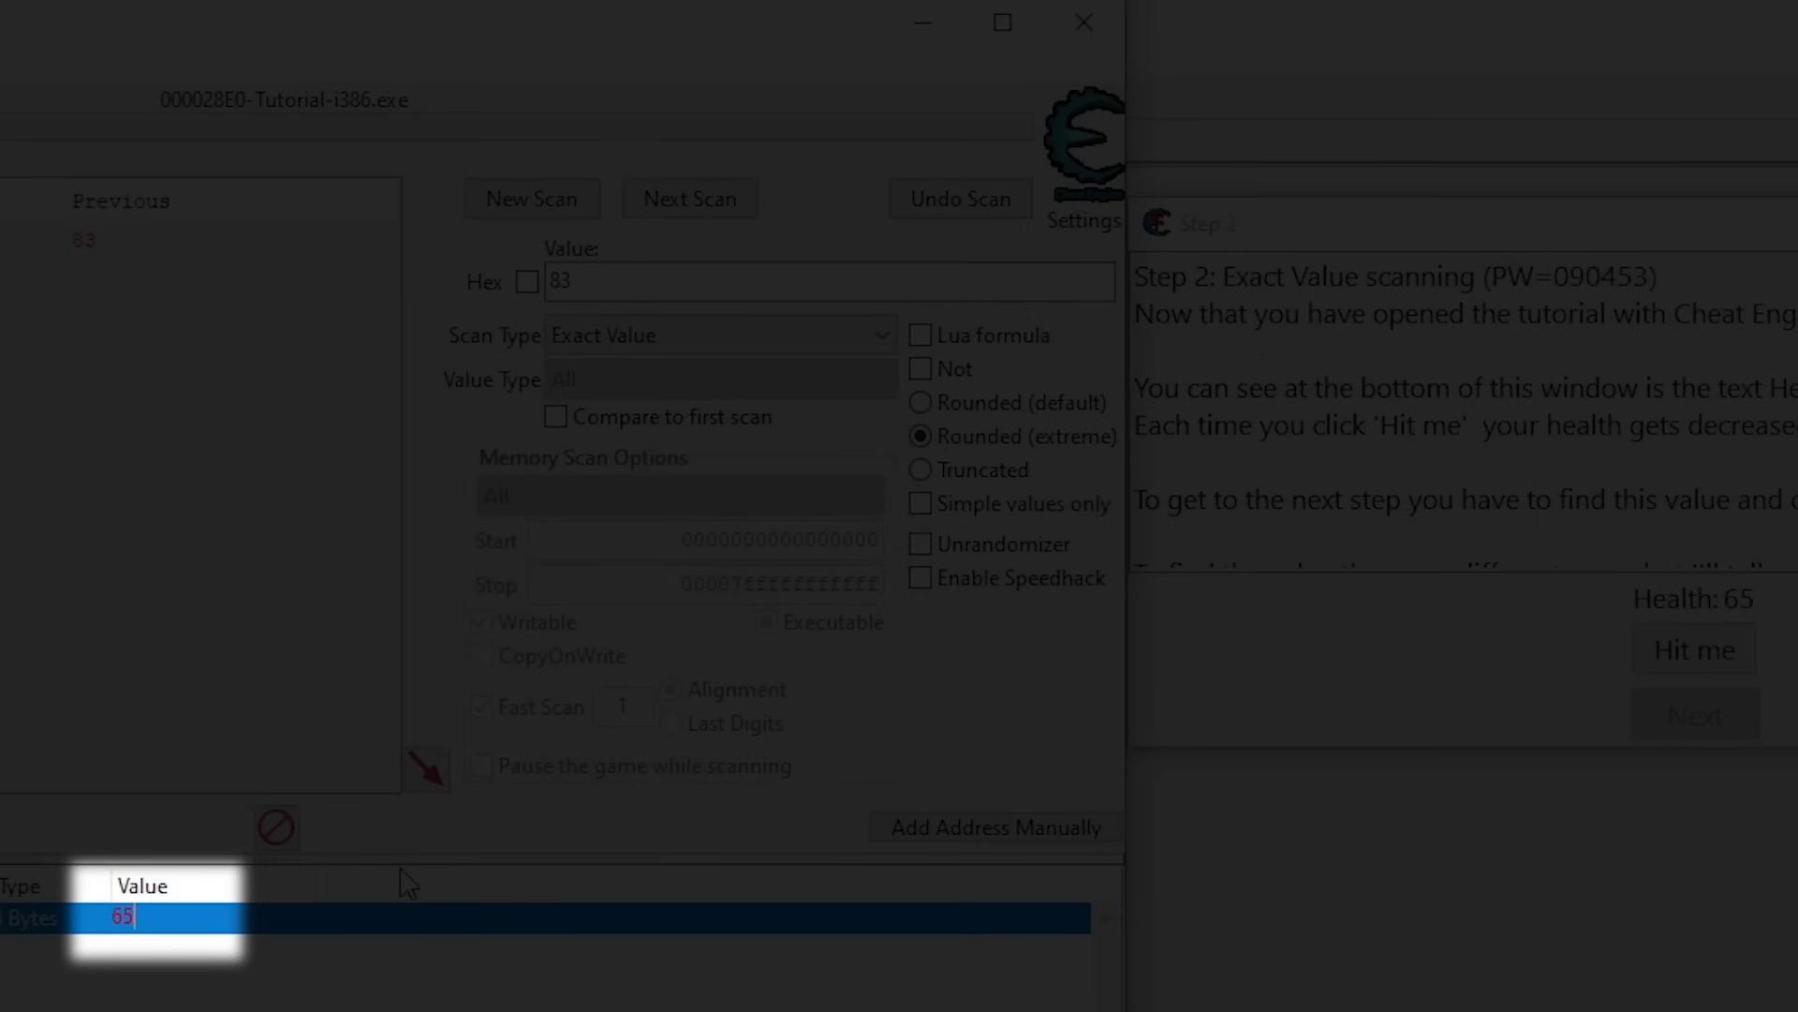
{"action": "type", "text": "200"}
{"action": "key", "text": "Return"}
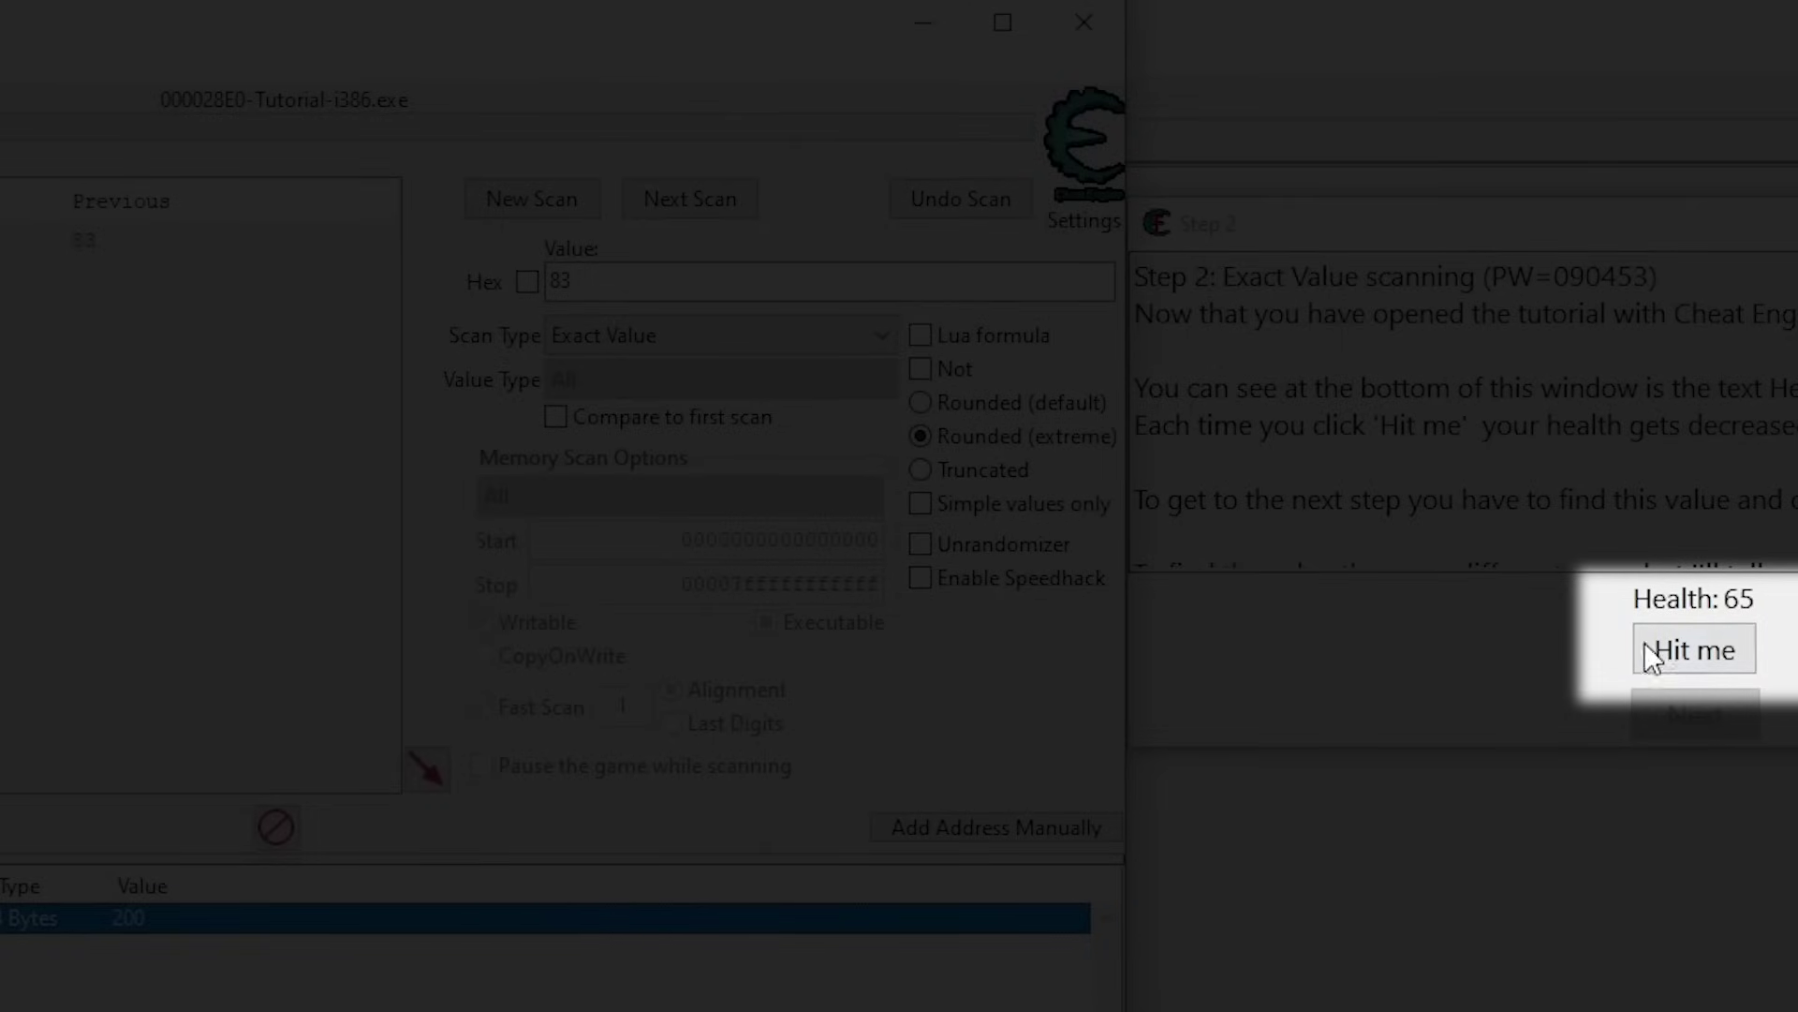
- Set the health value to 1000 and advance the tutorial to Step 3
{"action": "left_click", "coordinate": [1703, 655]}
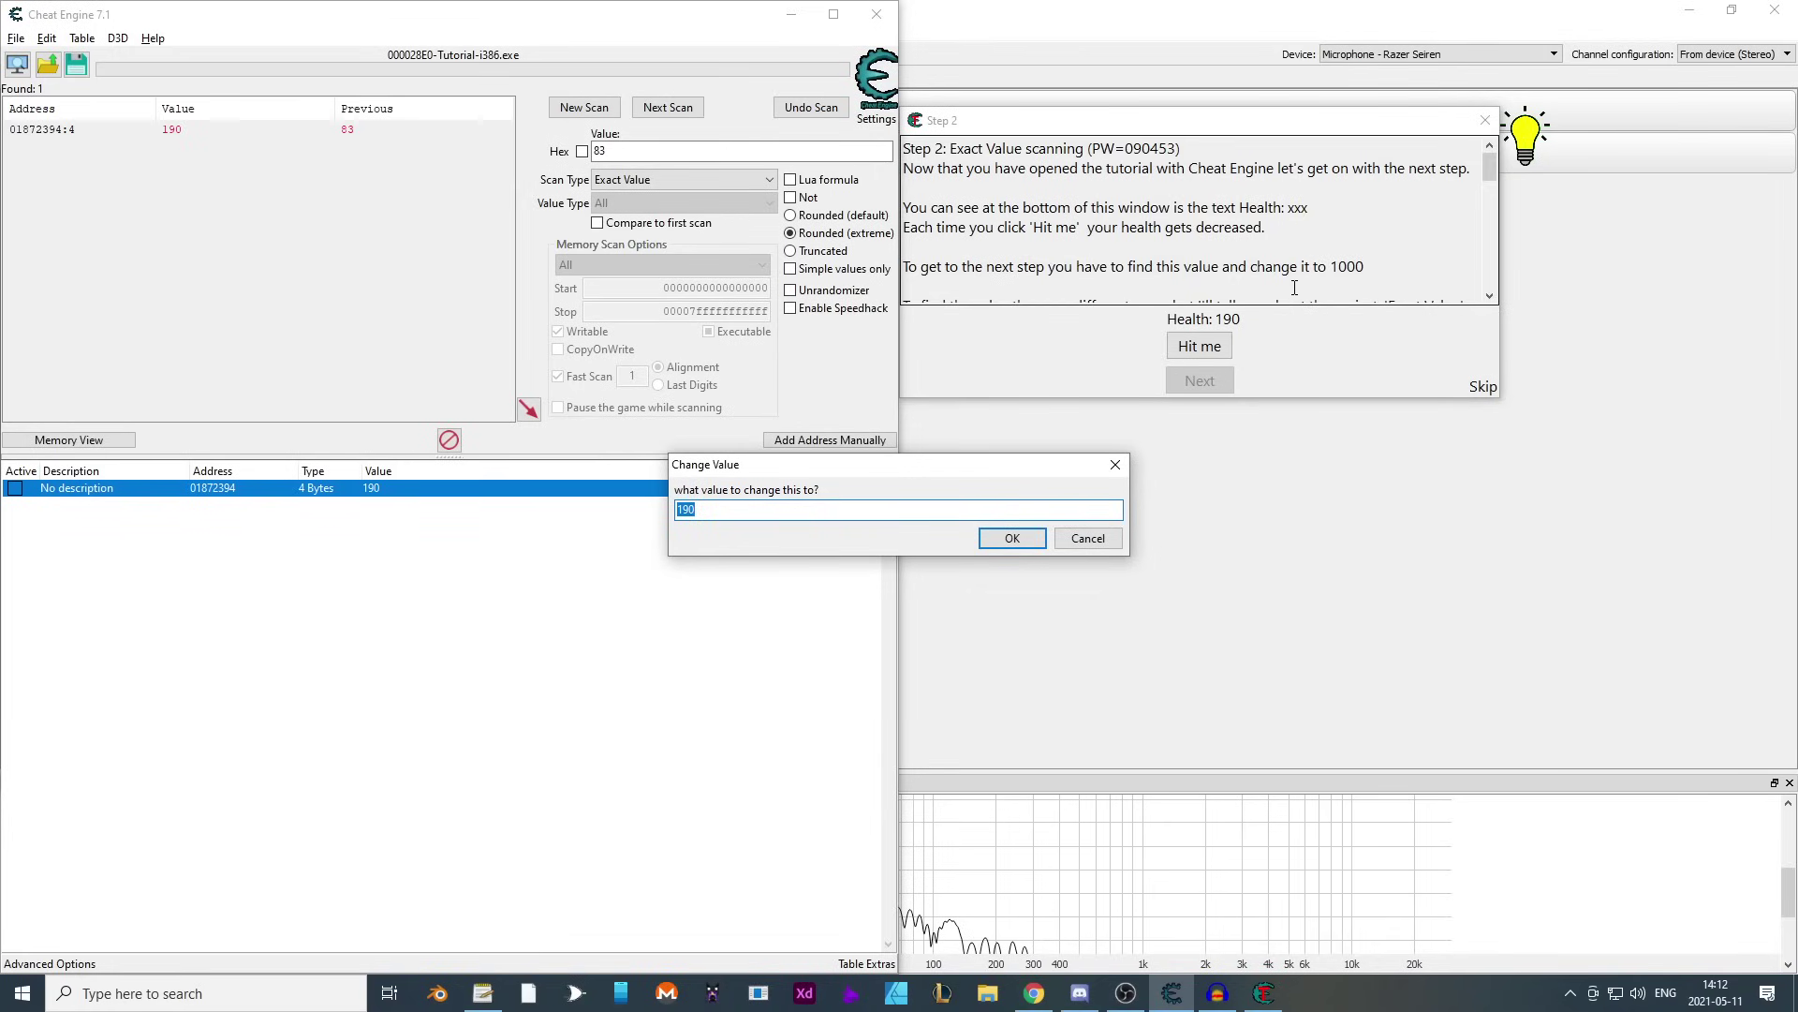
{"action": "key", "text": "Return"}
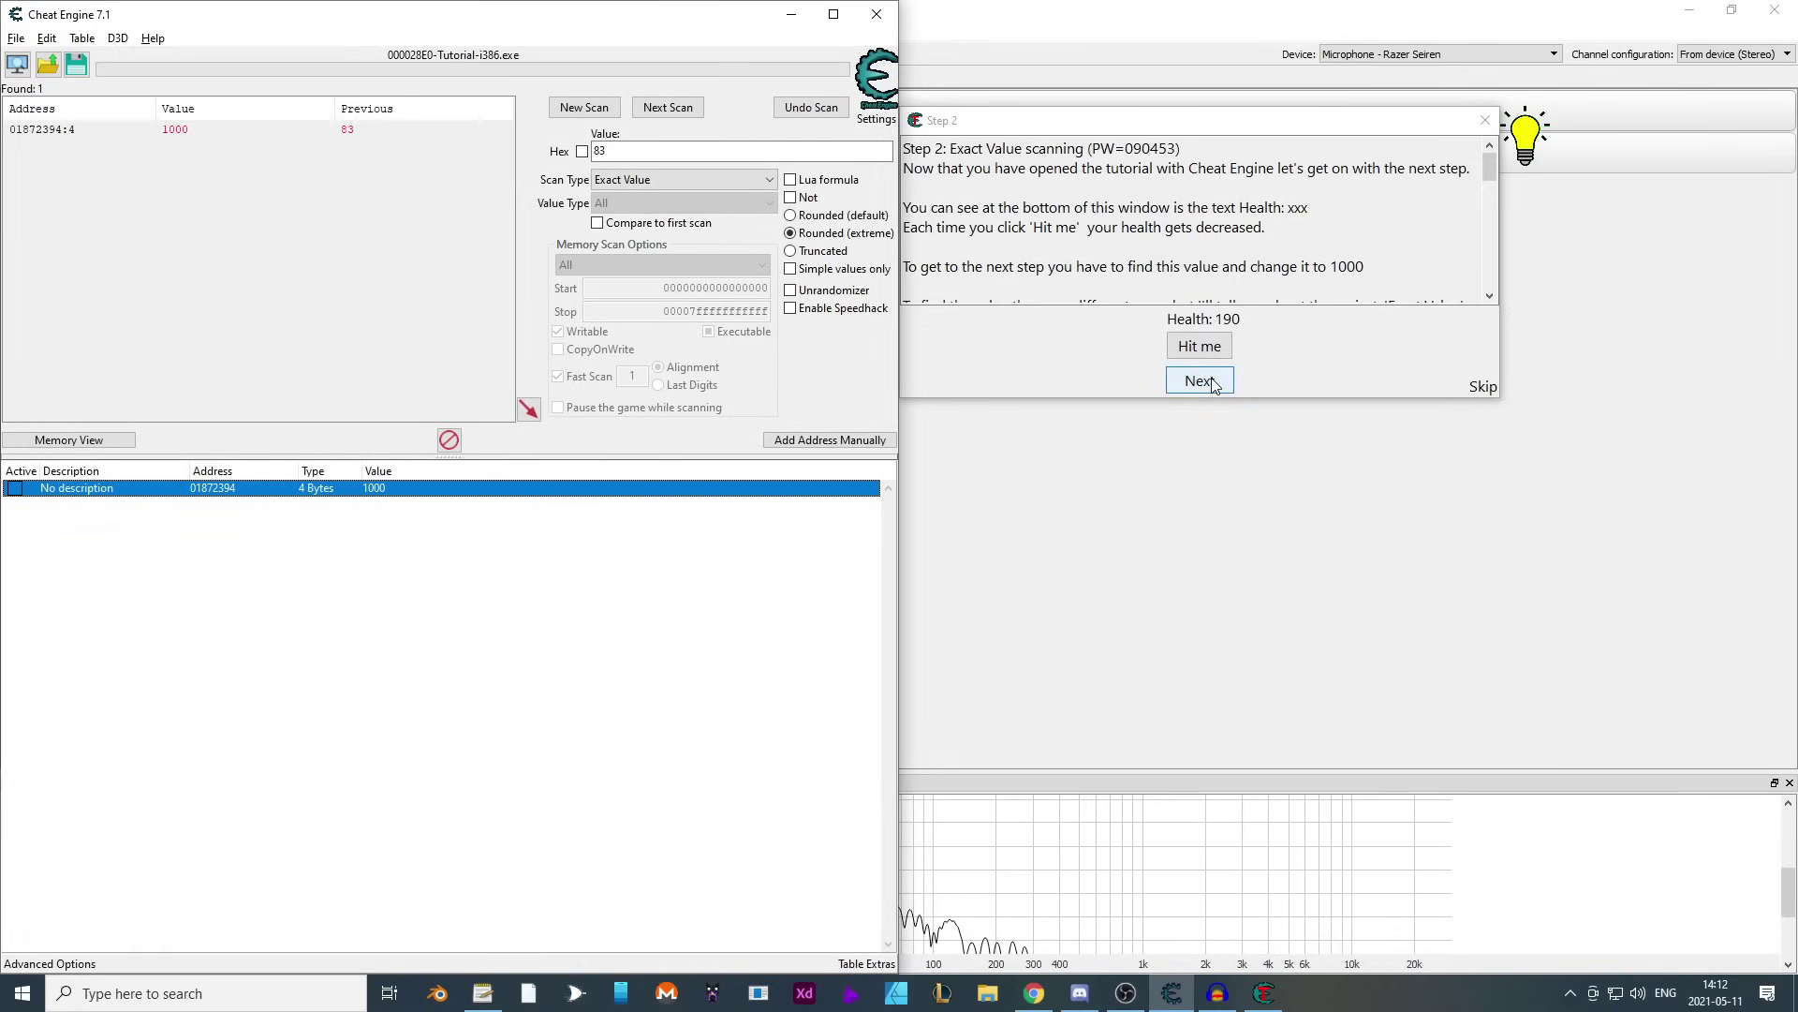
{"action": "left_click", "coordinate": [1212, 380]}
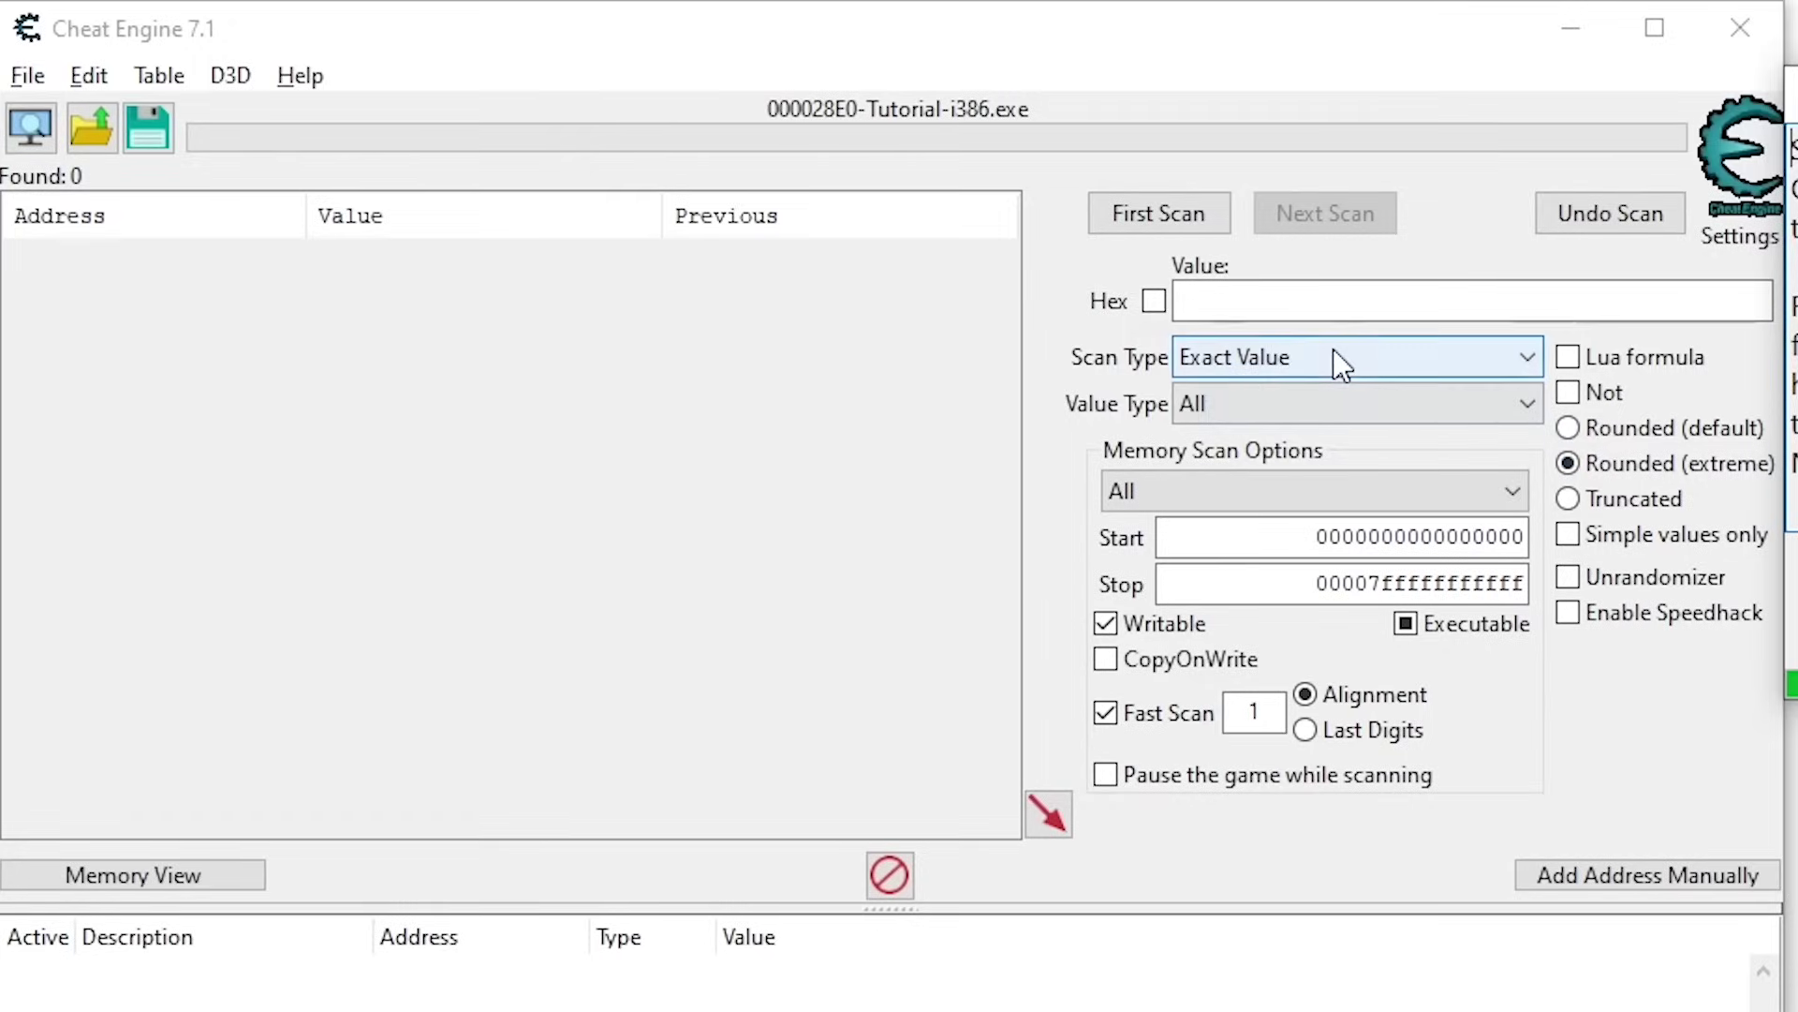
- Set Scan Type to Unknown initial value with Value Type left on All
{"action": "left_click", "coordinate": [1336, 359]}
{"action": "left_click", "coordinate": [1293, 507]}
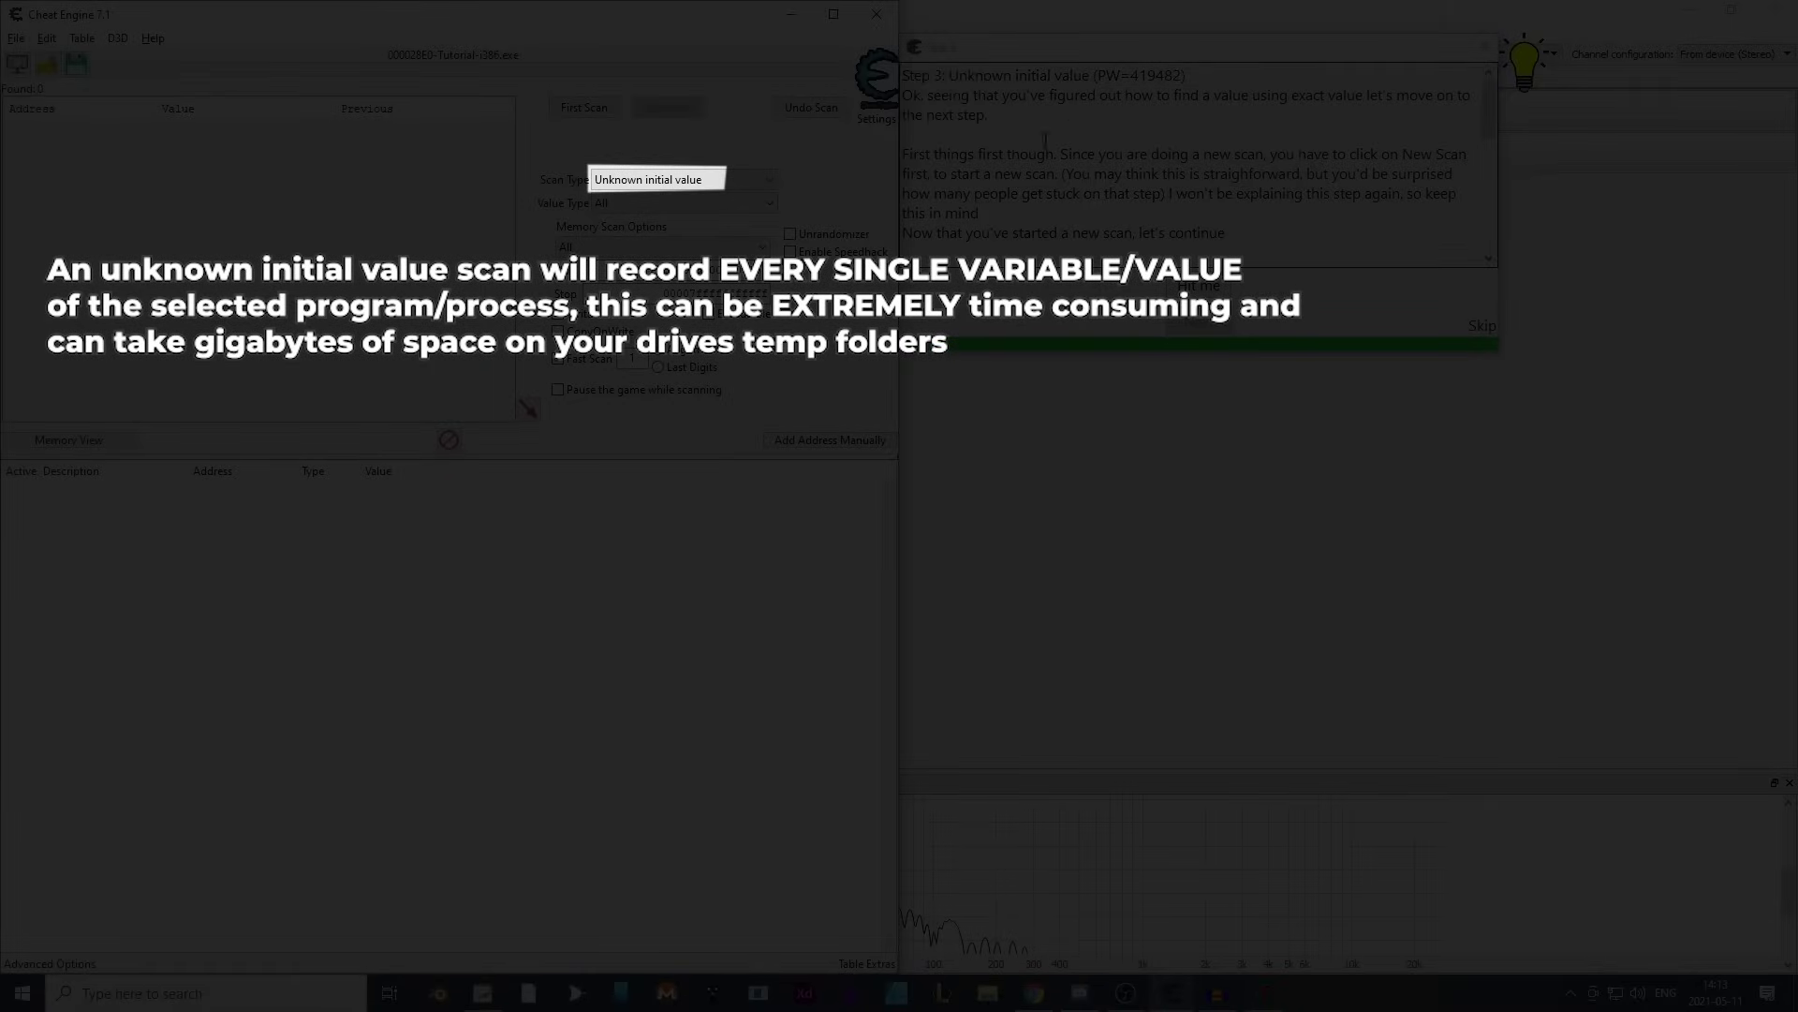
{"action": "left_click", "coordinate": [655, 204]}
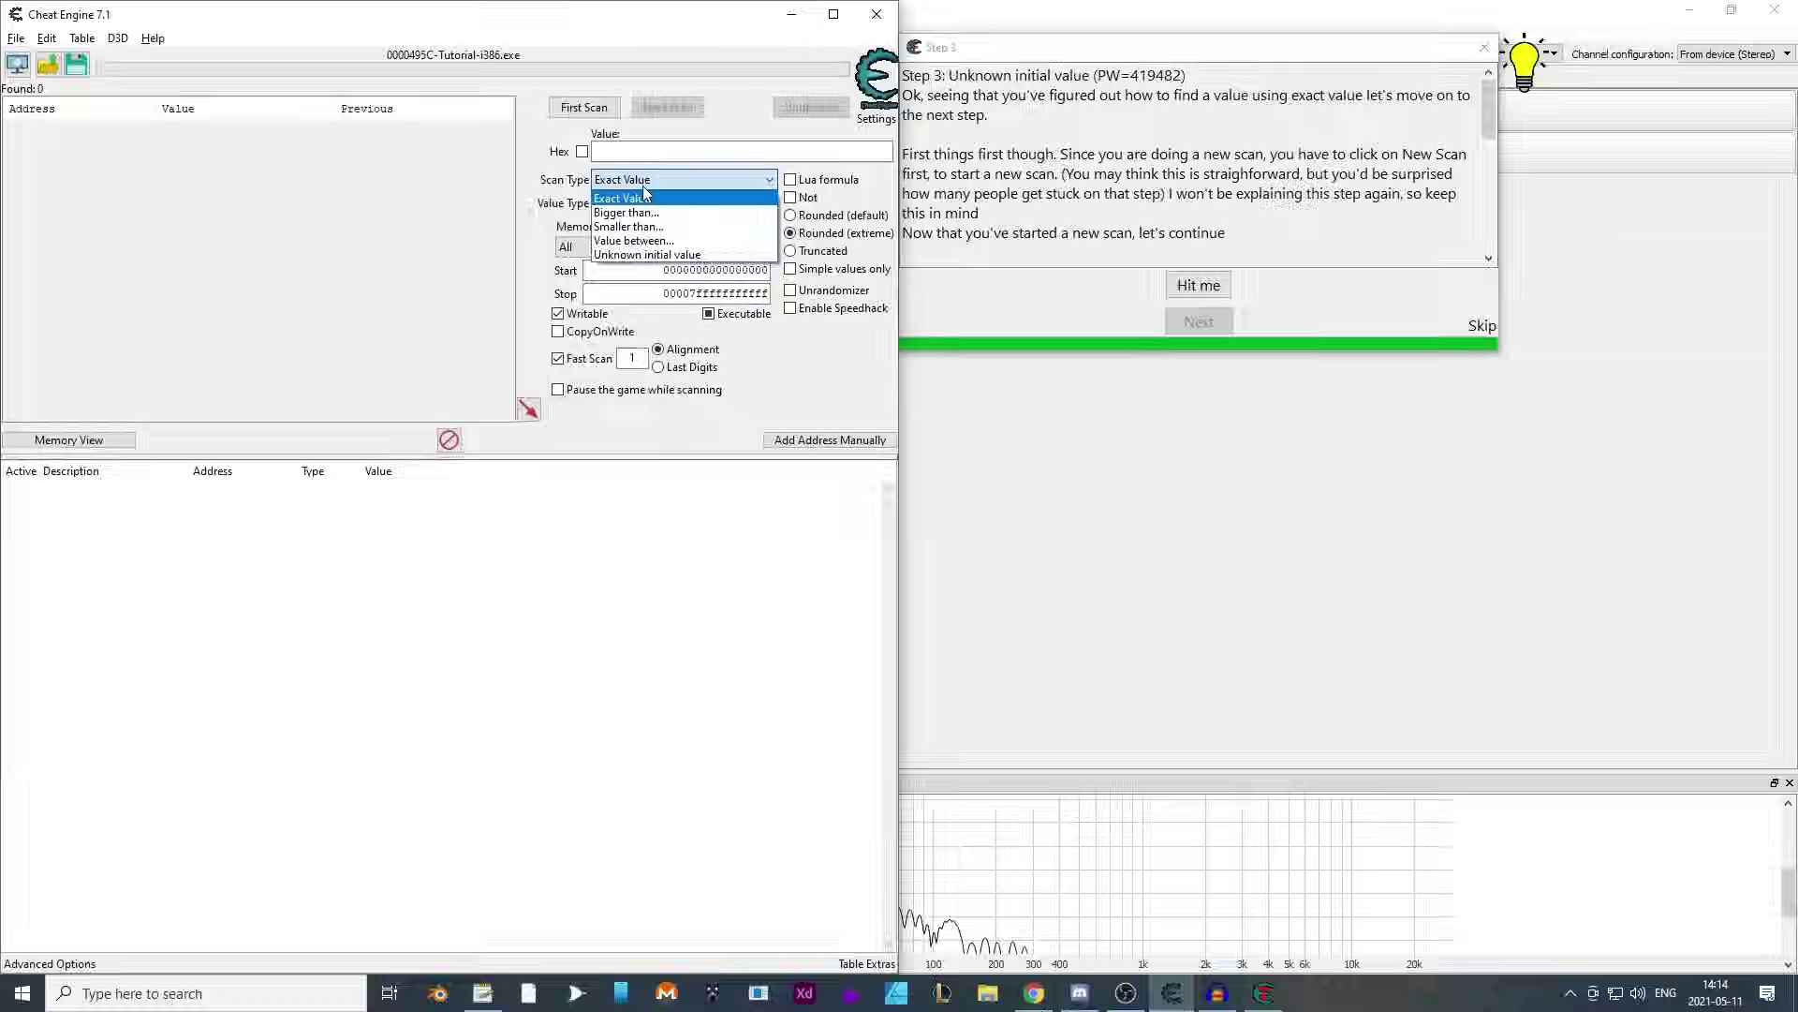
{"action": "left_click", "coordinate": [648, 255]}
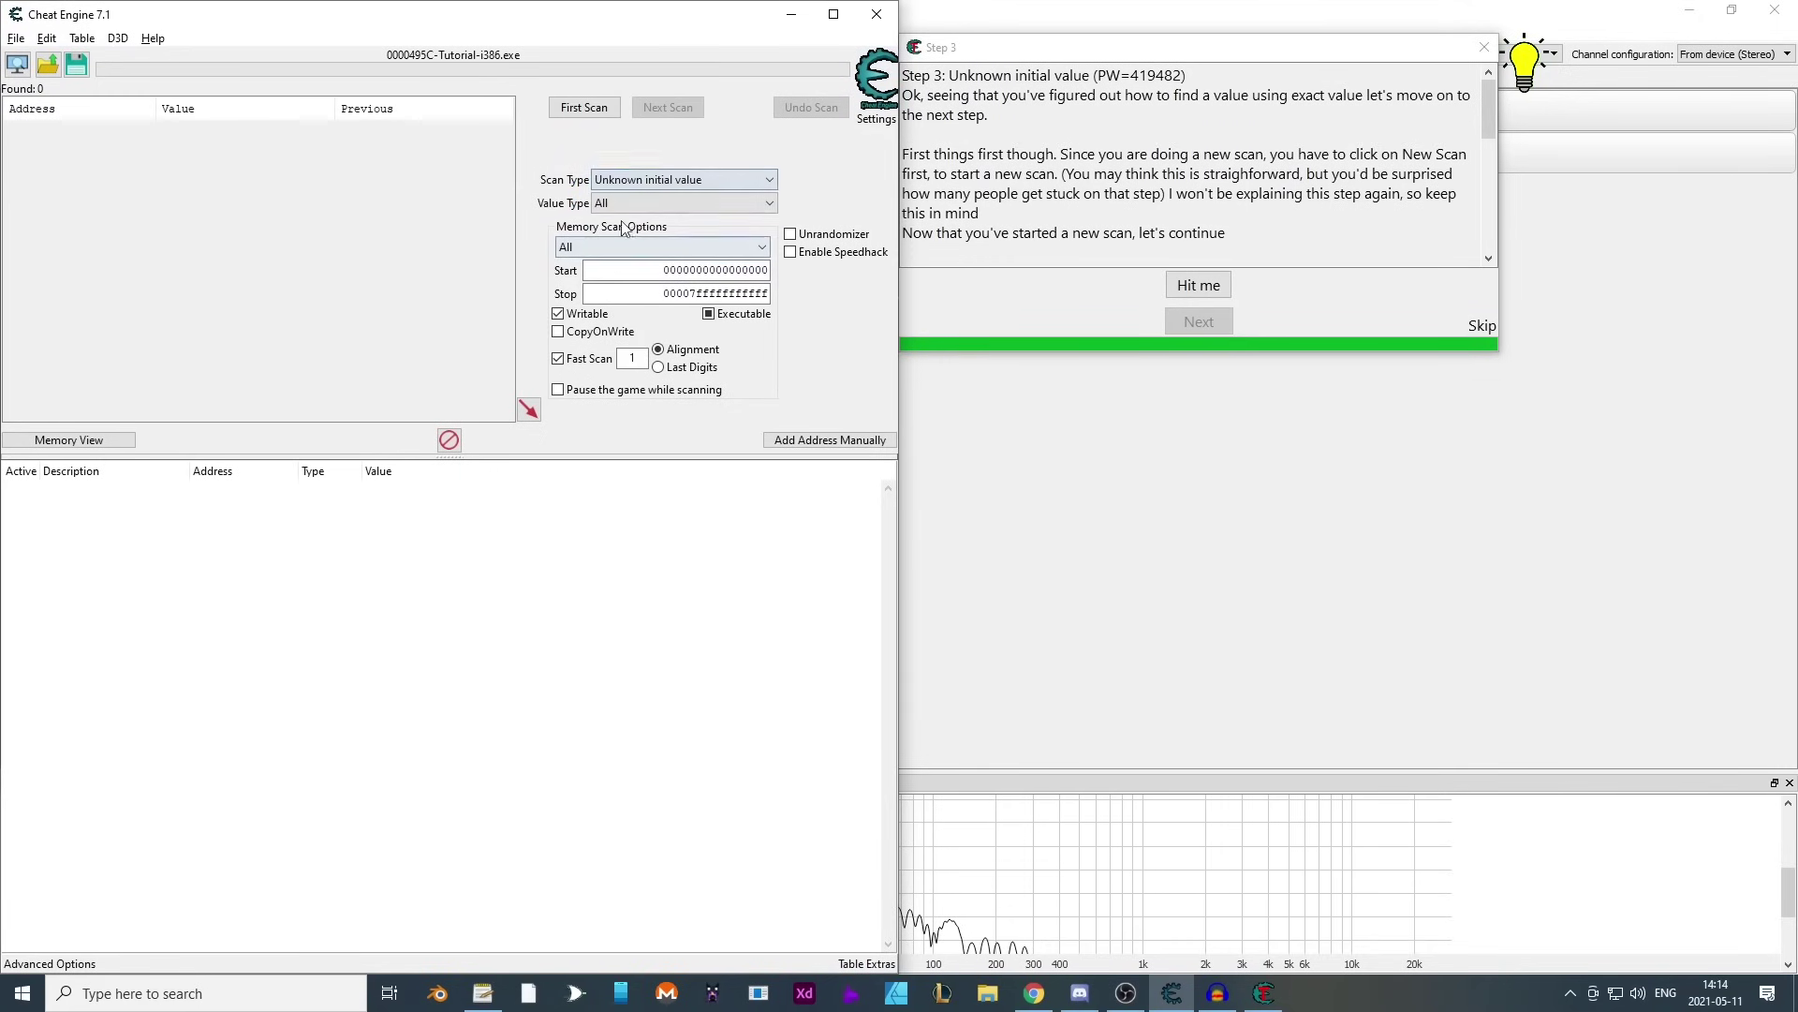
- Run the Unknown initial value First Scan, then Decreased value rescans after taking hits
{"action": "left_click", "coordinate": [583, 108]}
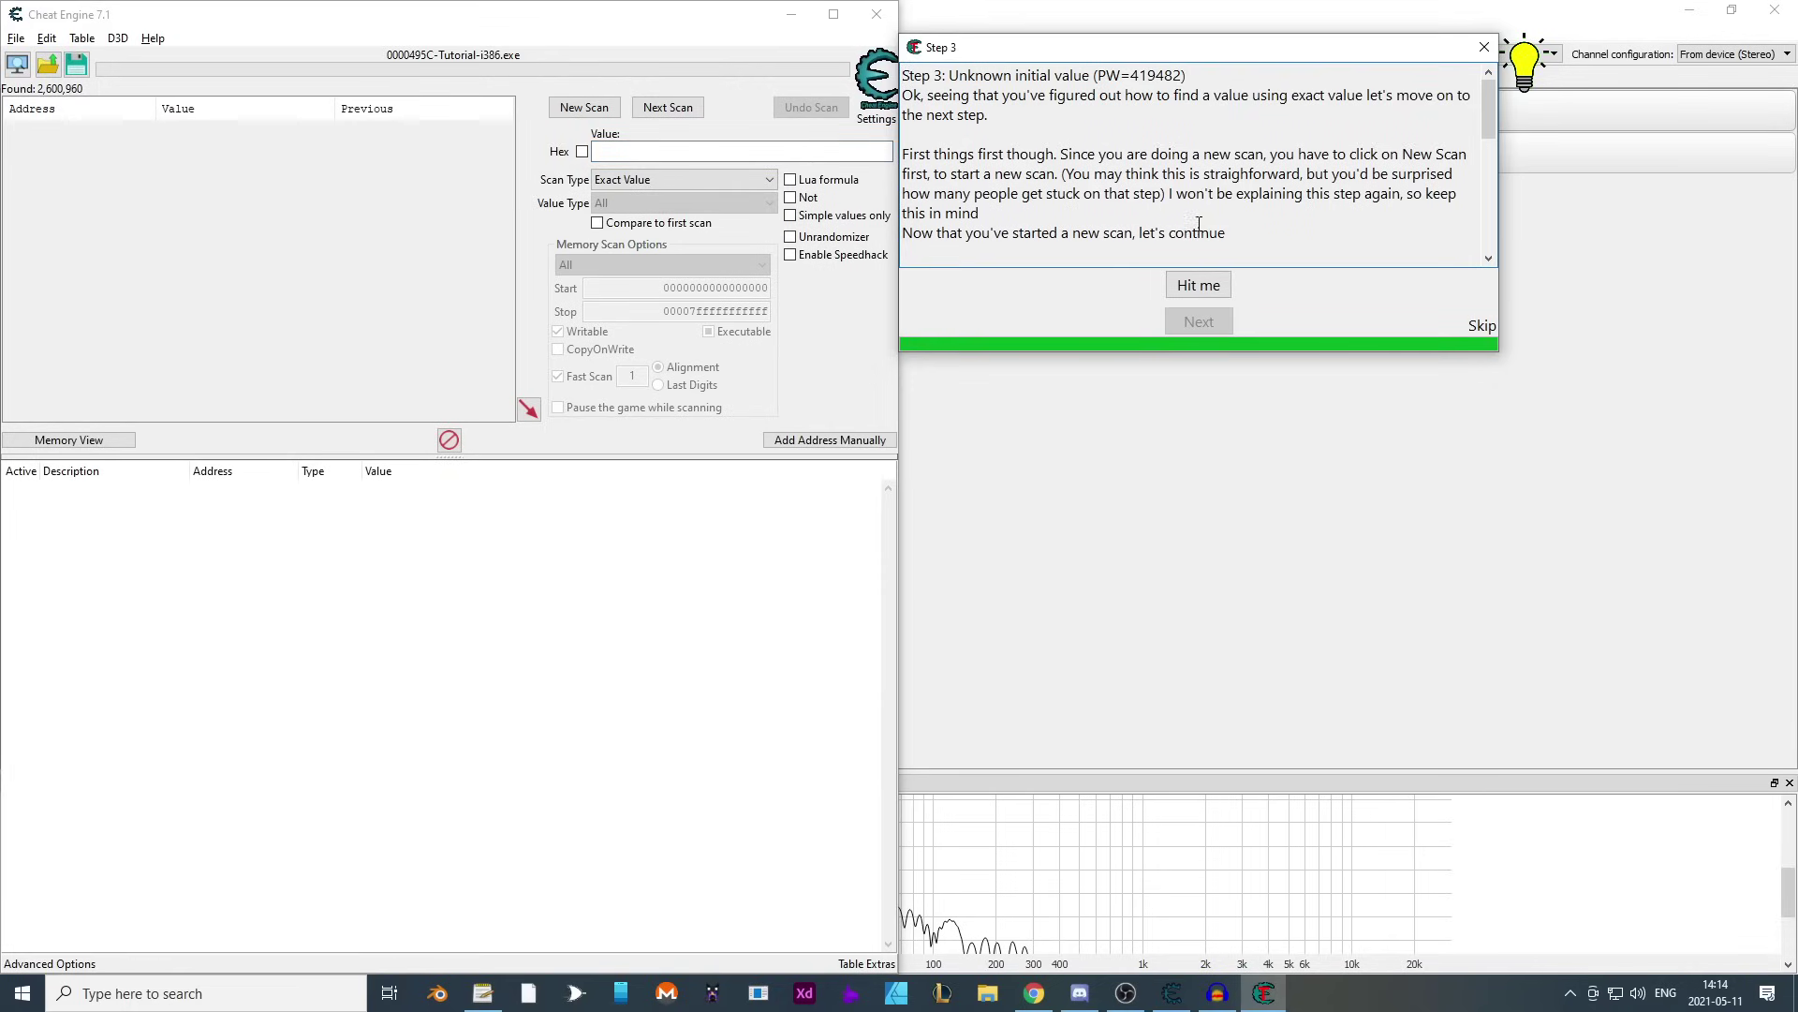
{"action": "left_click", "coordinate": [1213, 285]}
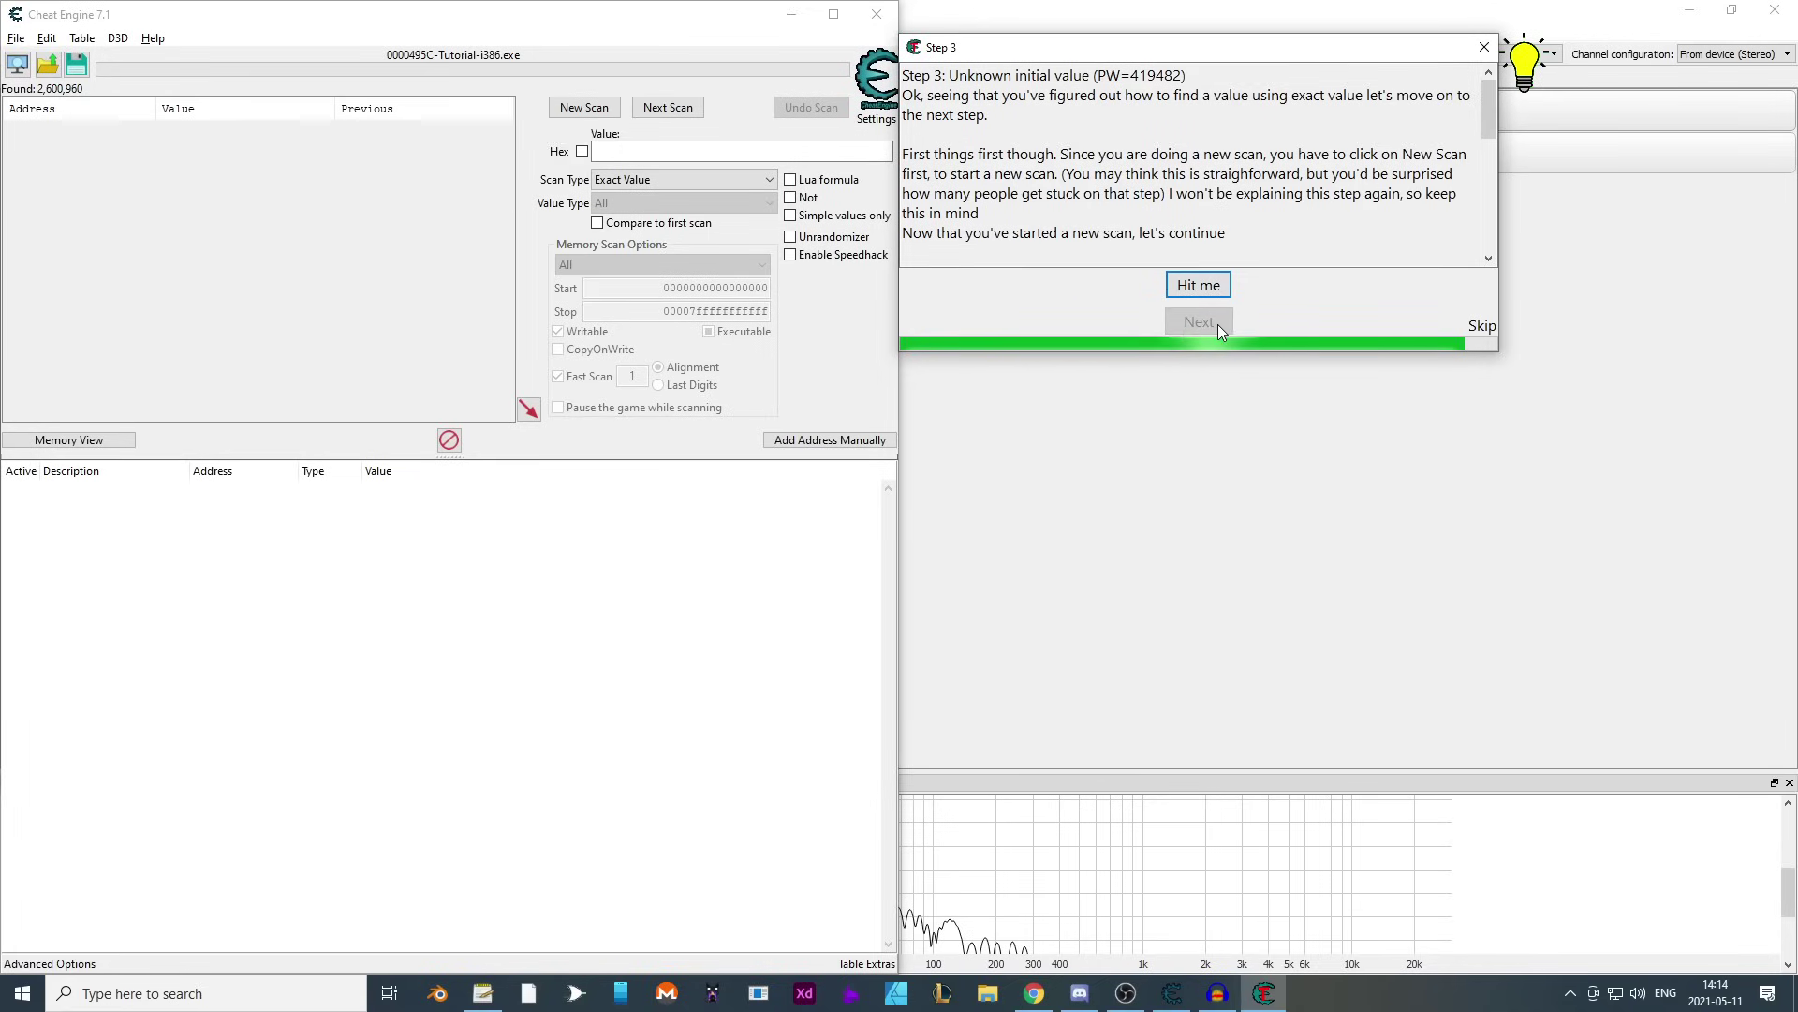
{"action": "left_click", "coordinate": [633, 181]}
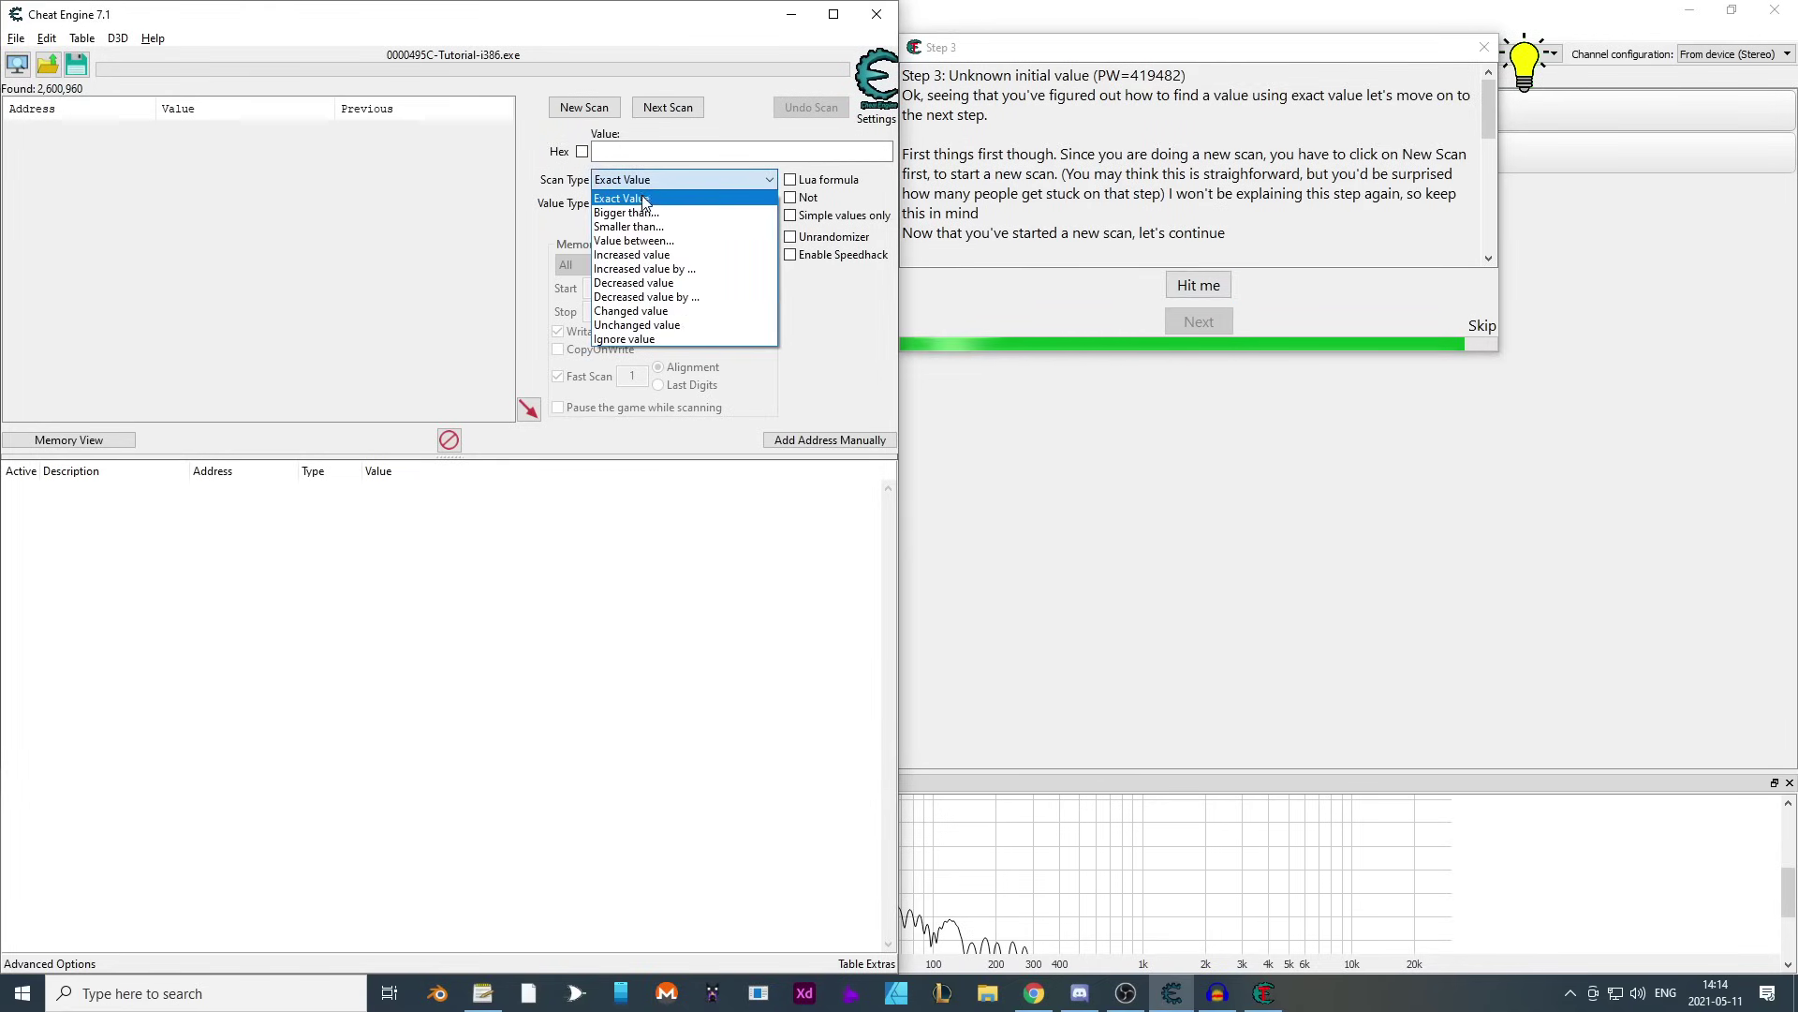
{"action": "left_click", "coordinate": [635, 283]}
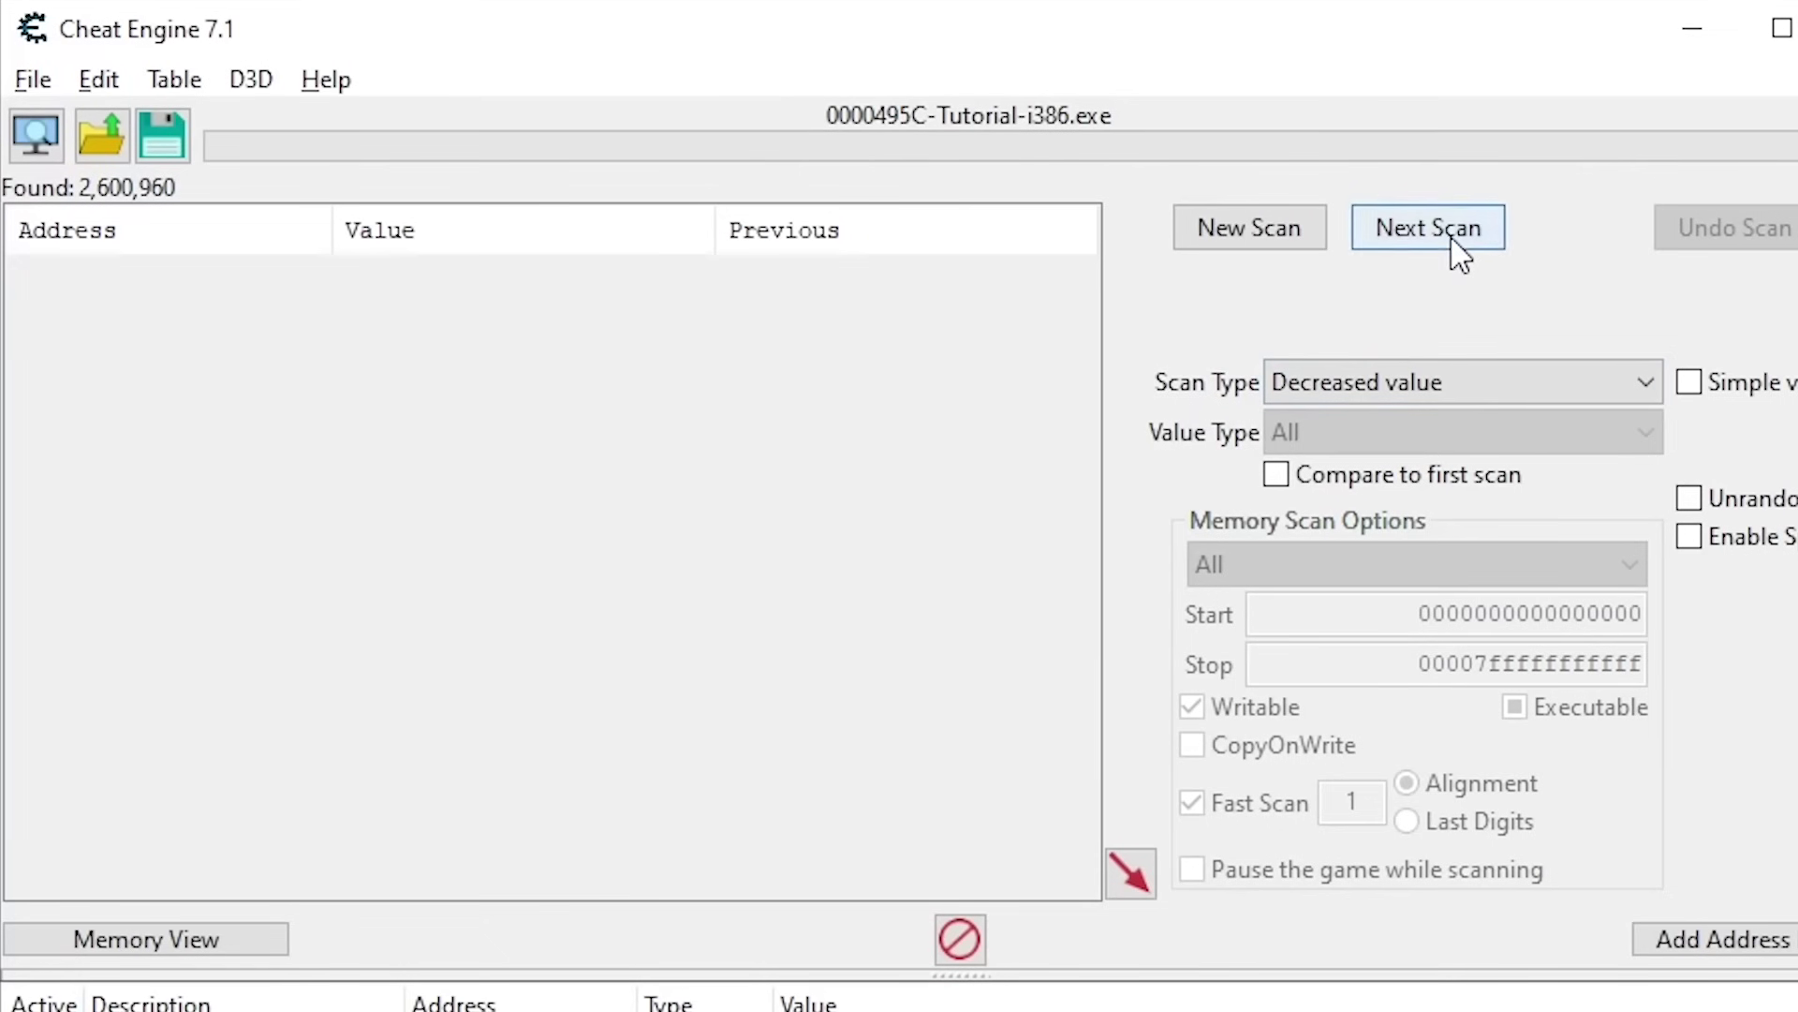
{"action": "left_click", "coordinate": [1454, 245]}
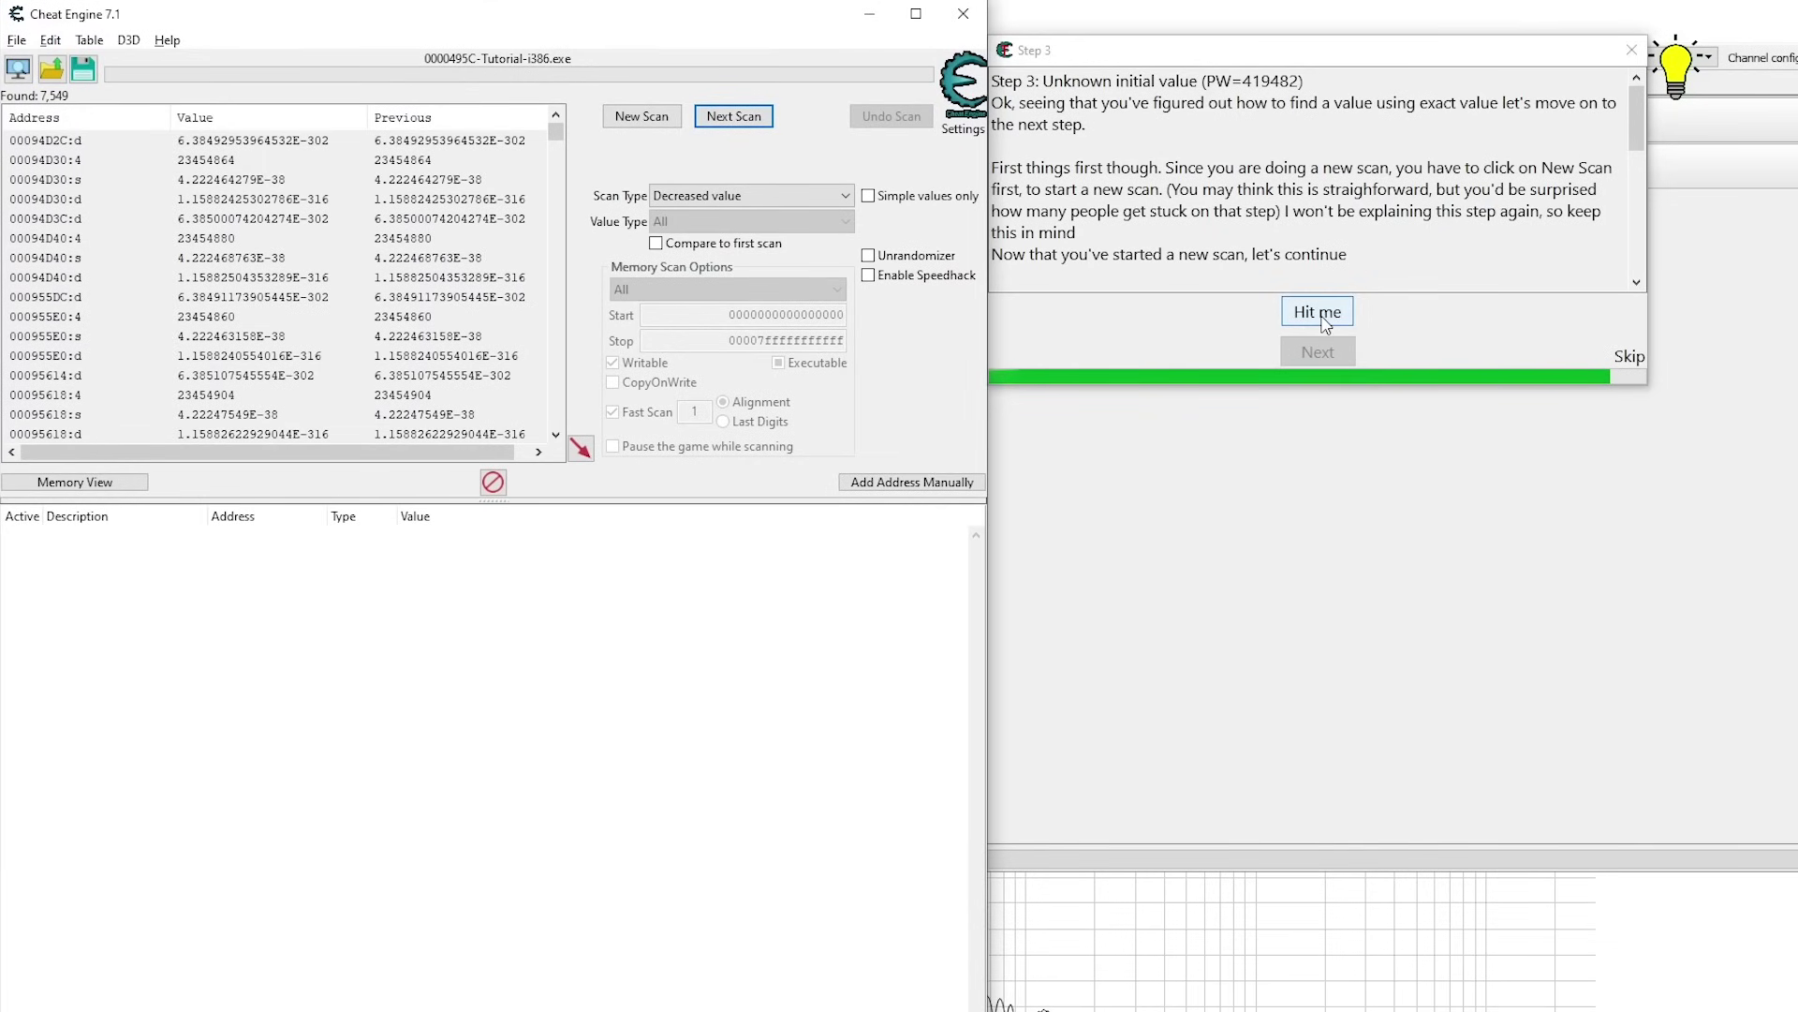
{"action": "left_click", "coordinate": [1320, 315]}
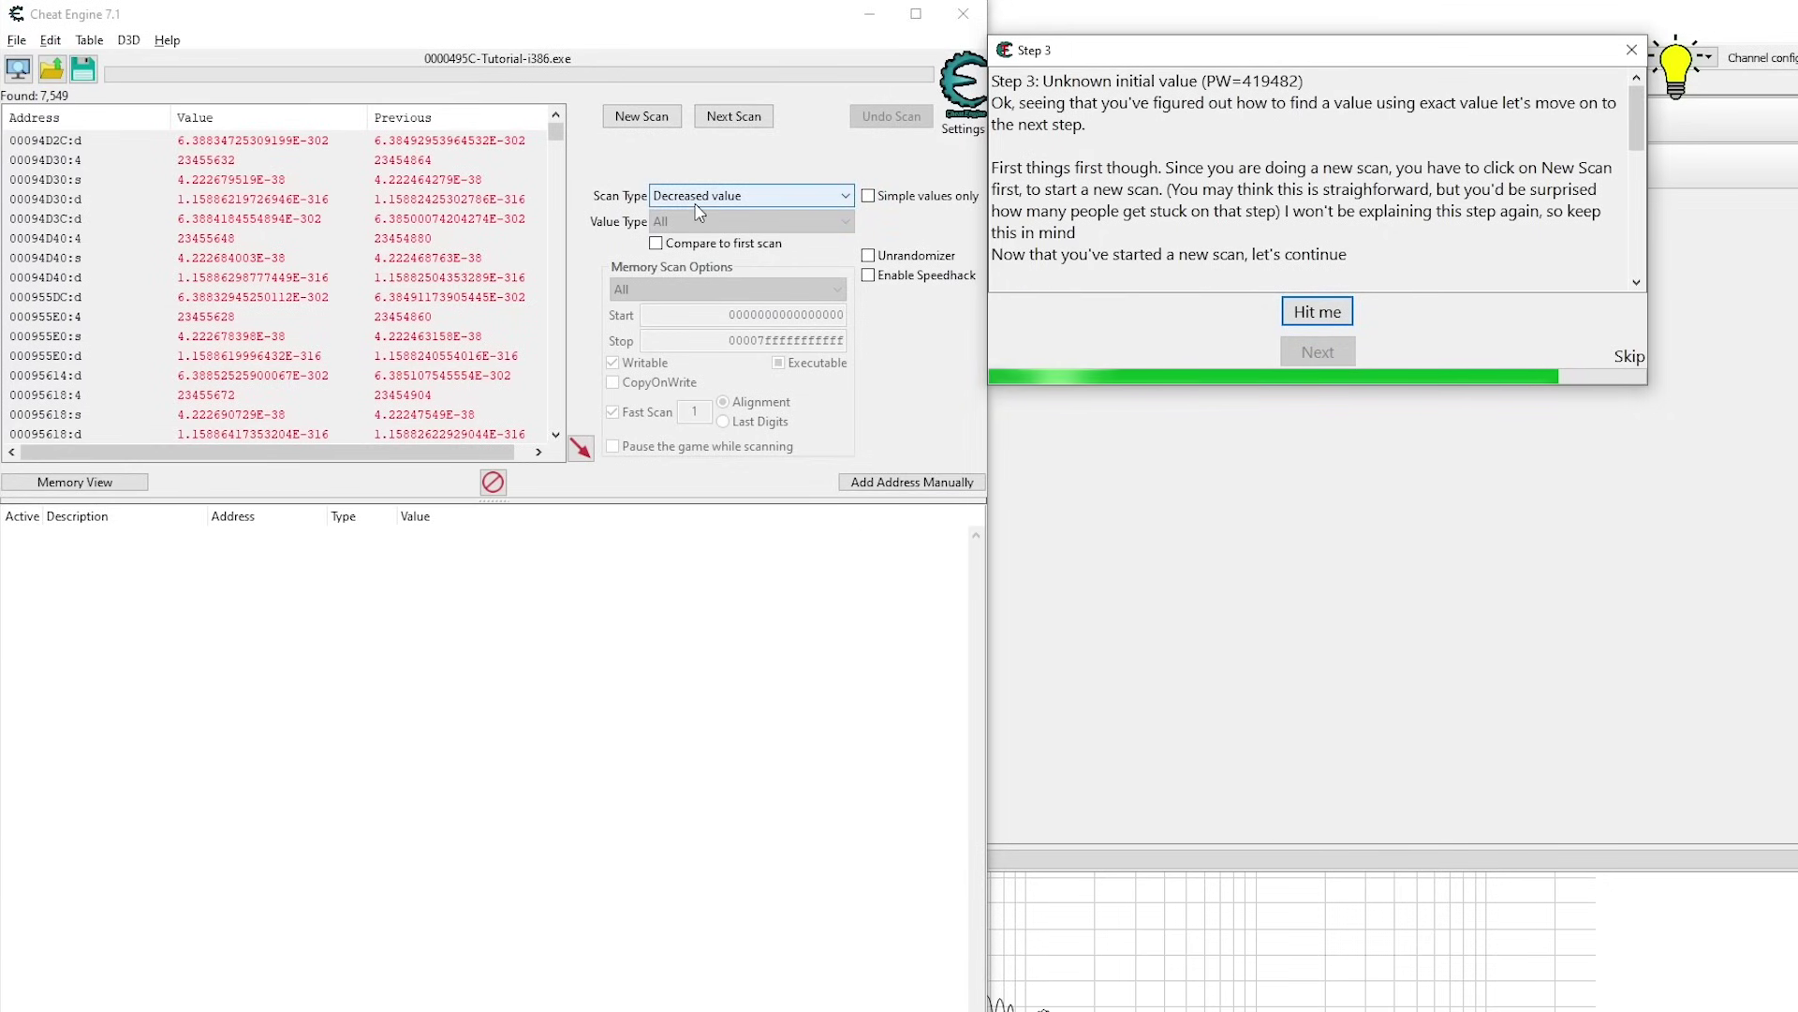
{"action": "left_click", "coordinate": [745, 123]}
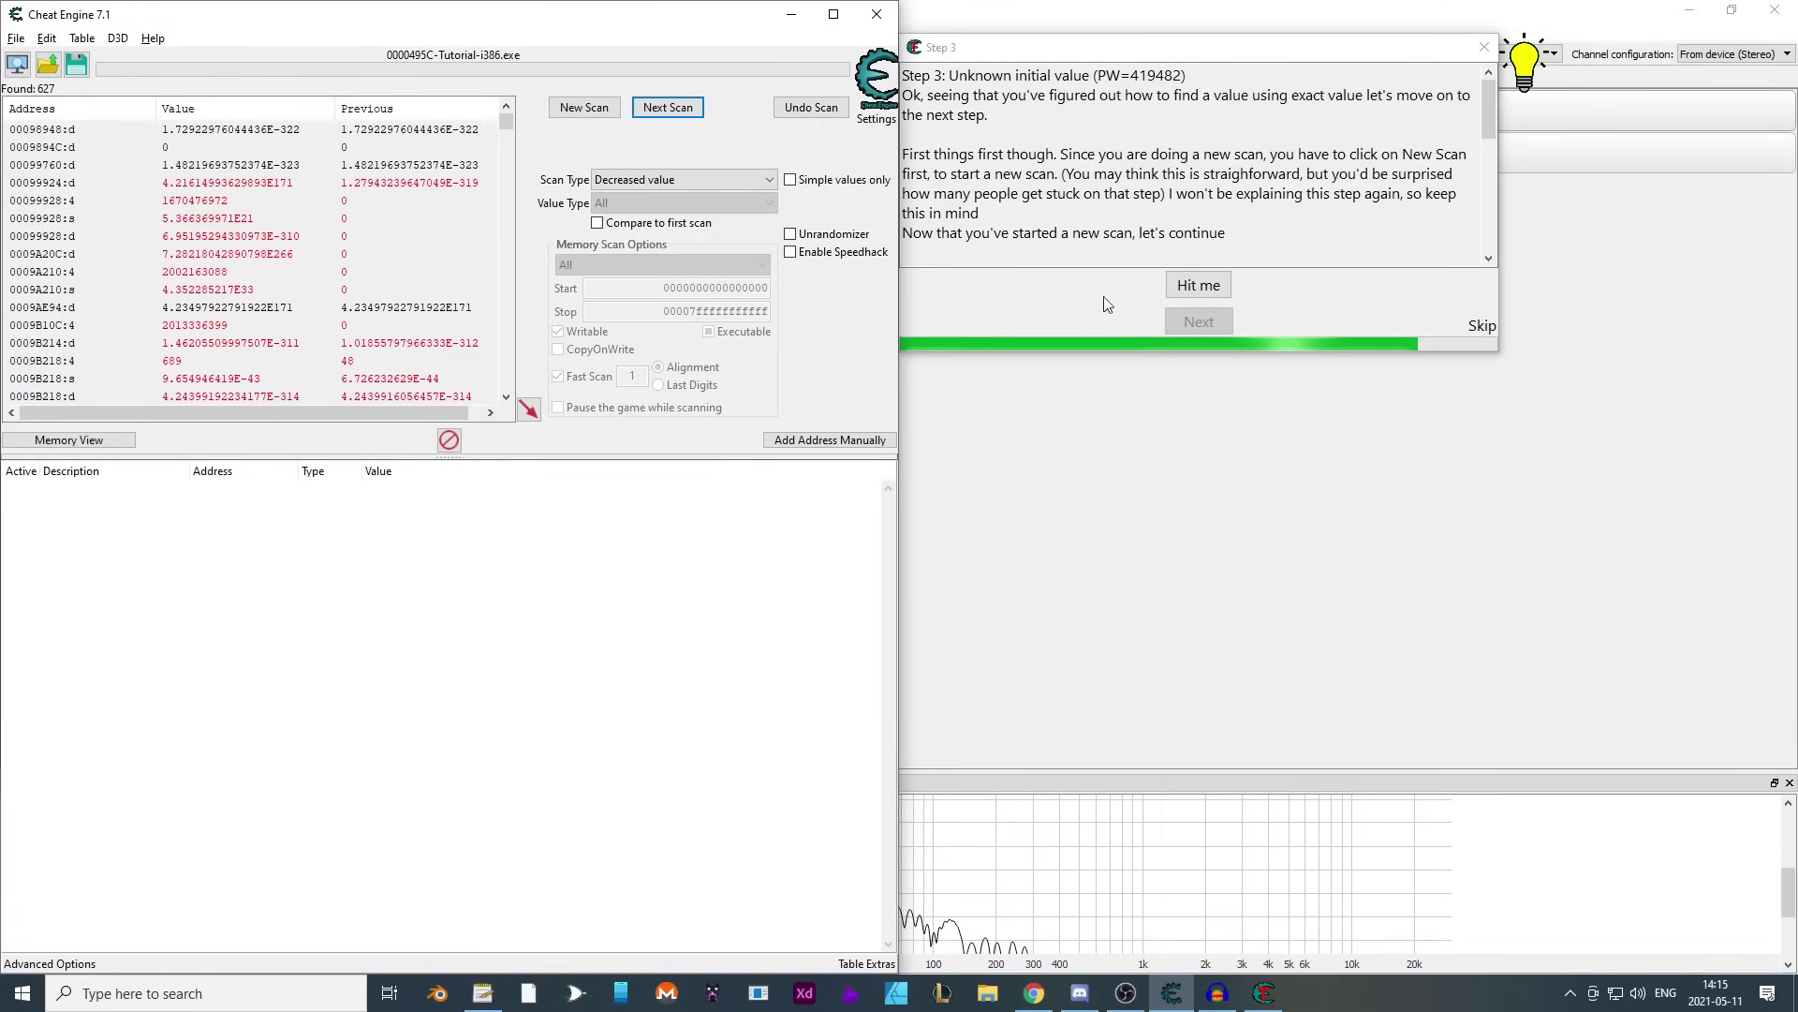
- Filter the results with repeated Unchanged value Next Scans
{"action": "scroll", "coordinate": [373, 229], "scroll_direction": "down", "scroll_amount": 1}
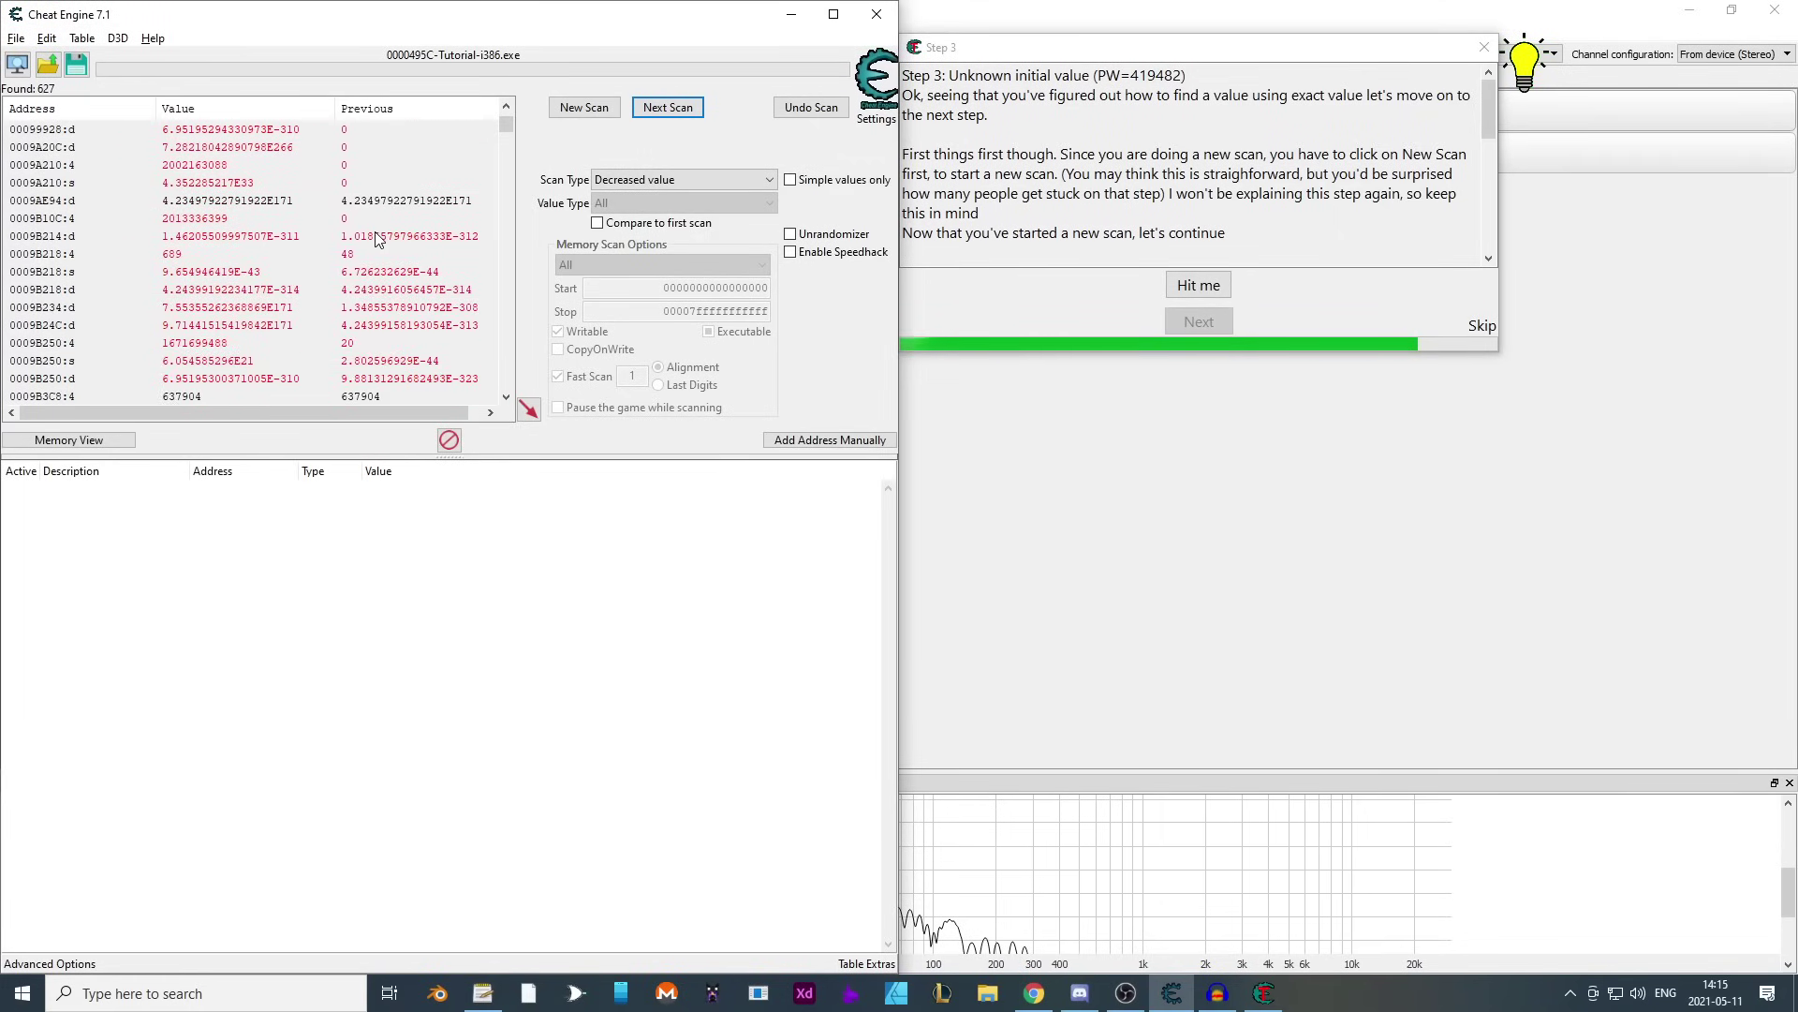
{"action": "scroll", "coordinate": [316, 167], "scroll_direction": "up", "scroll_amount": 1}
{"action": "left_click", "coordinate": [671, 182]}
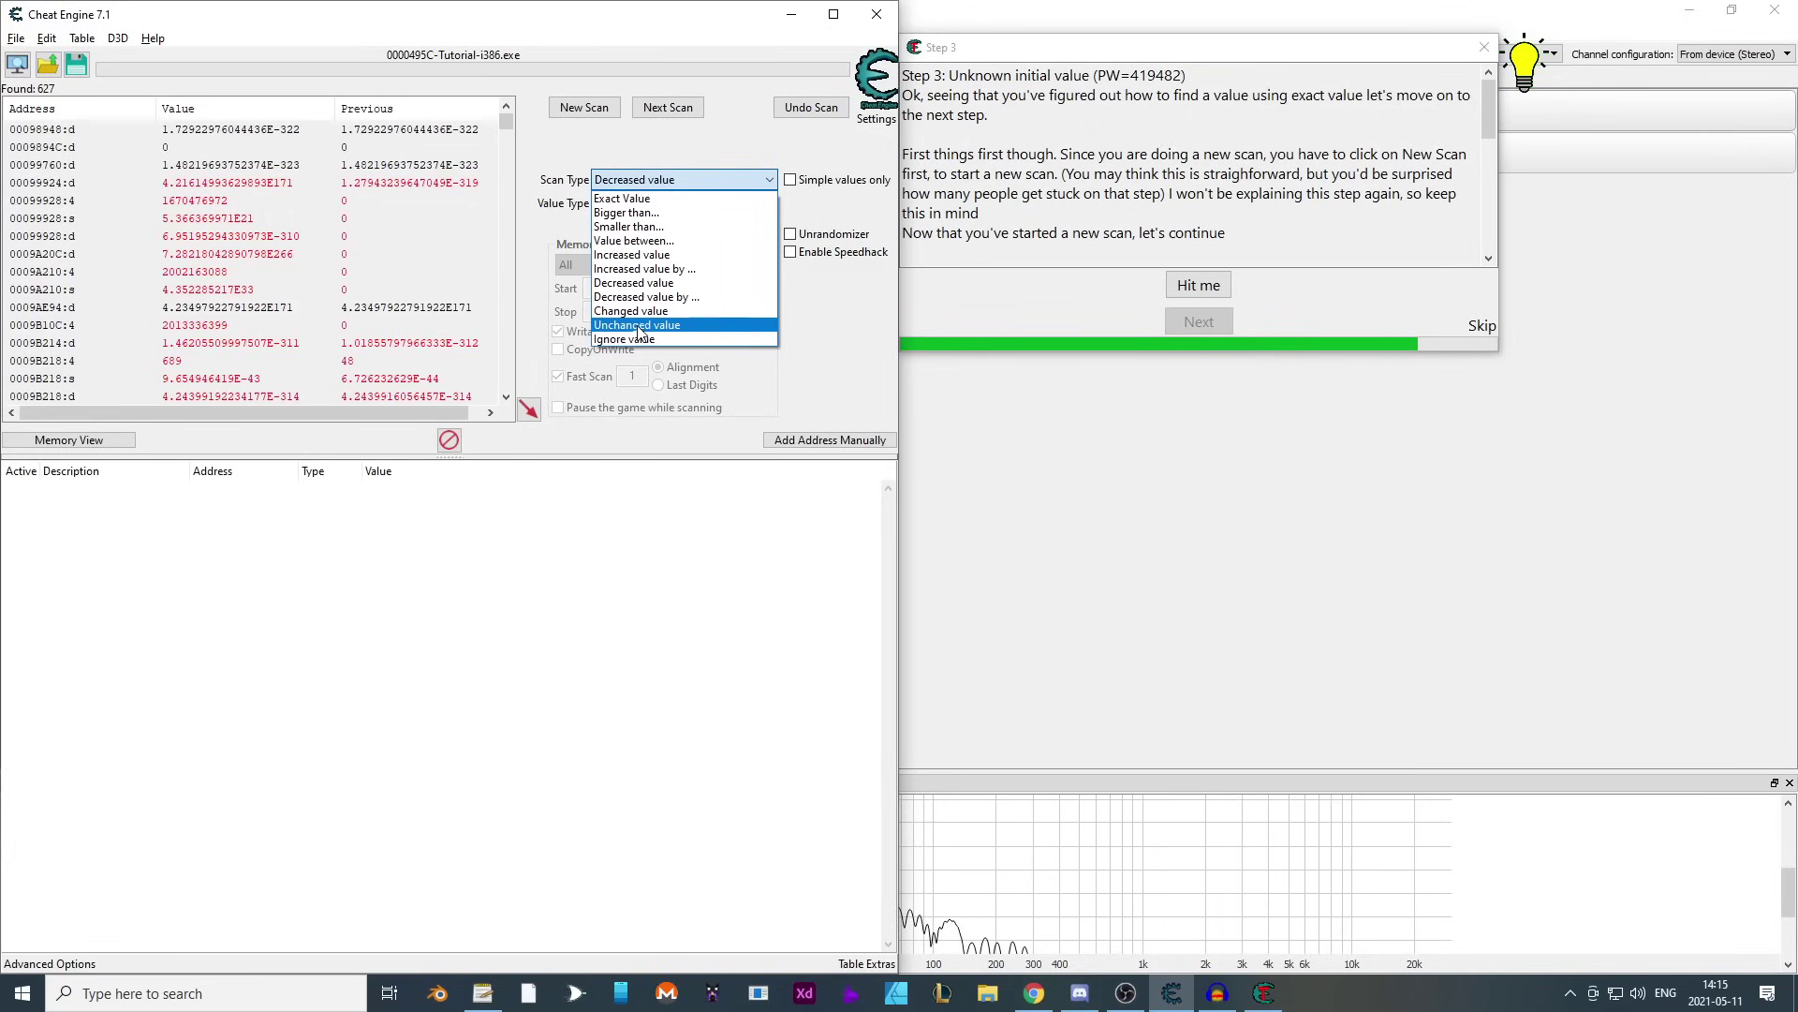
{"action": "left_click", "coordinate": [633, 325]}
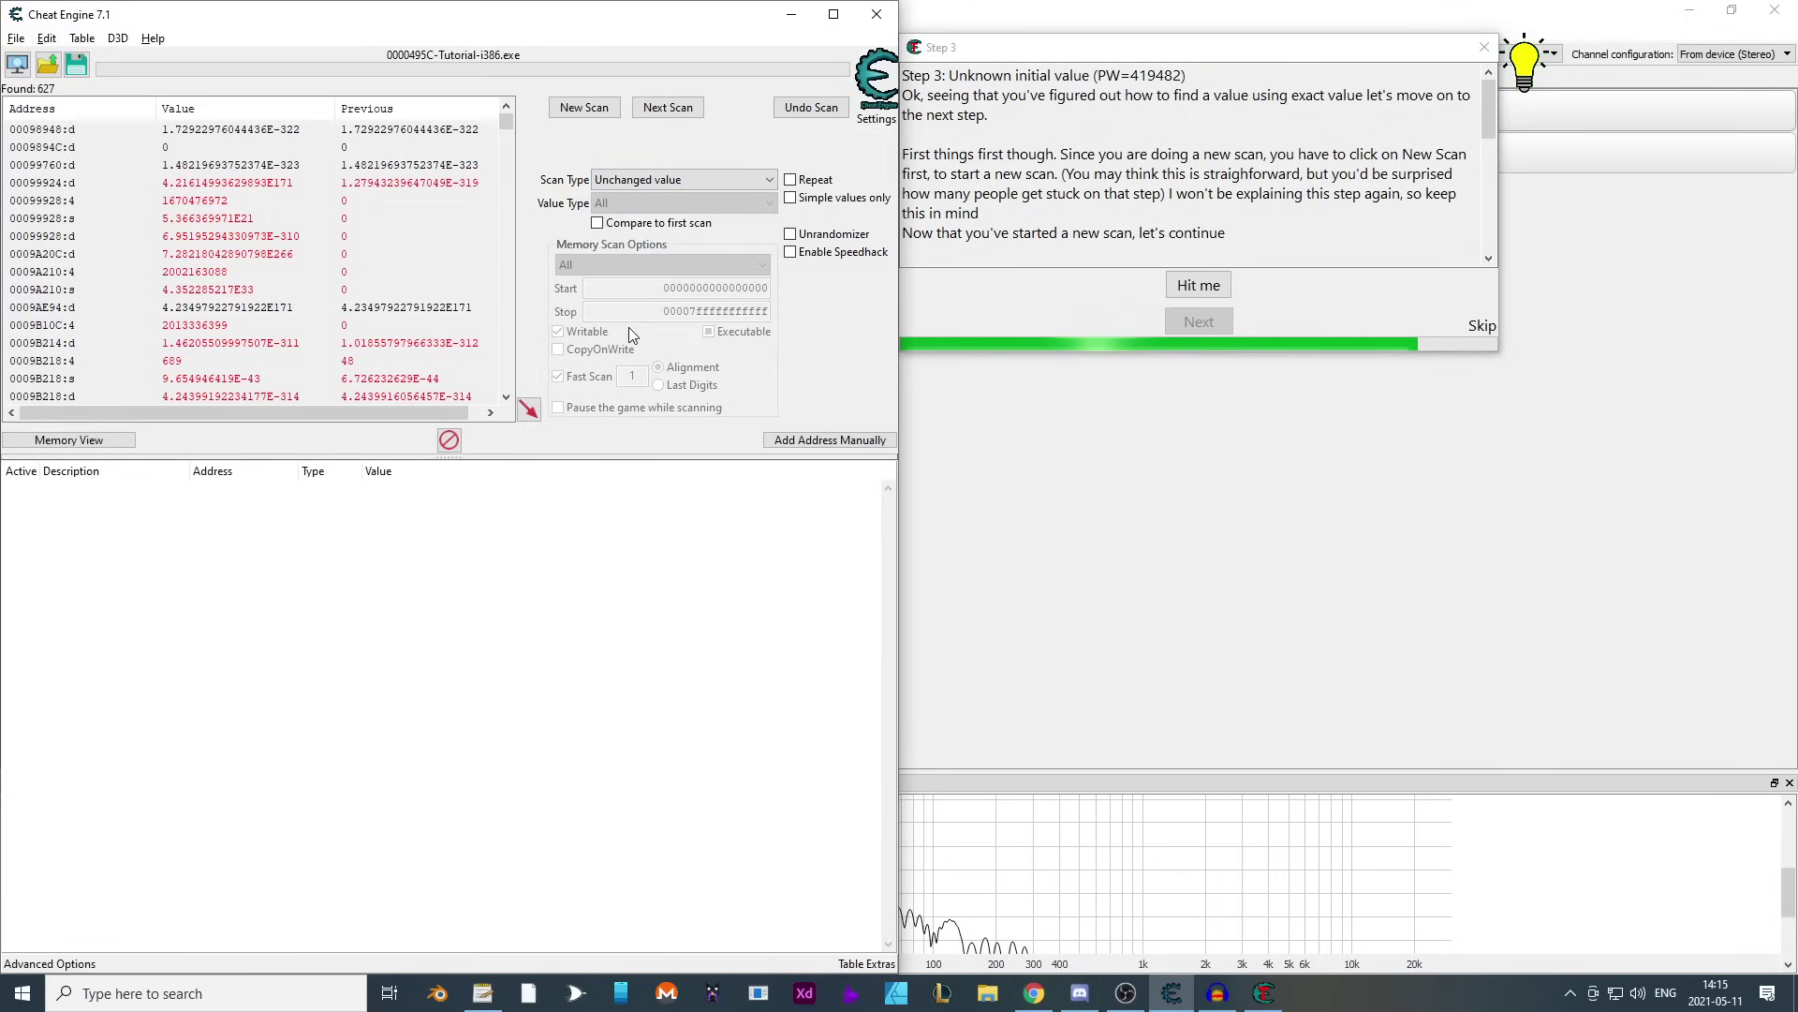
{"action": "left_click", "coordinate": [671, 110]}
{"action": "left_click", "coordinate": [677, 115]}
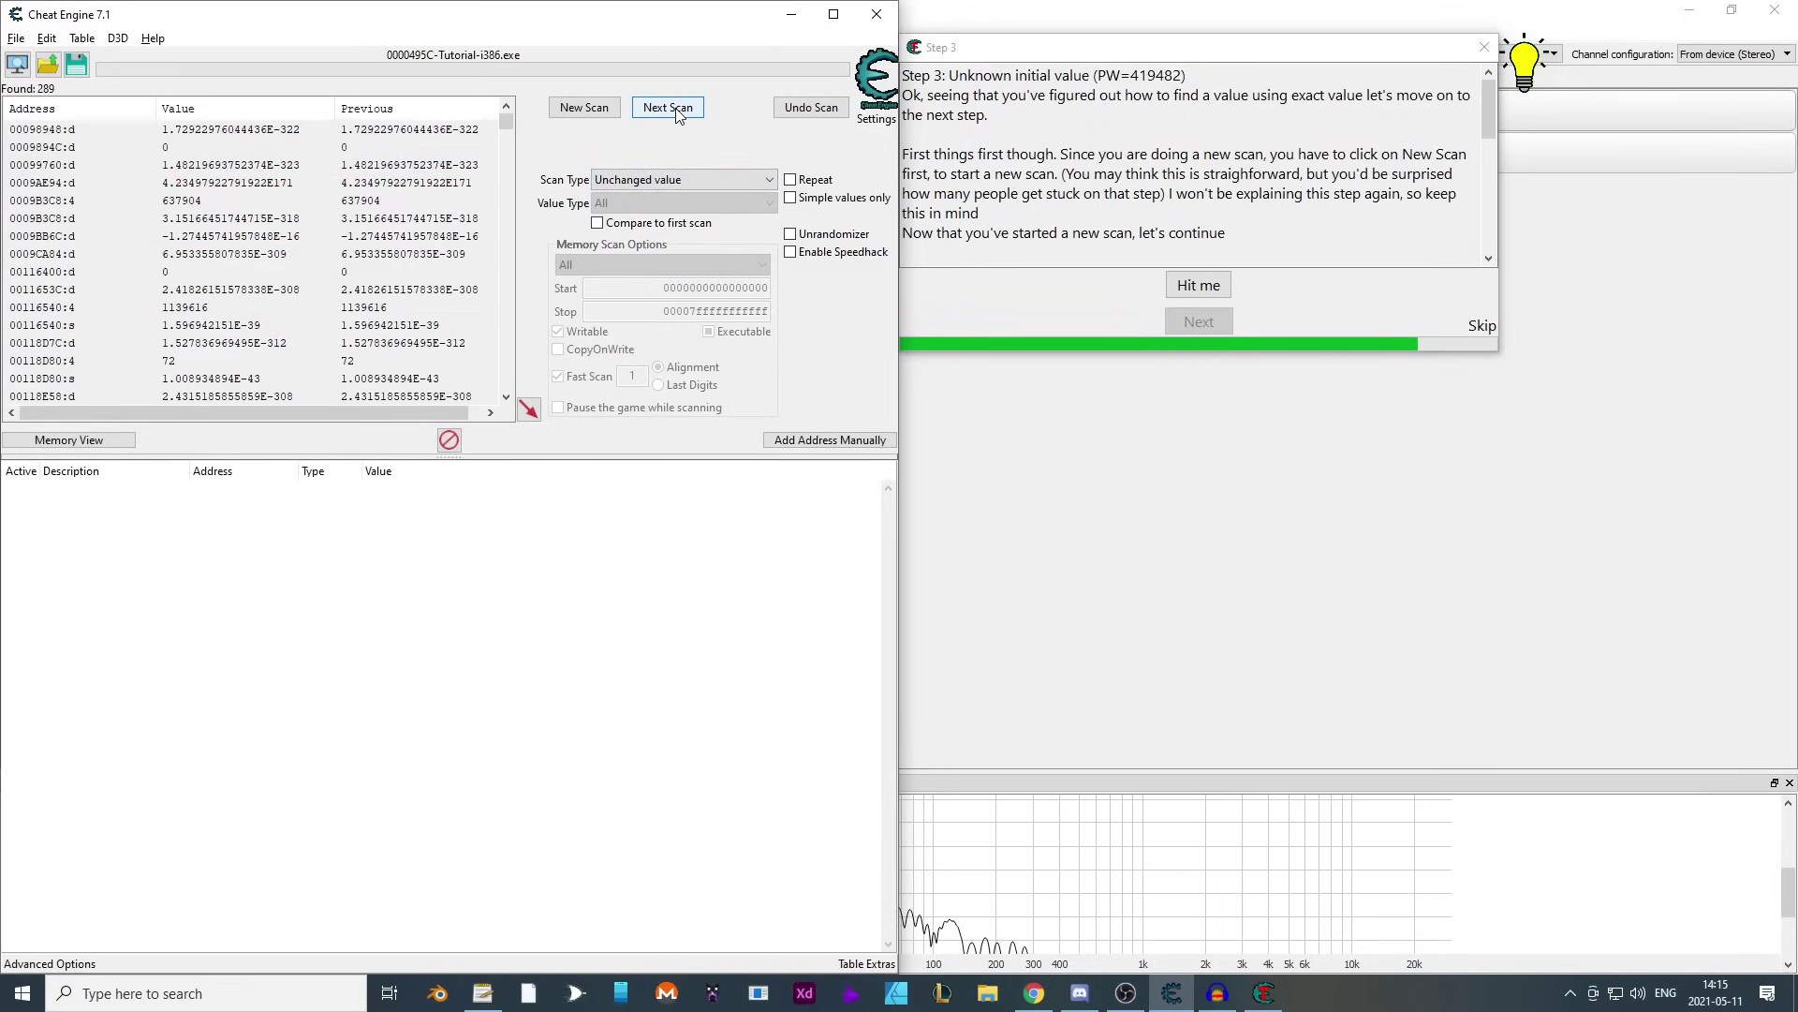
{"action": "left_click", "coordinate": [676, 109]}
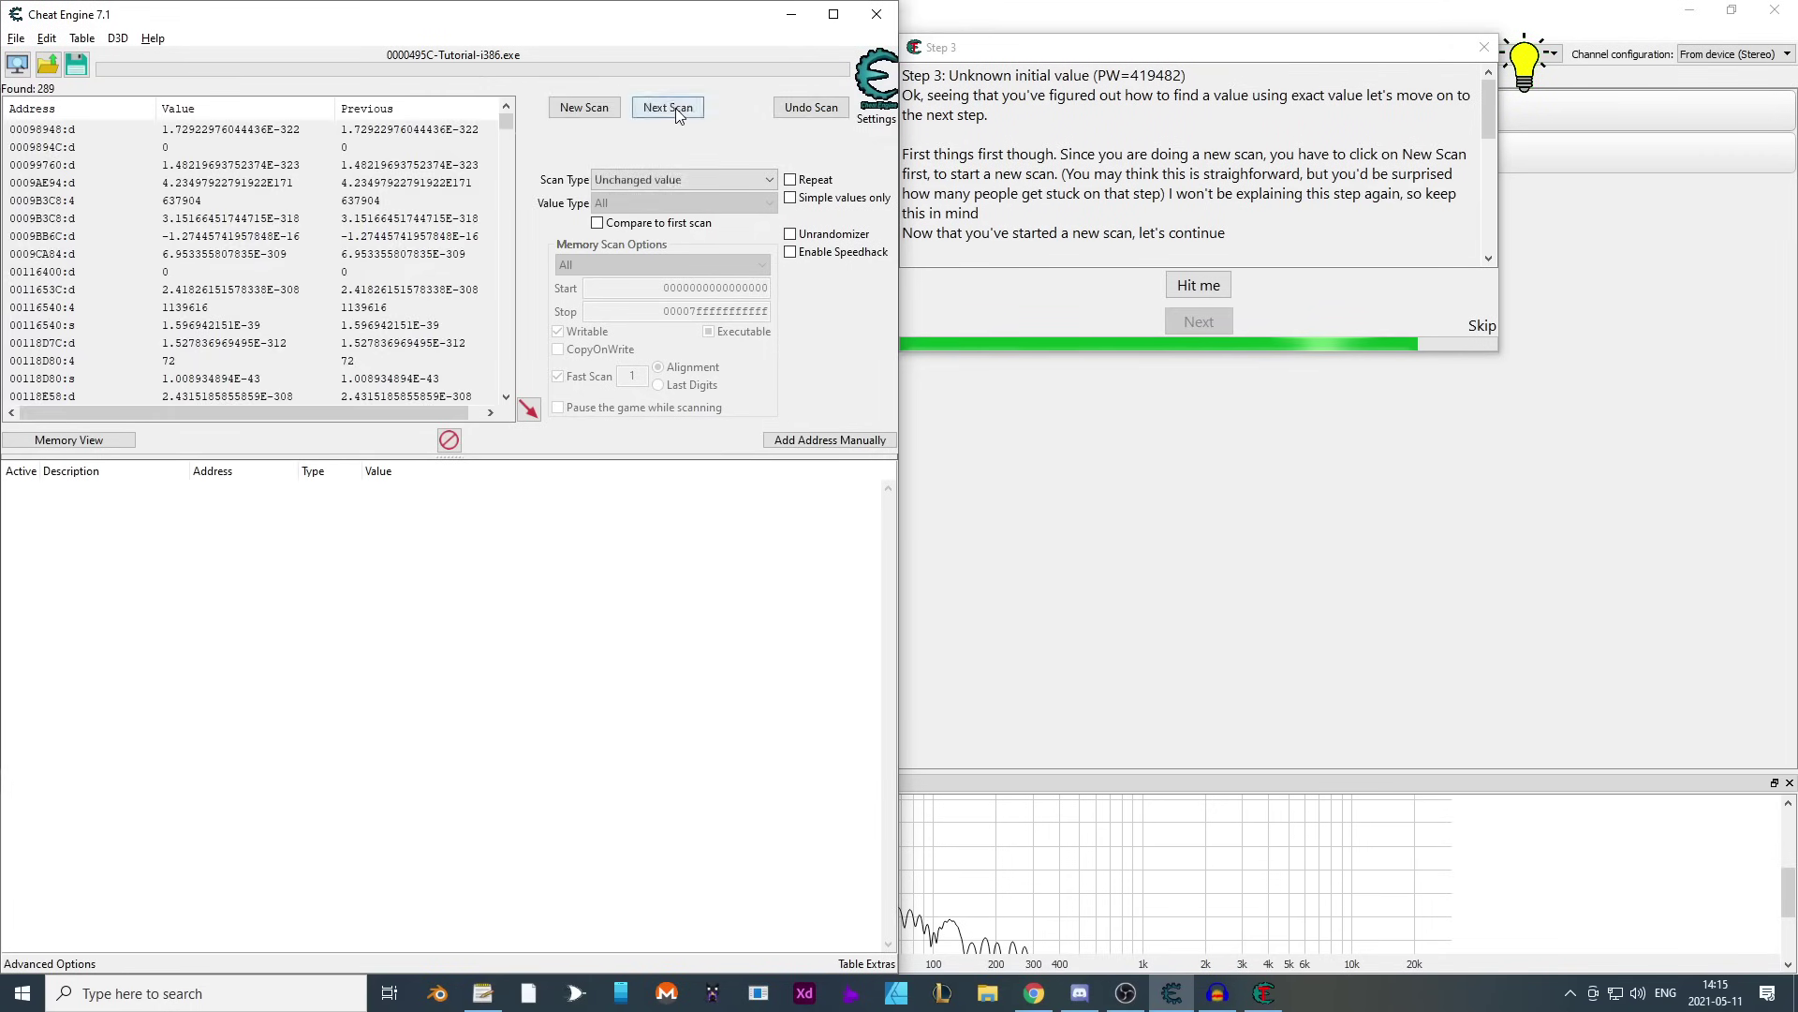
- Take another hit and rescan for Decreased value, leaving 20 addresses
{"action": "scroll", "coordinate": [502, 157], "scroll_direction": "down", "scroll_amount": 1}
{"action": "scroll", "coordinate": [478, 159], "scroll_direction": "up", "scroll_amount": 1}
{"action": "left_click", "coordinate": [1200, 287]}
{"action": "left_click", "coordinate": [656, 179]}
{"action": "left_click", "coordinate": [645, 283]}
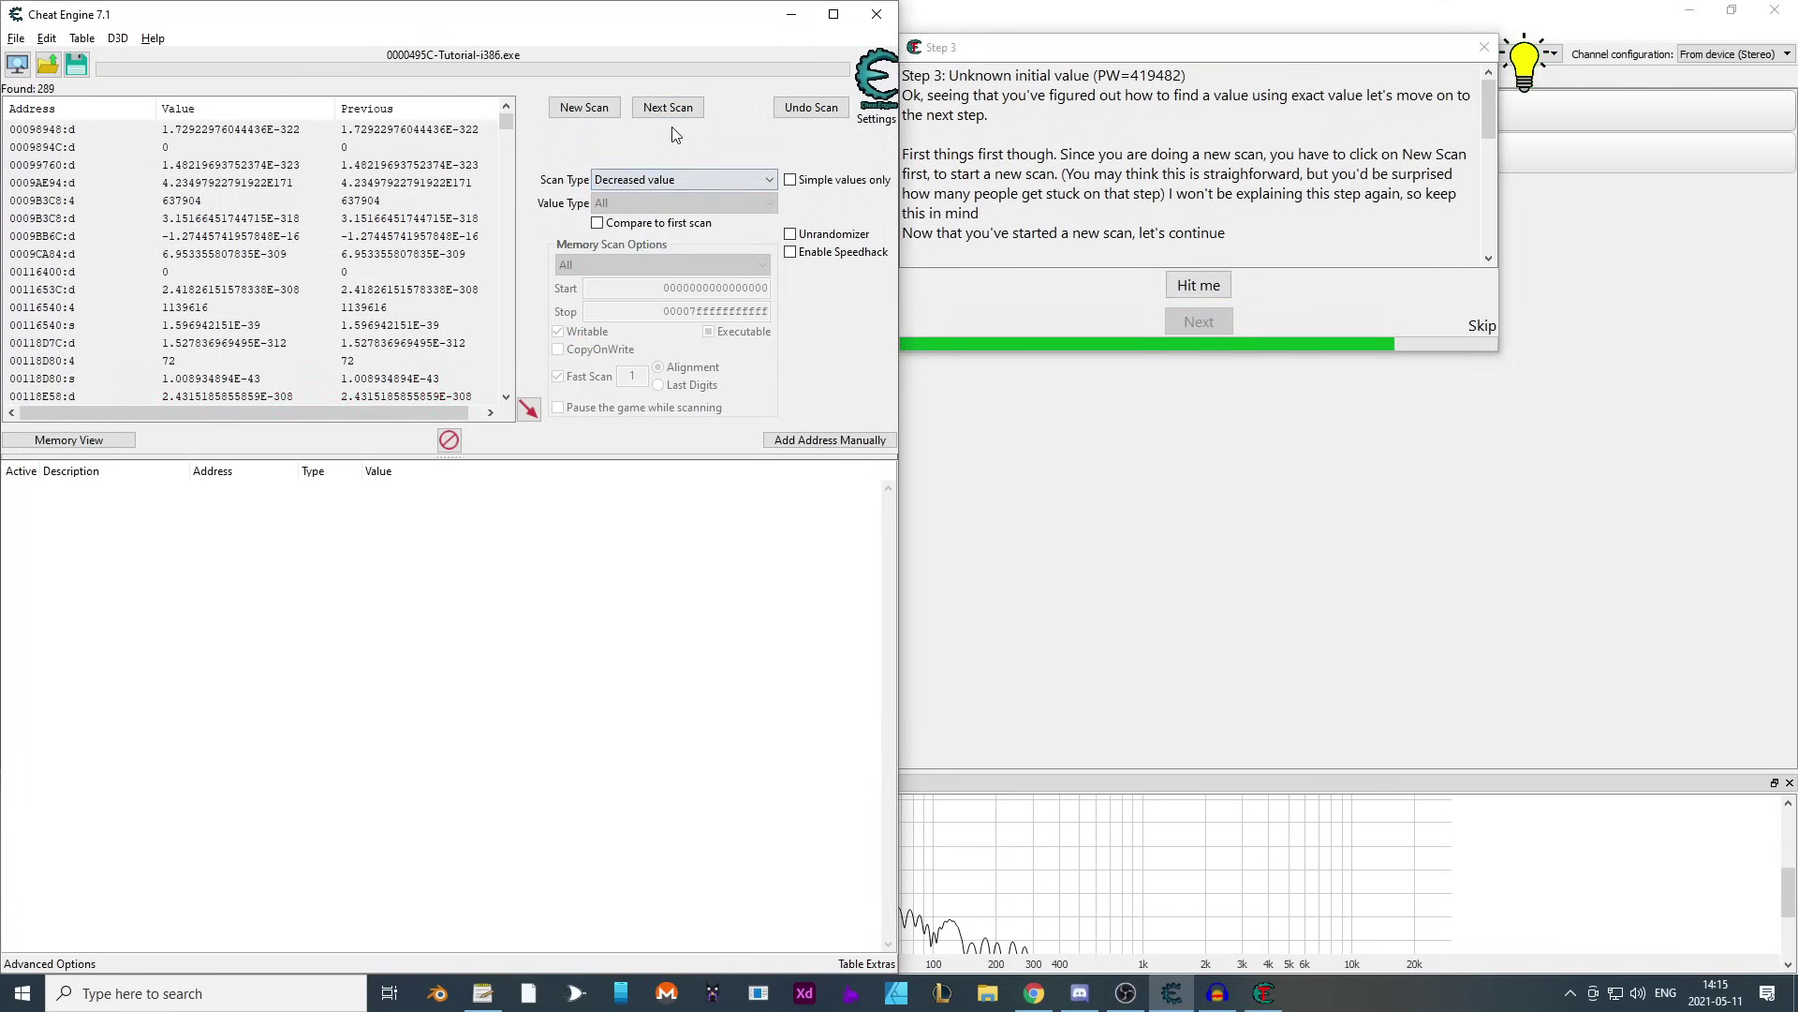
{"action": "left_click", "coordinate": [668, 108]}
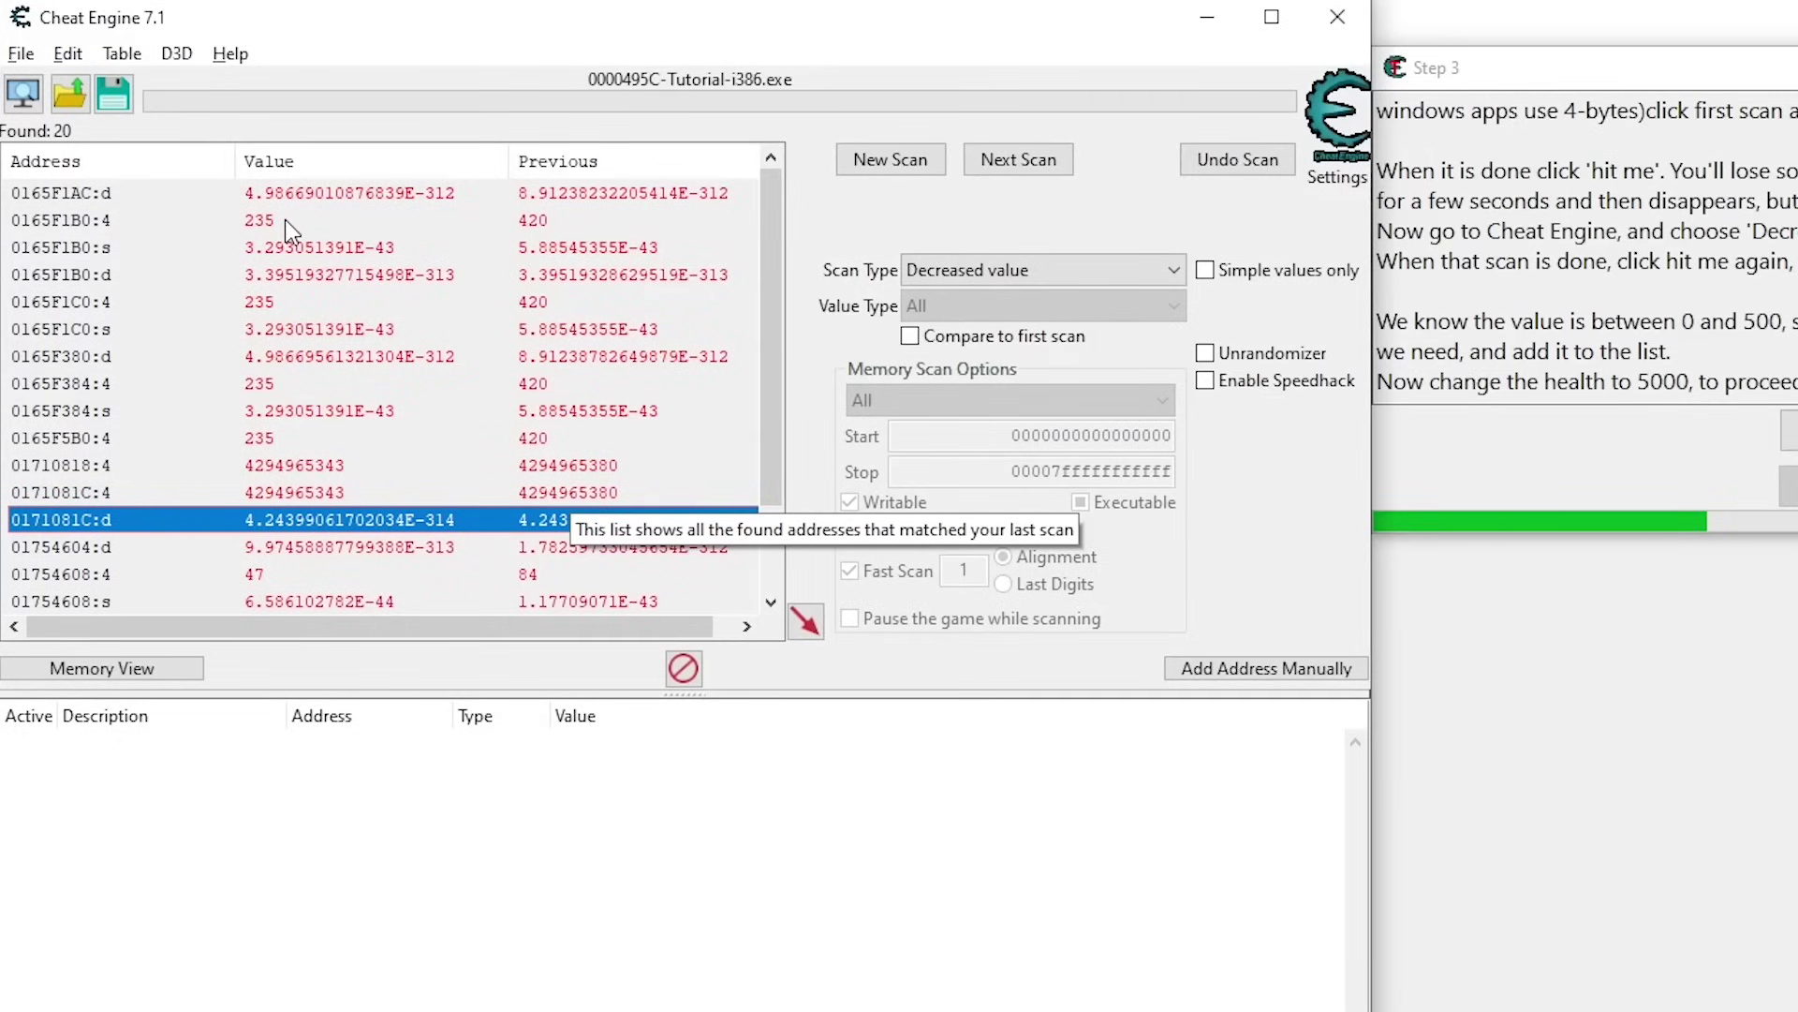
- Multi-select the four rows reading 235 plus the row reading 47 and add all five to the table
{"action": "left_click", "coordinate": [277, 573]}
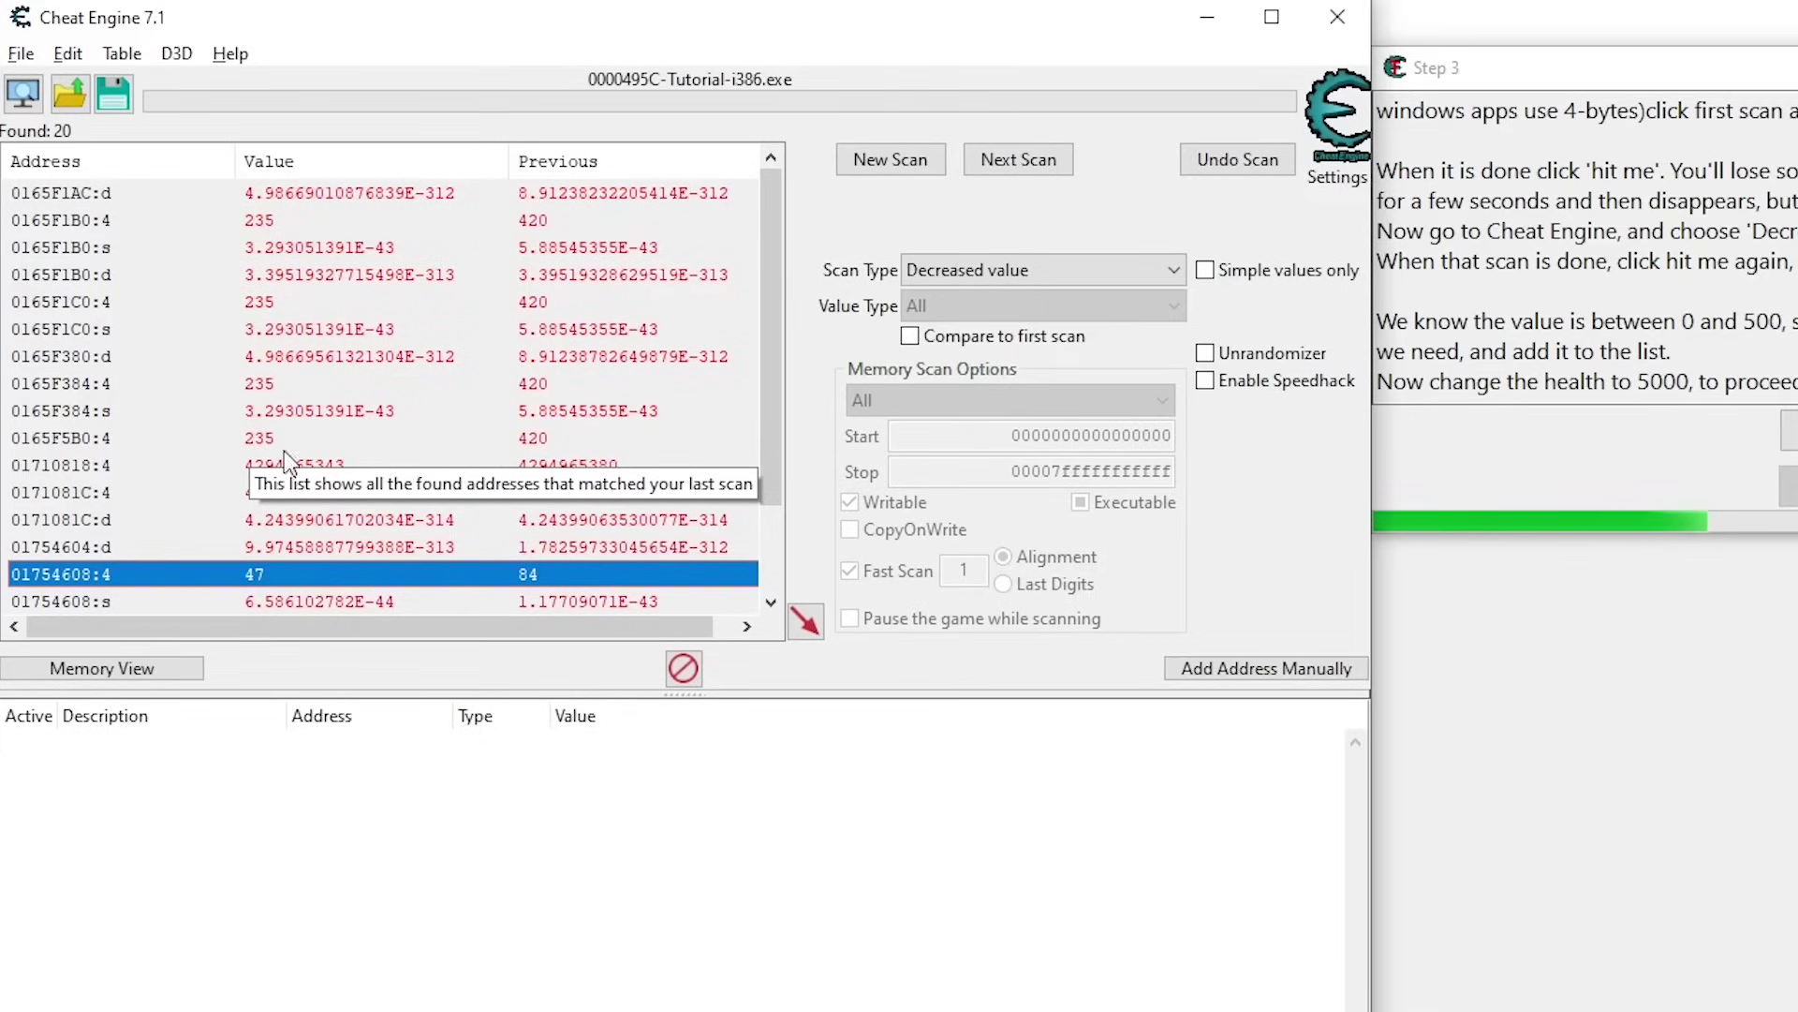
{"action": "left_click", "coordinate": [289, 223]}
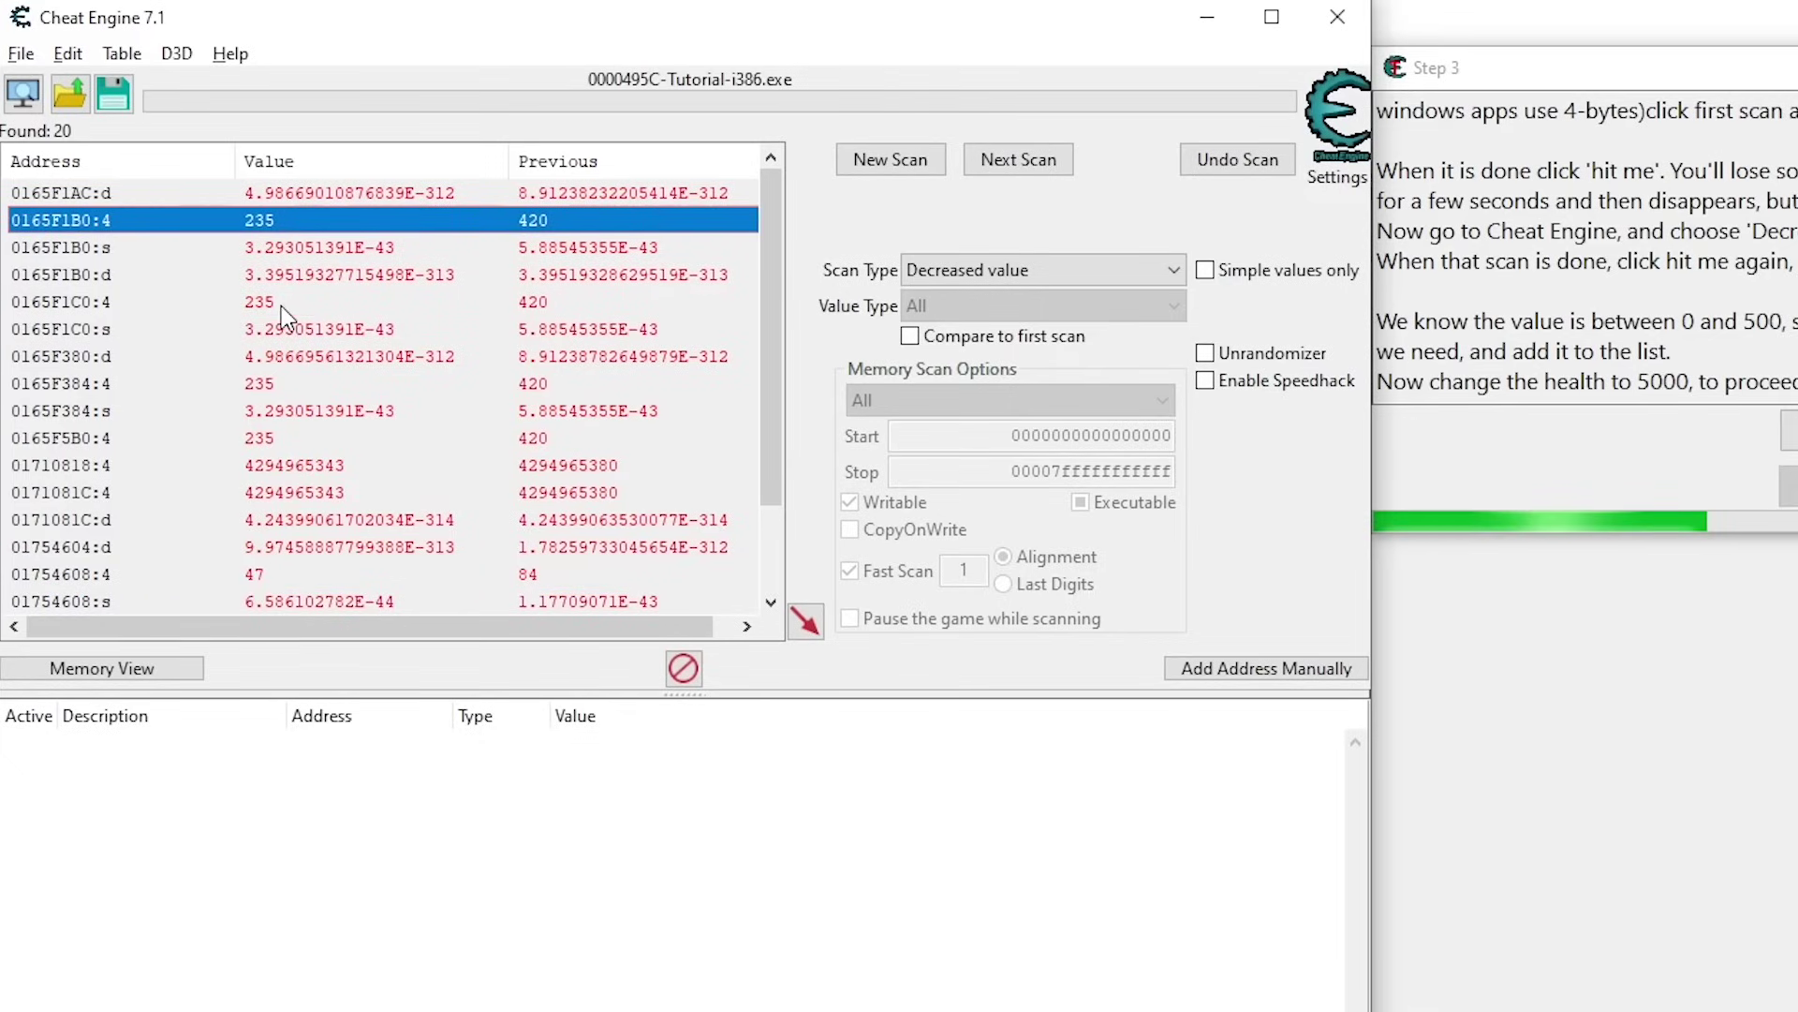
{"action": "left_click", "coordinate": [287, 301], "text": "ctrl"}
{"action": "left_click", "coordinate": [285, 383], "text": "ctrl"}
{"action": "left_click", "coordinate": [289, 440], "text": "ctrl"}
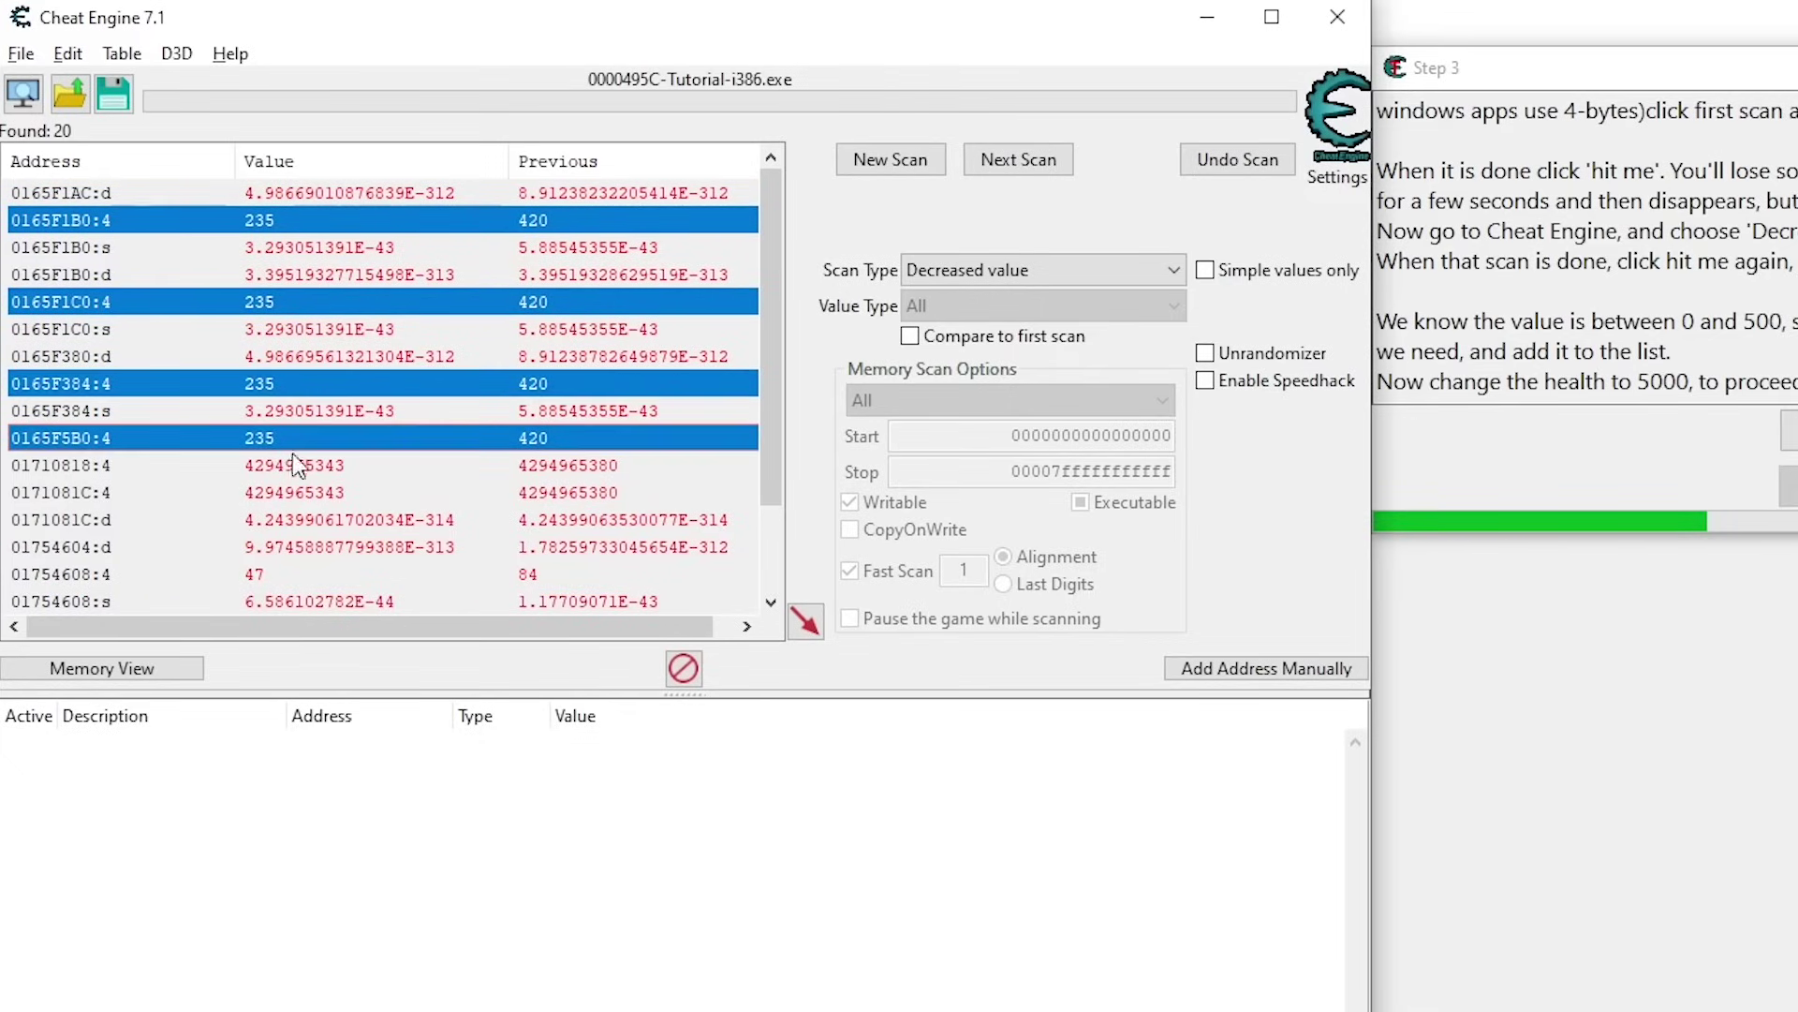
{"action": "left_click", "coordinate": [281, 574], "text": "ctrl"}
{"action": "left_click", "coordinate": [808, 622]}
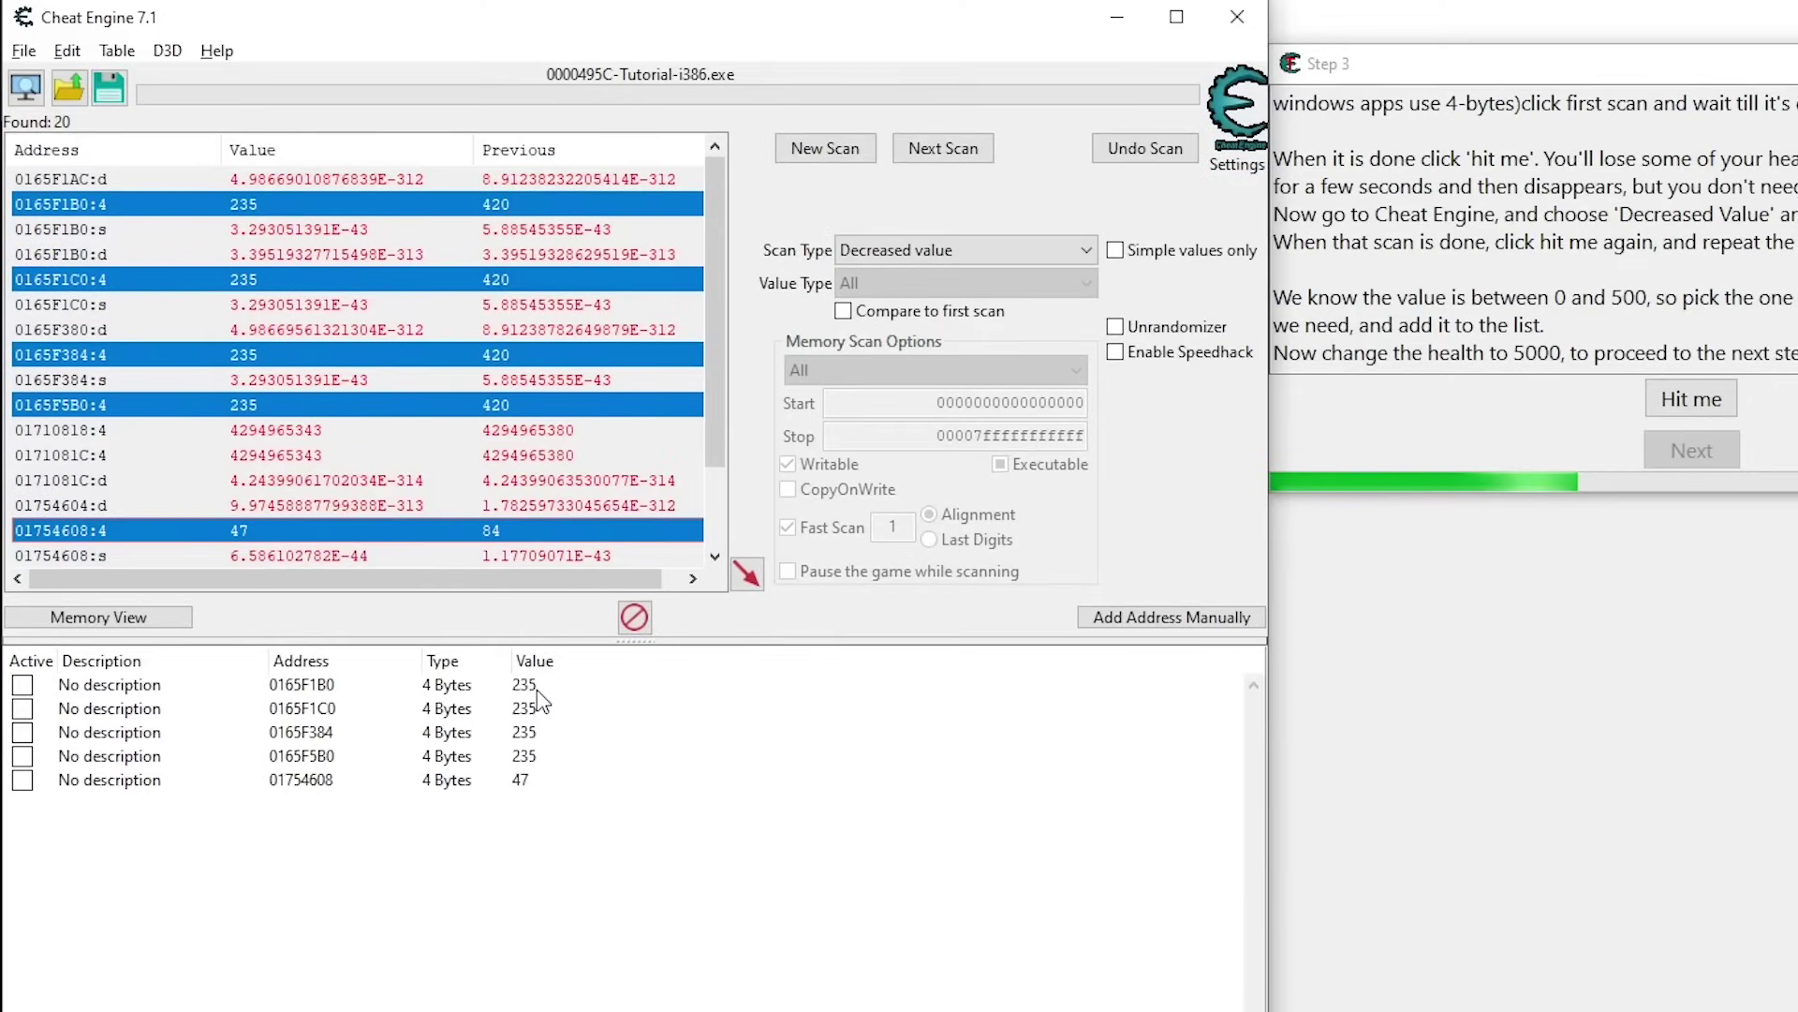
- Try editing the saved addresses, changing the one holding 47 to 100, then take a hit
{"action": "double_click", "coordinate": [539, 689]}
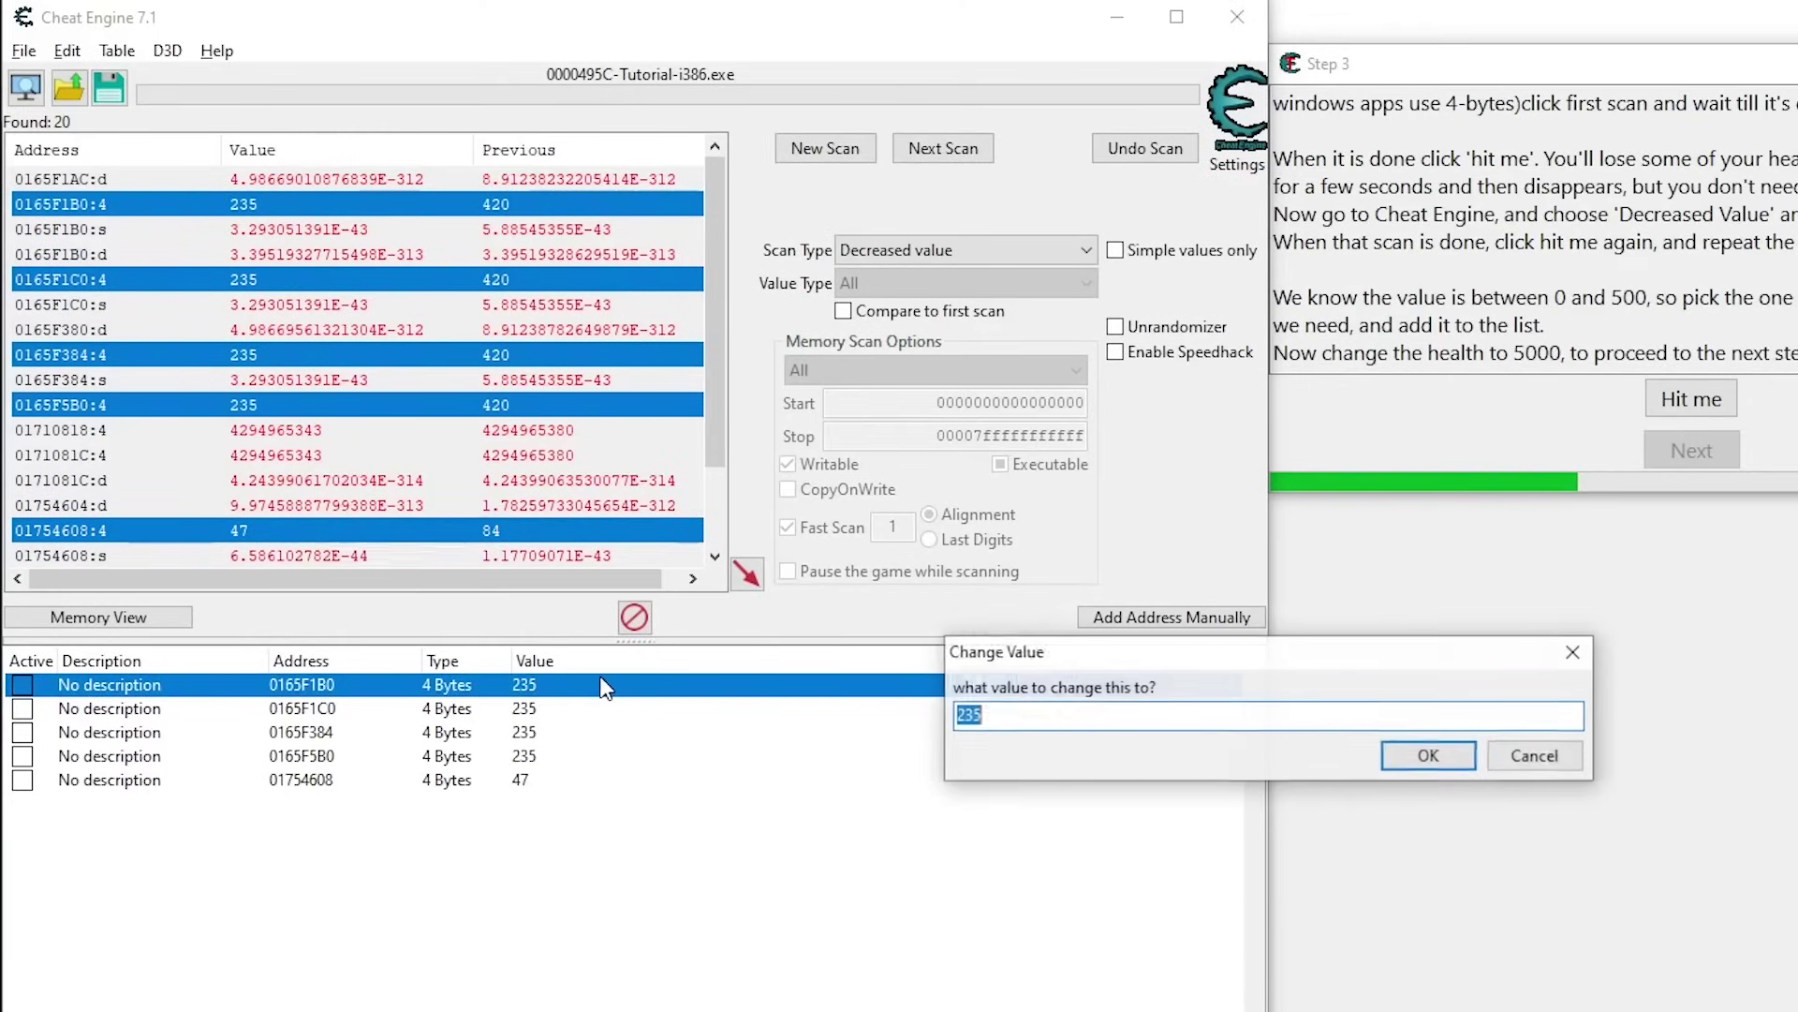
{"action": "type", "text": "5+0"}
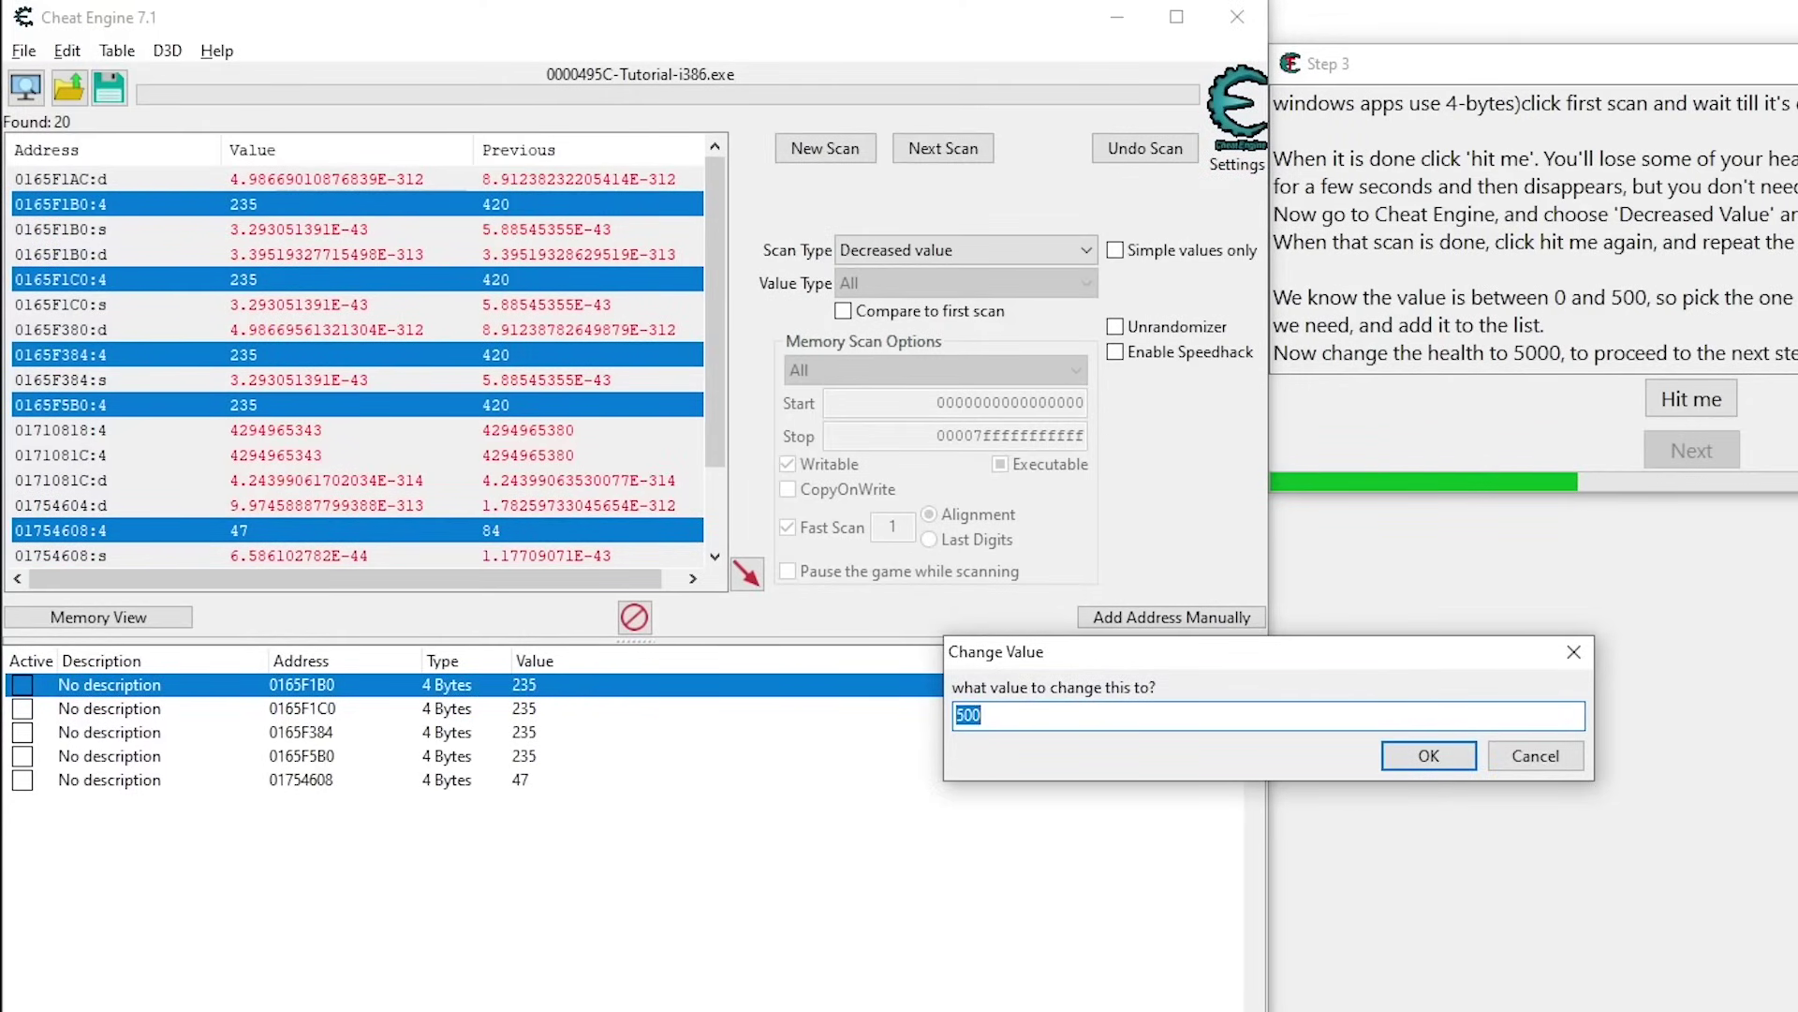
{"action": "key", "text": "Escape"}
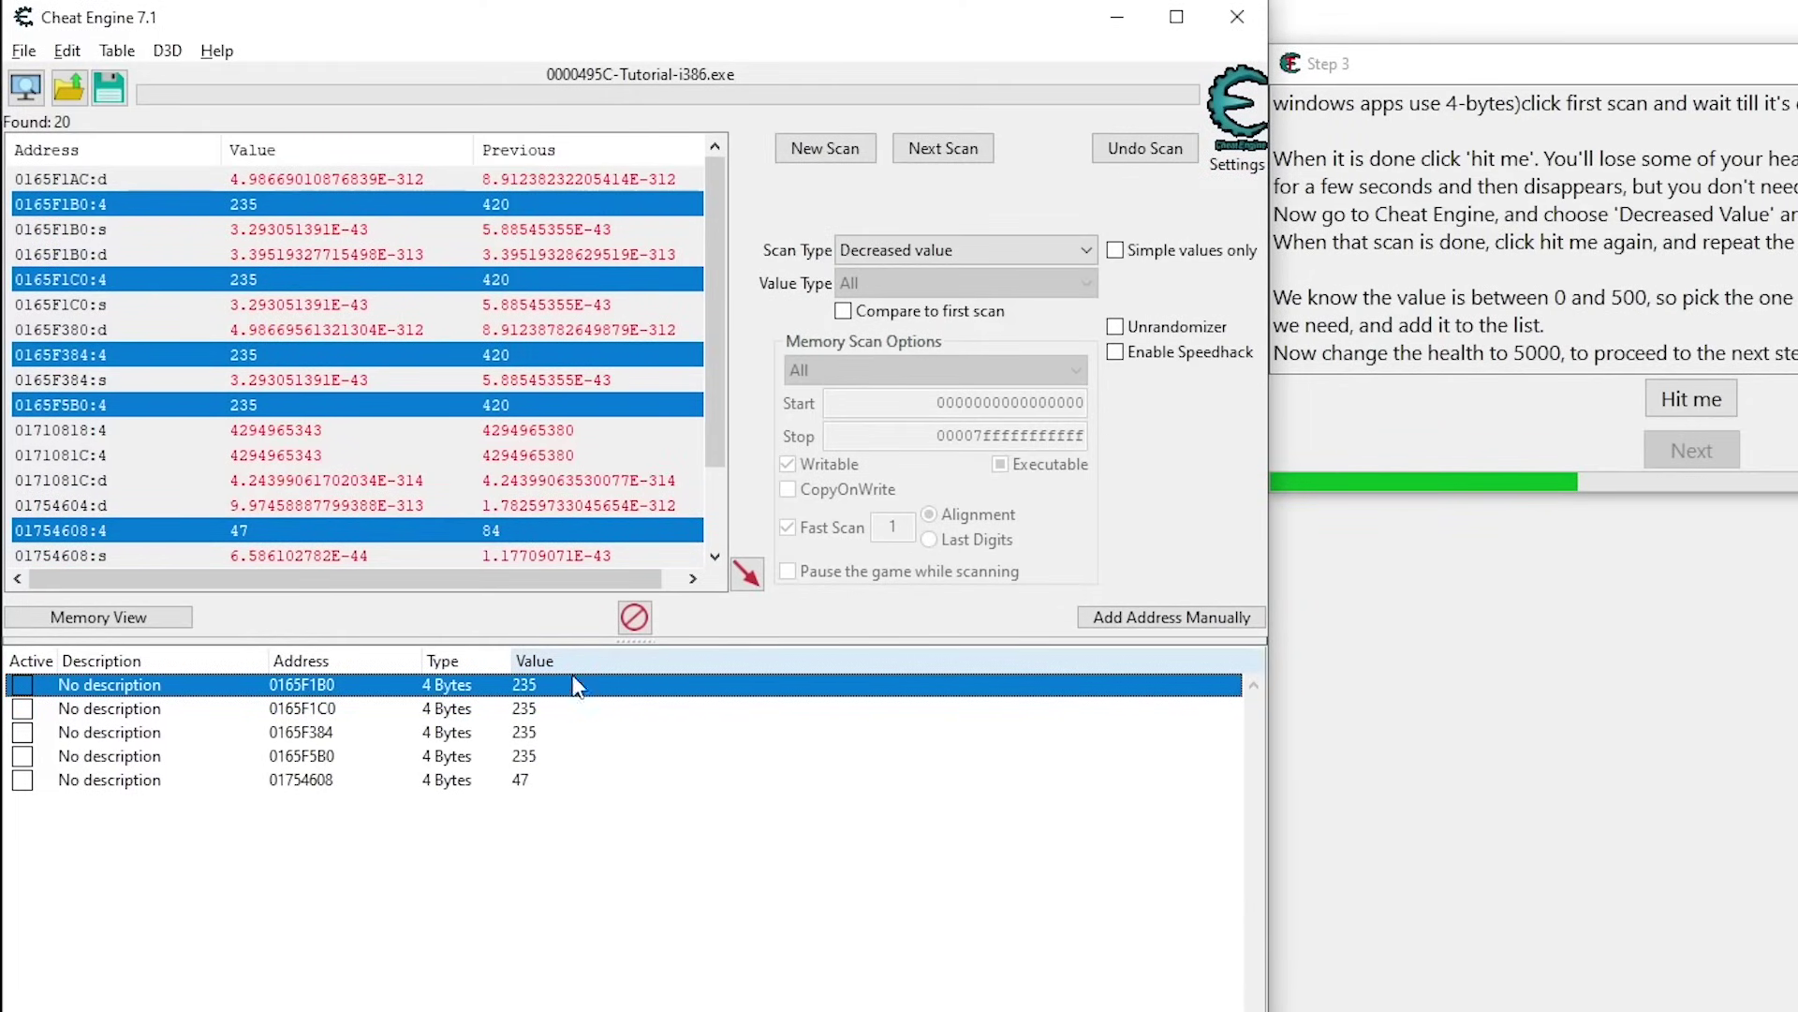
{"action": "left_click", "coordinate": [531, 787]}
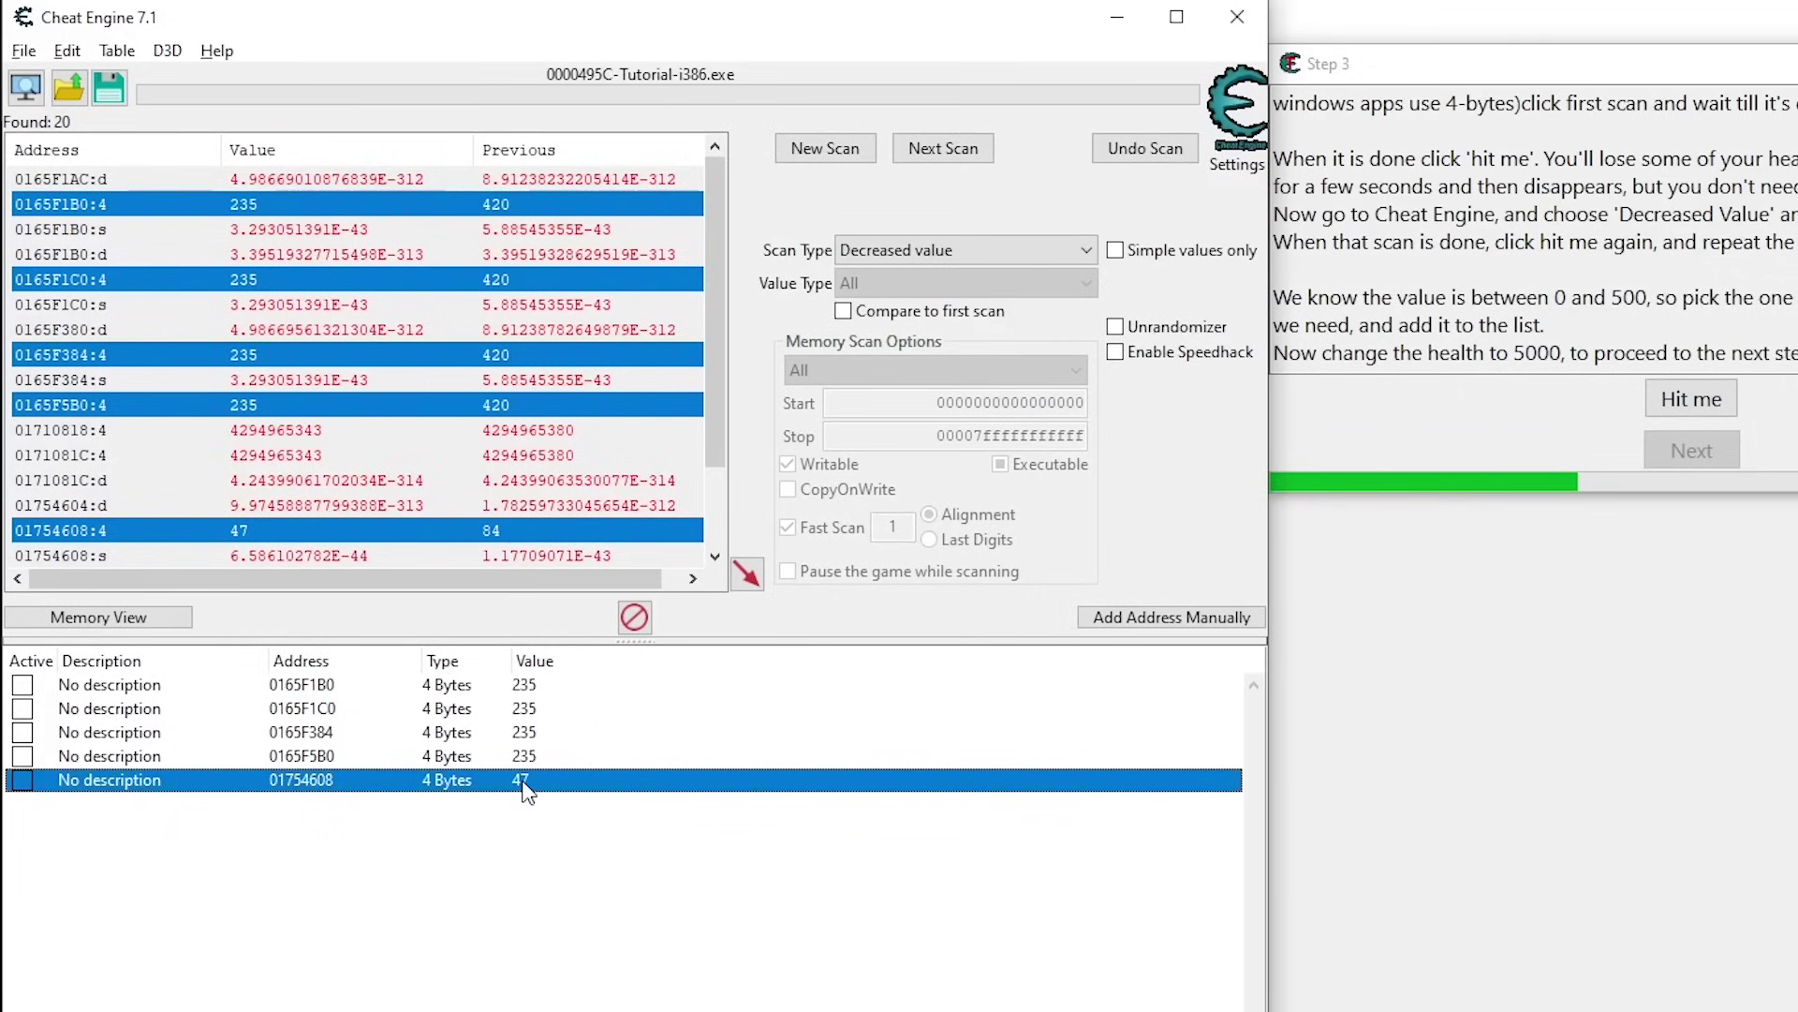
{"action": "double_click", "coordinate": [524, 783]}
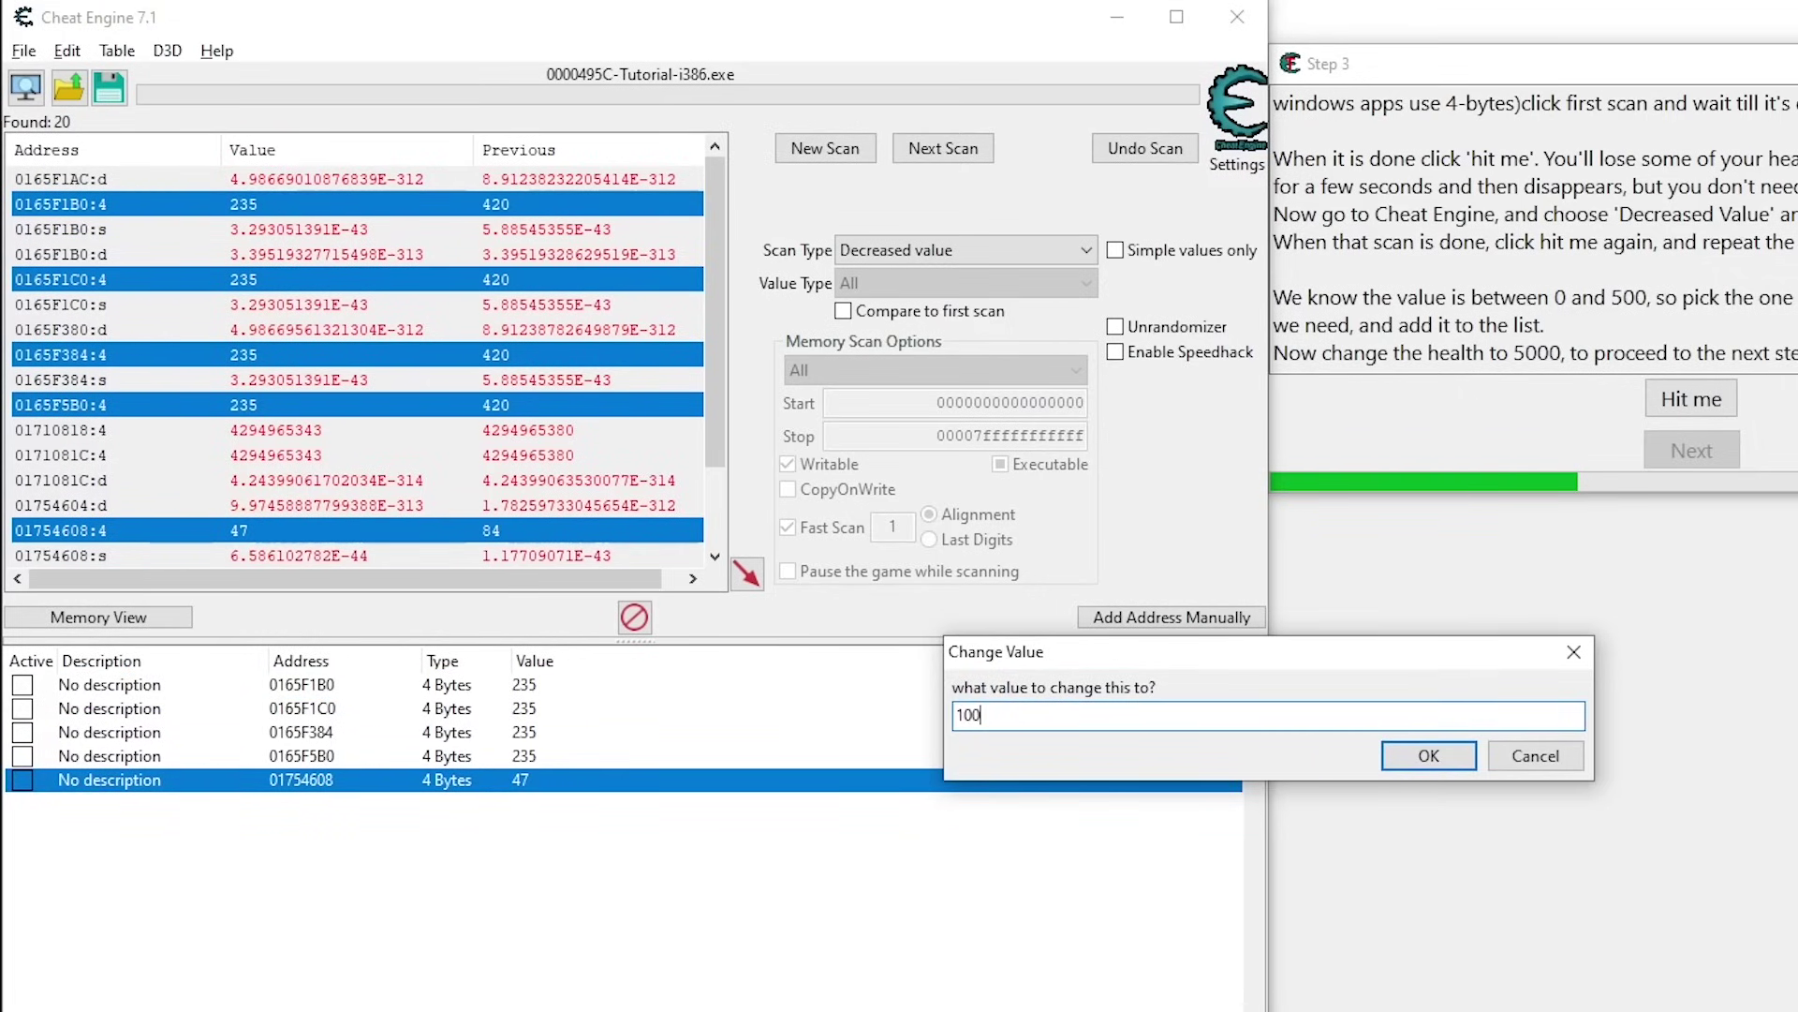
{"action": "key", "text": "Return"}
{"action": "left_click", "coordinate": [1700, 390]}
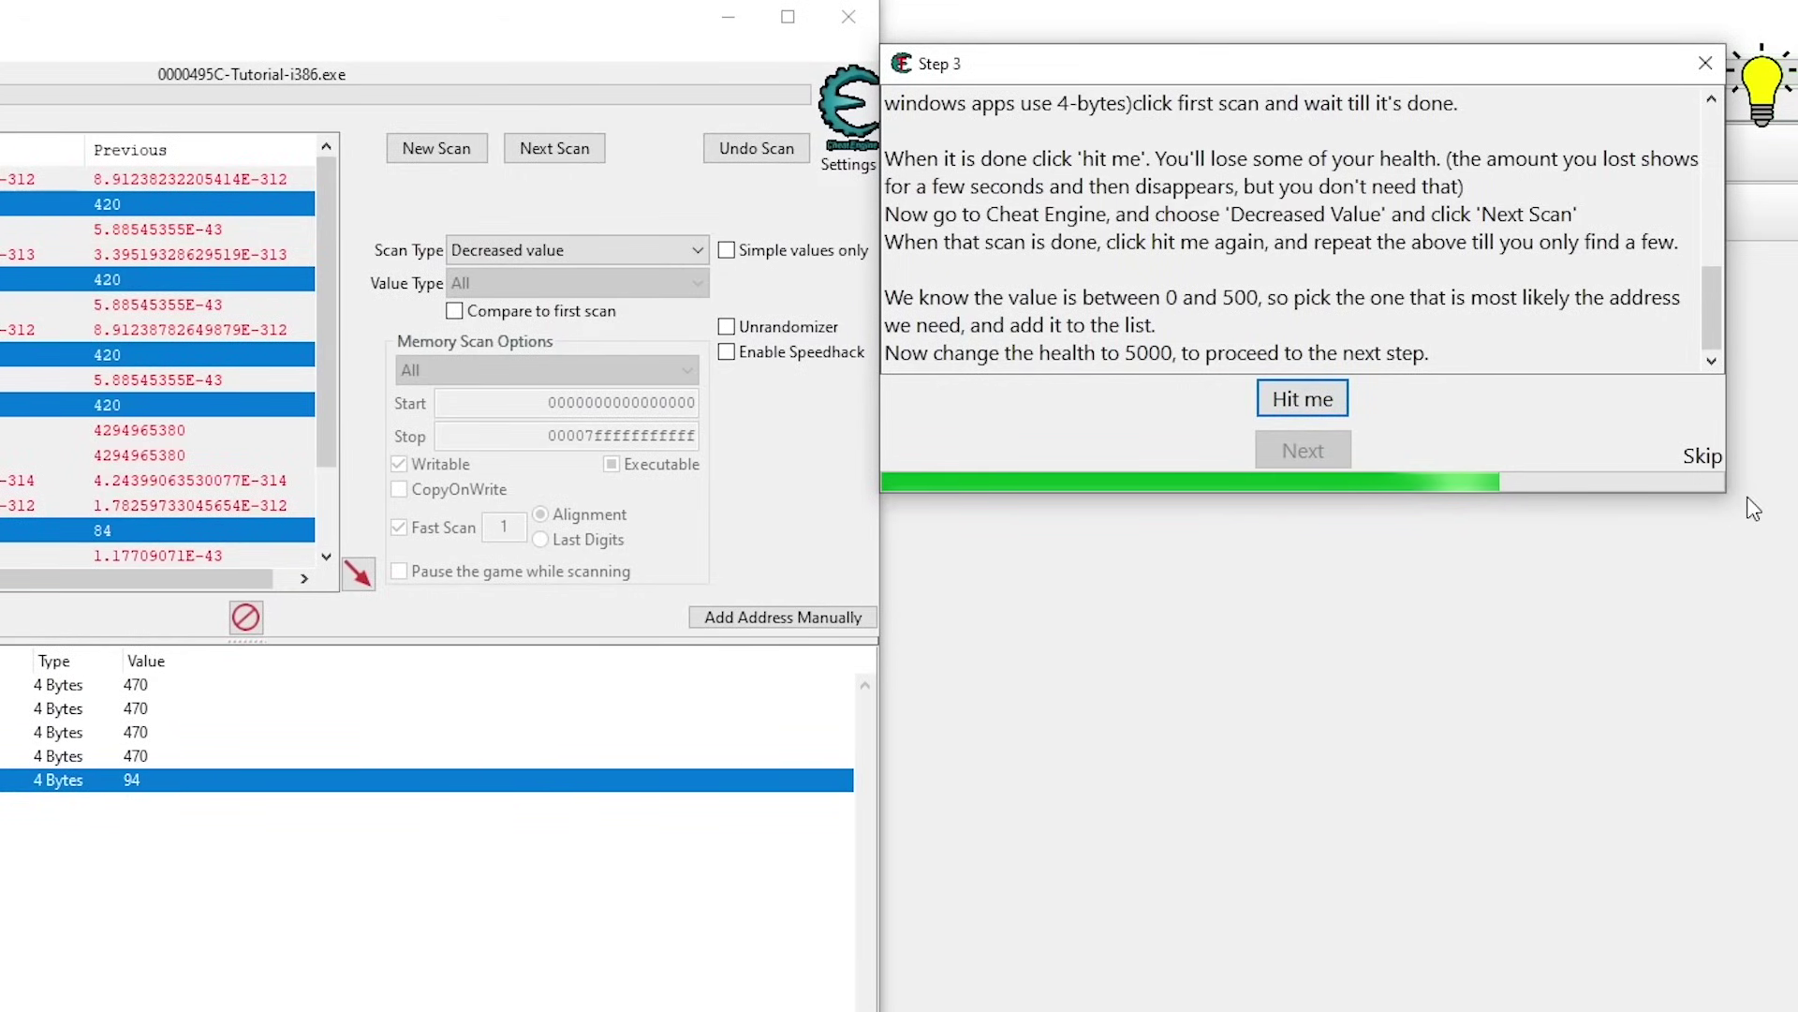
- Set the tracked address to 25 and take a hit to check it
{"action": "double_click", "coordinate": [149, 782]}
{"action": "type", "text": "25"}
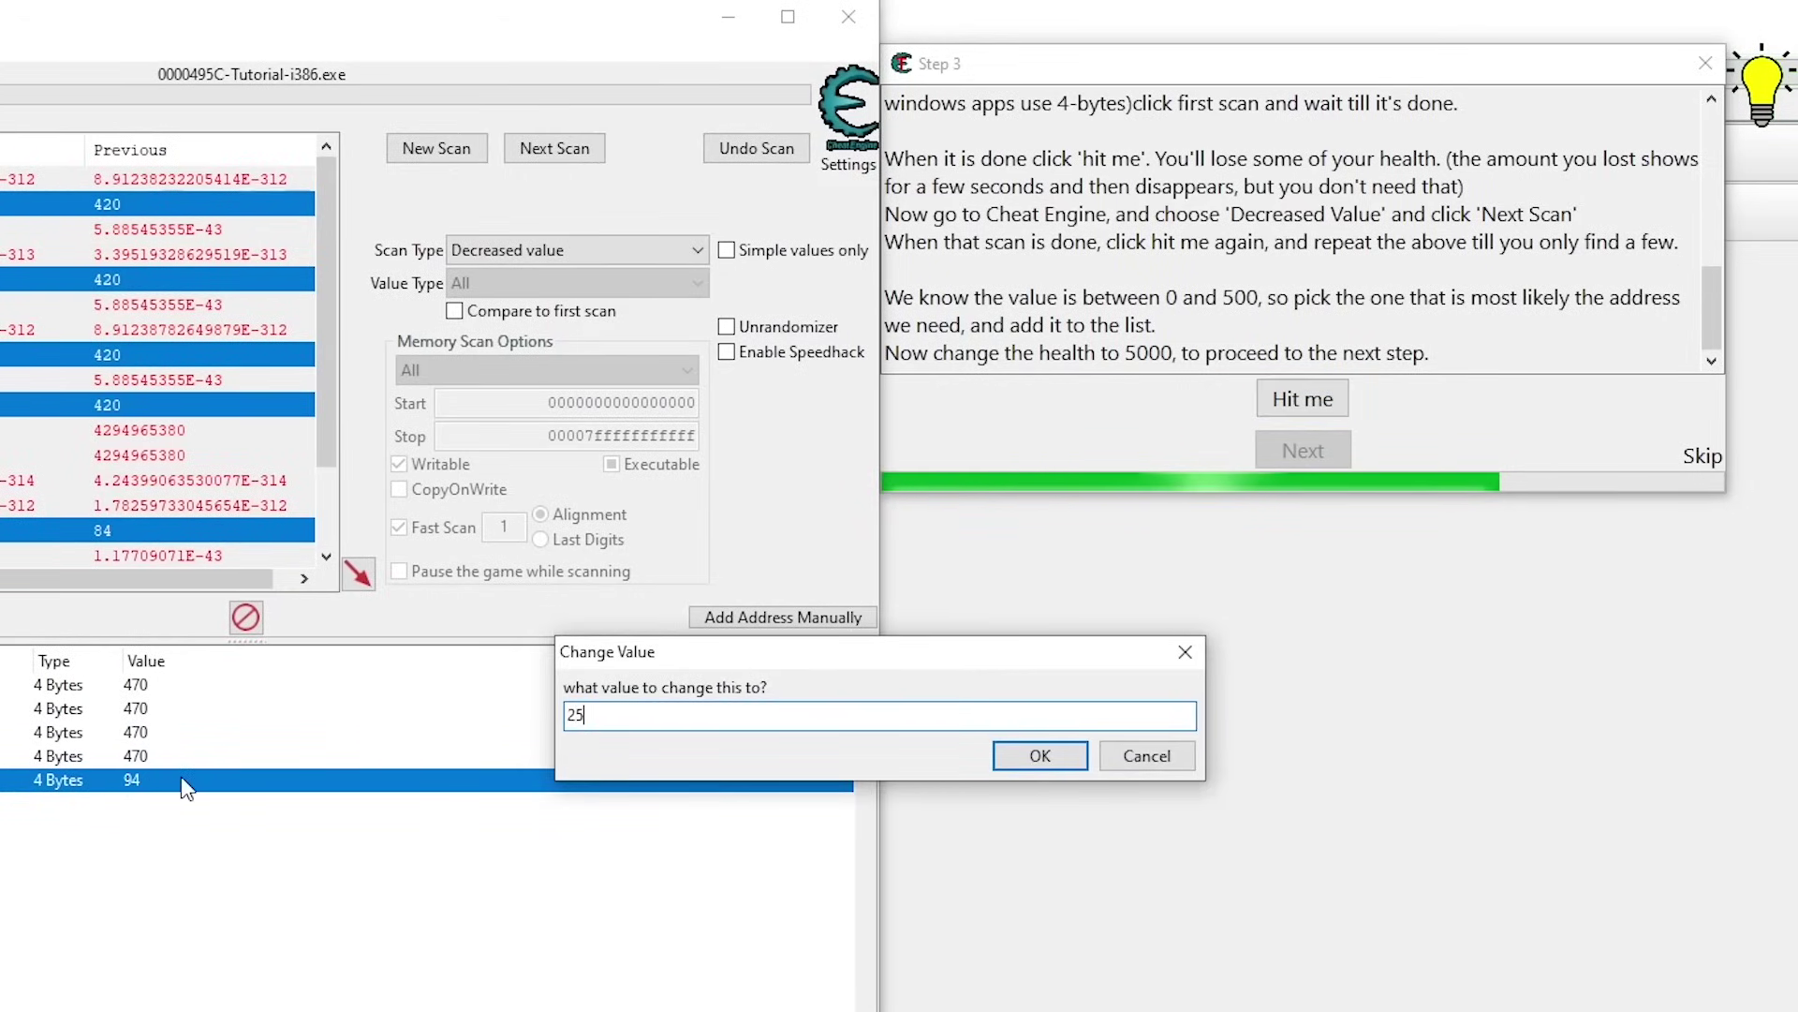
{"action": "key", "text": "Return"}
{"action": "left_click", "coordinate": [1301, 401]}
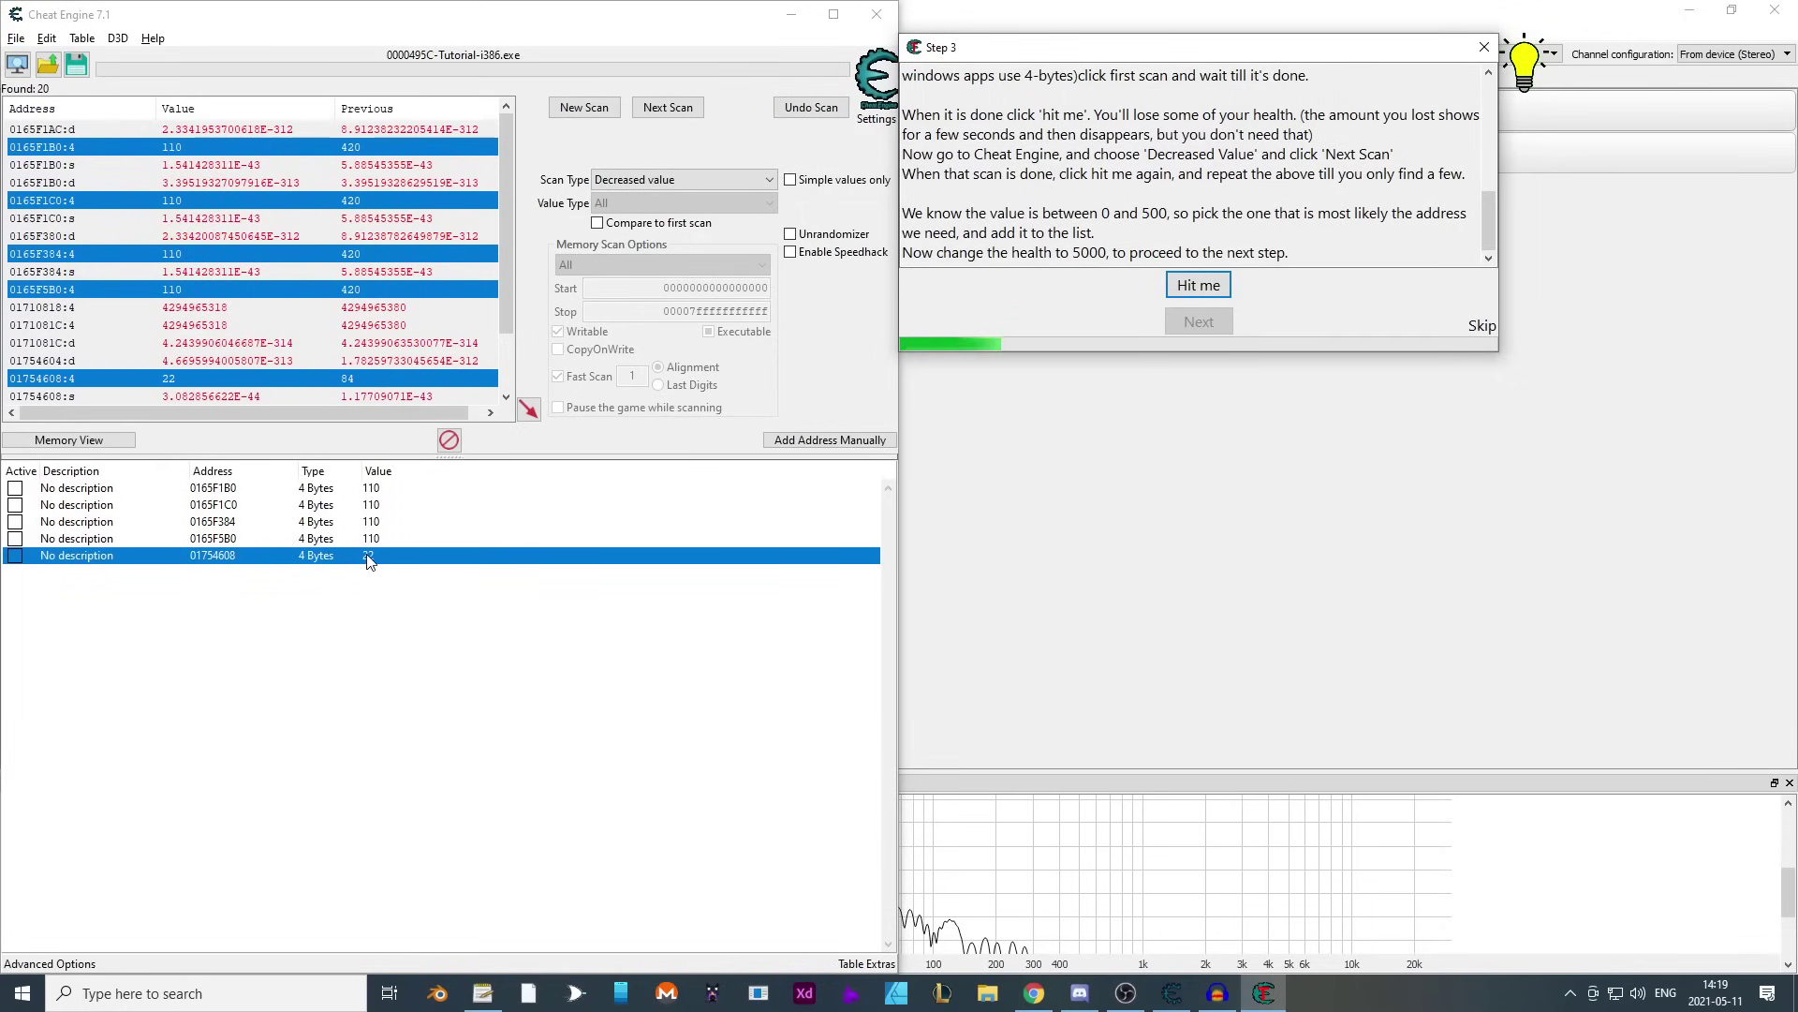
- Set health address 01754608 to 5000 and take a hit to test it
{"action": "double_click", "coordinate": [368, 557]}
{"action": "type", "text": "5000"}
{"action": "key", "text": "Return"}
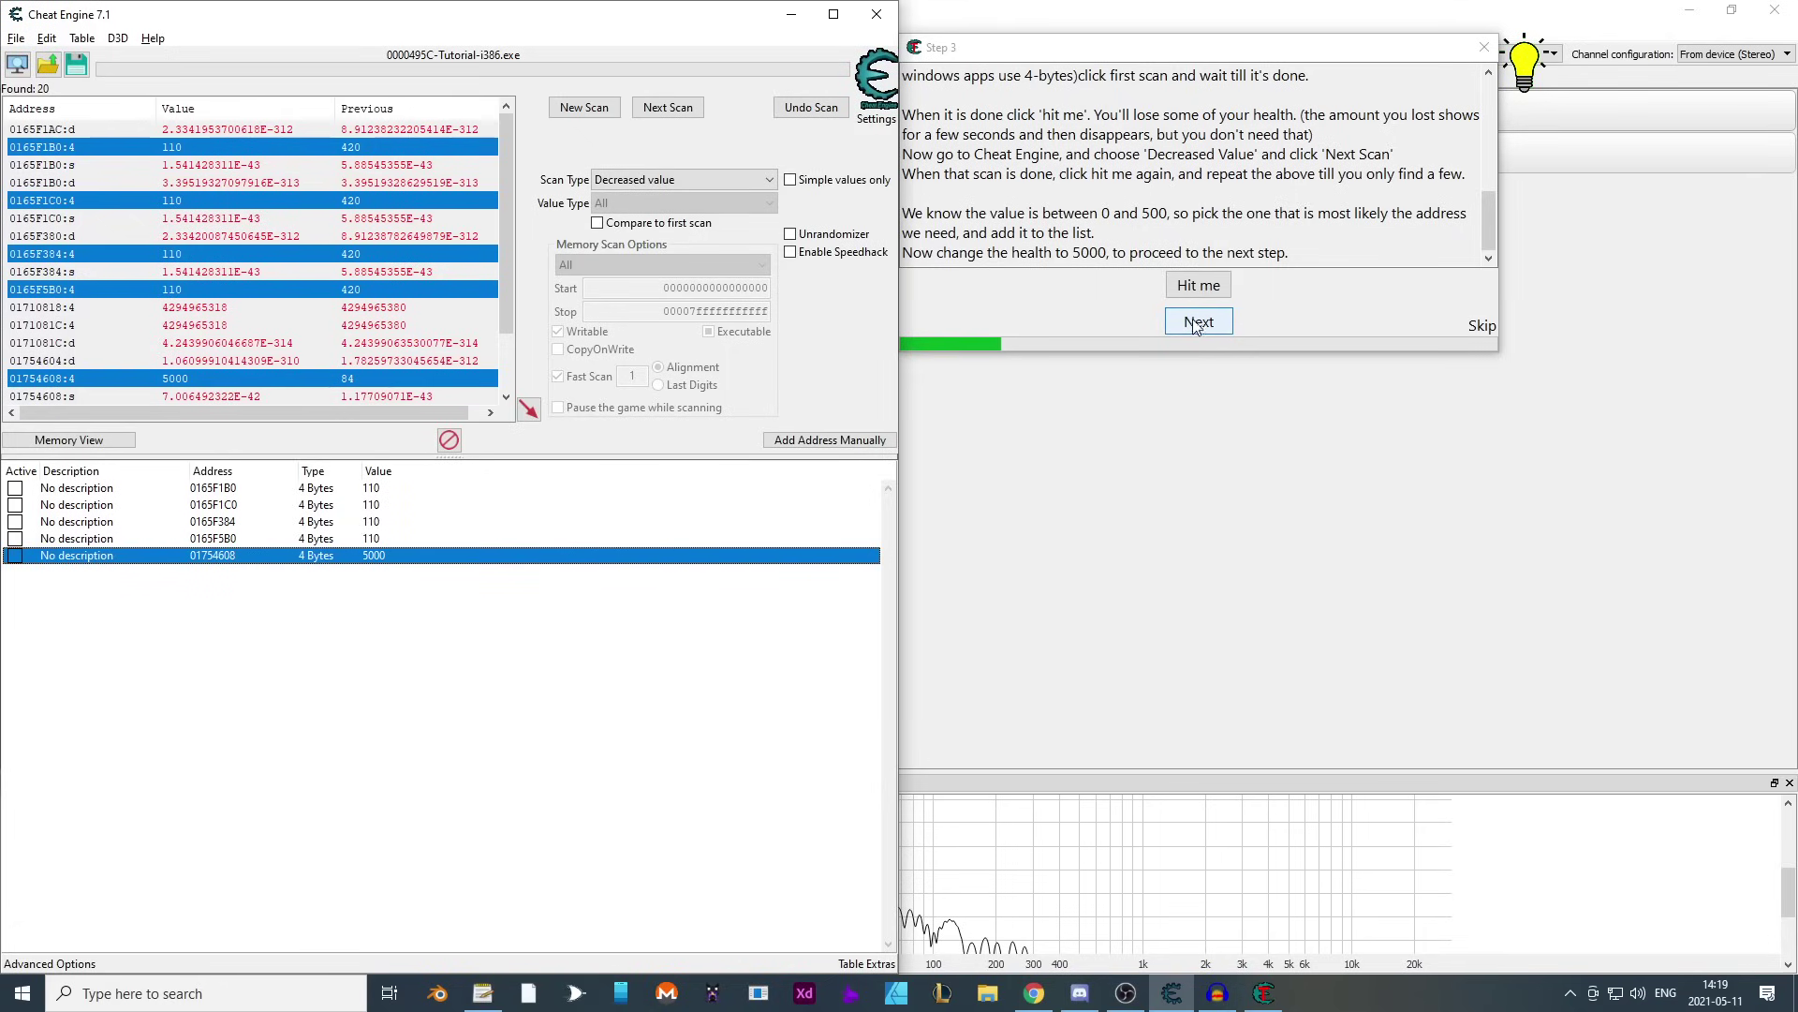
{"action": "left_click", "coordinate": [1208, 290]}
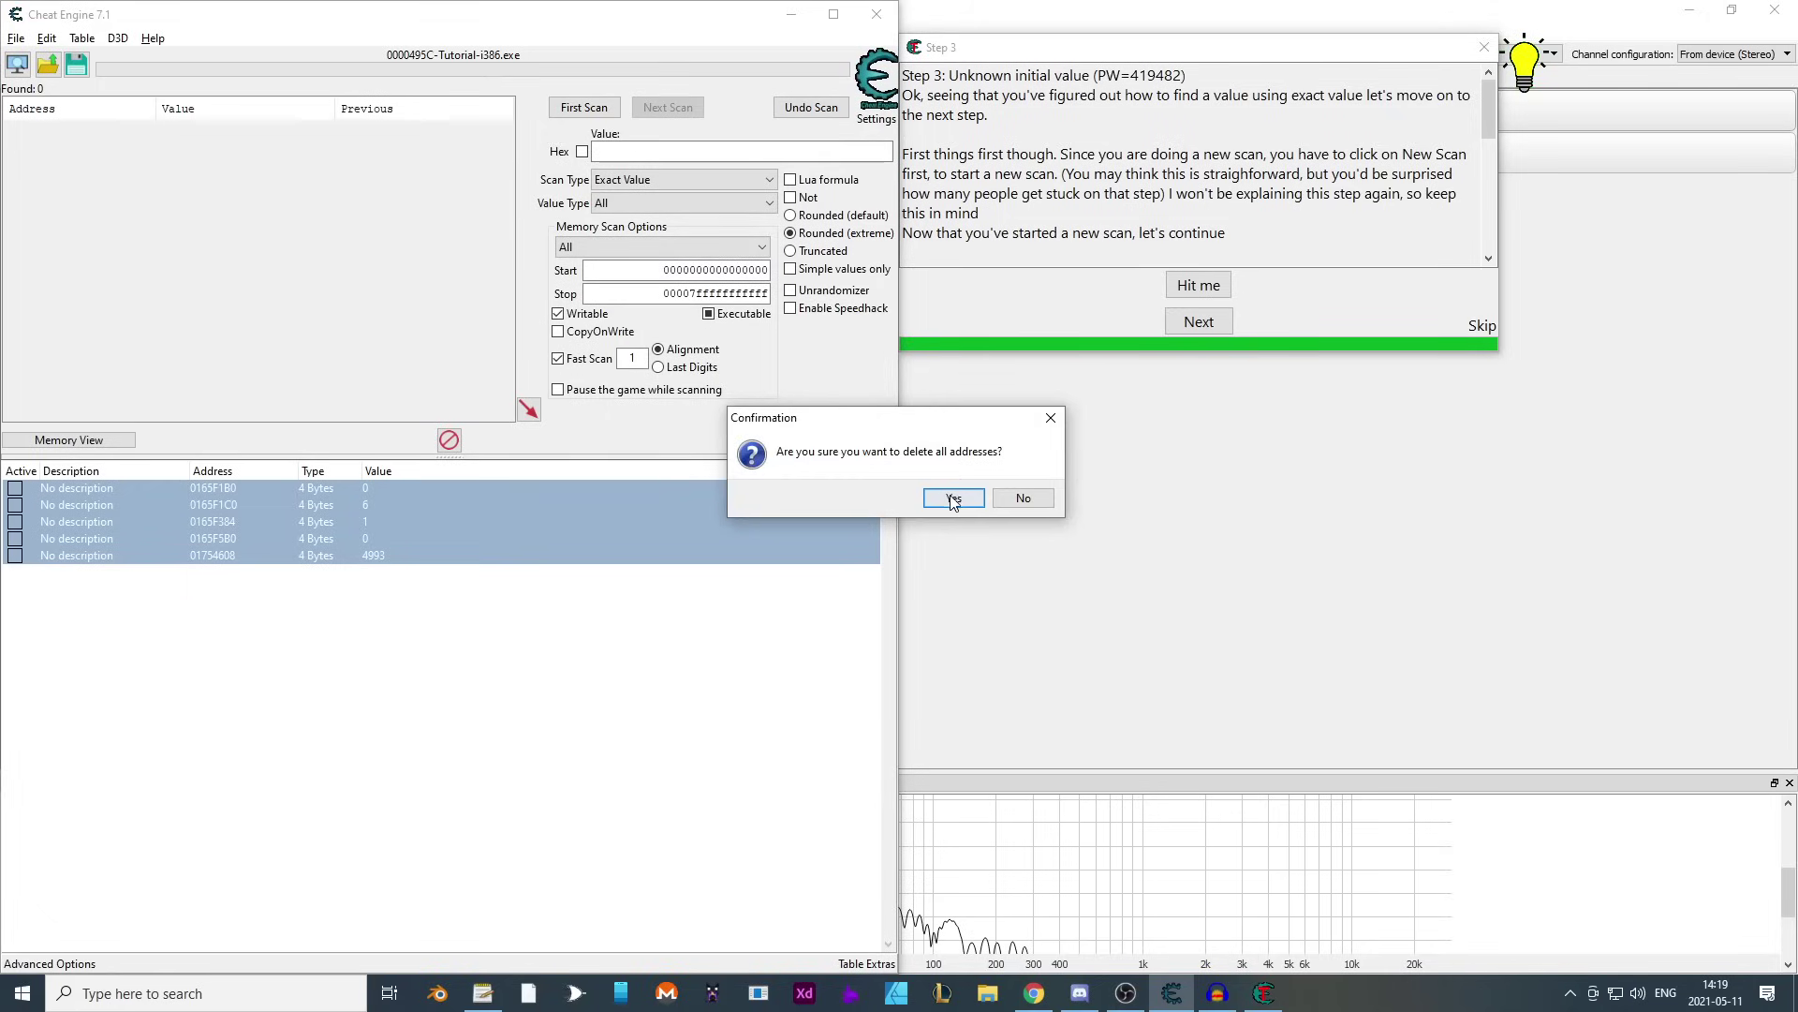
- Delete all saved addresses, run an Unknown initial value first scan, then take a hit
{"action": "left_click", "coordinate": [955, 499]}
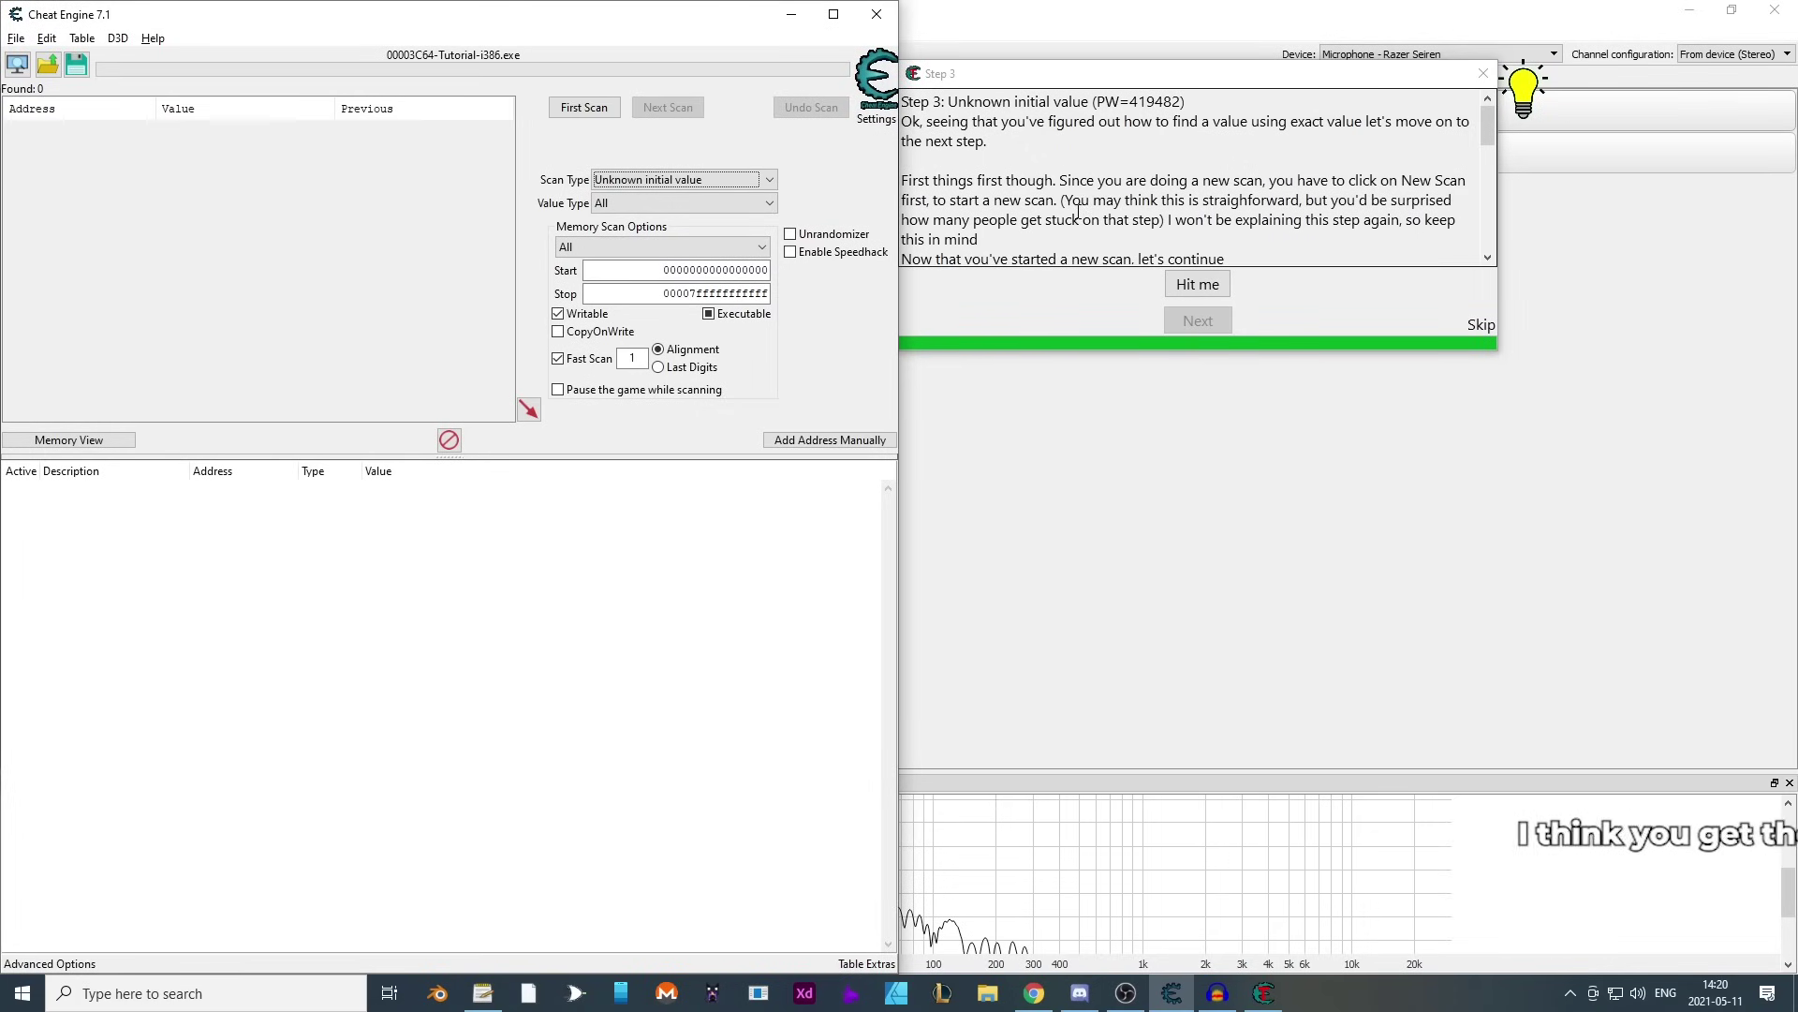
{"action": "left_click", "coordinate": [601, 109]}
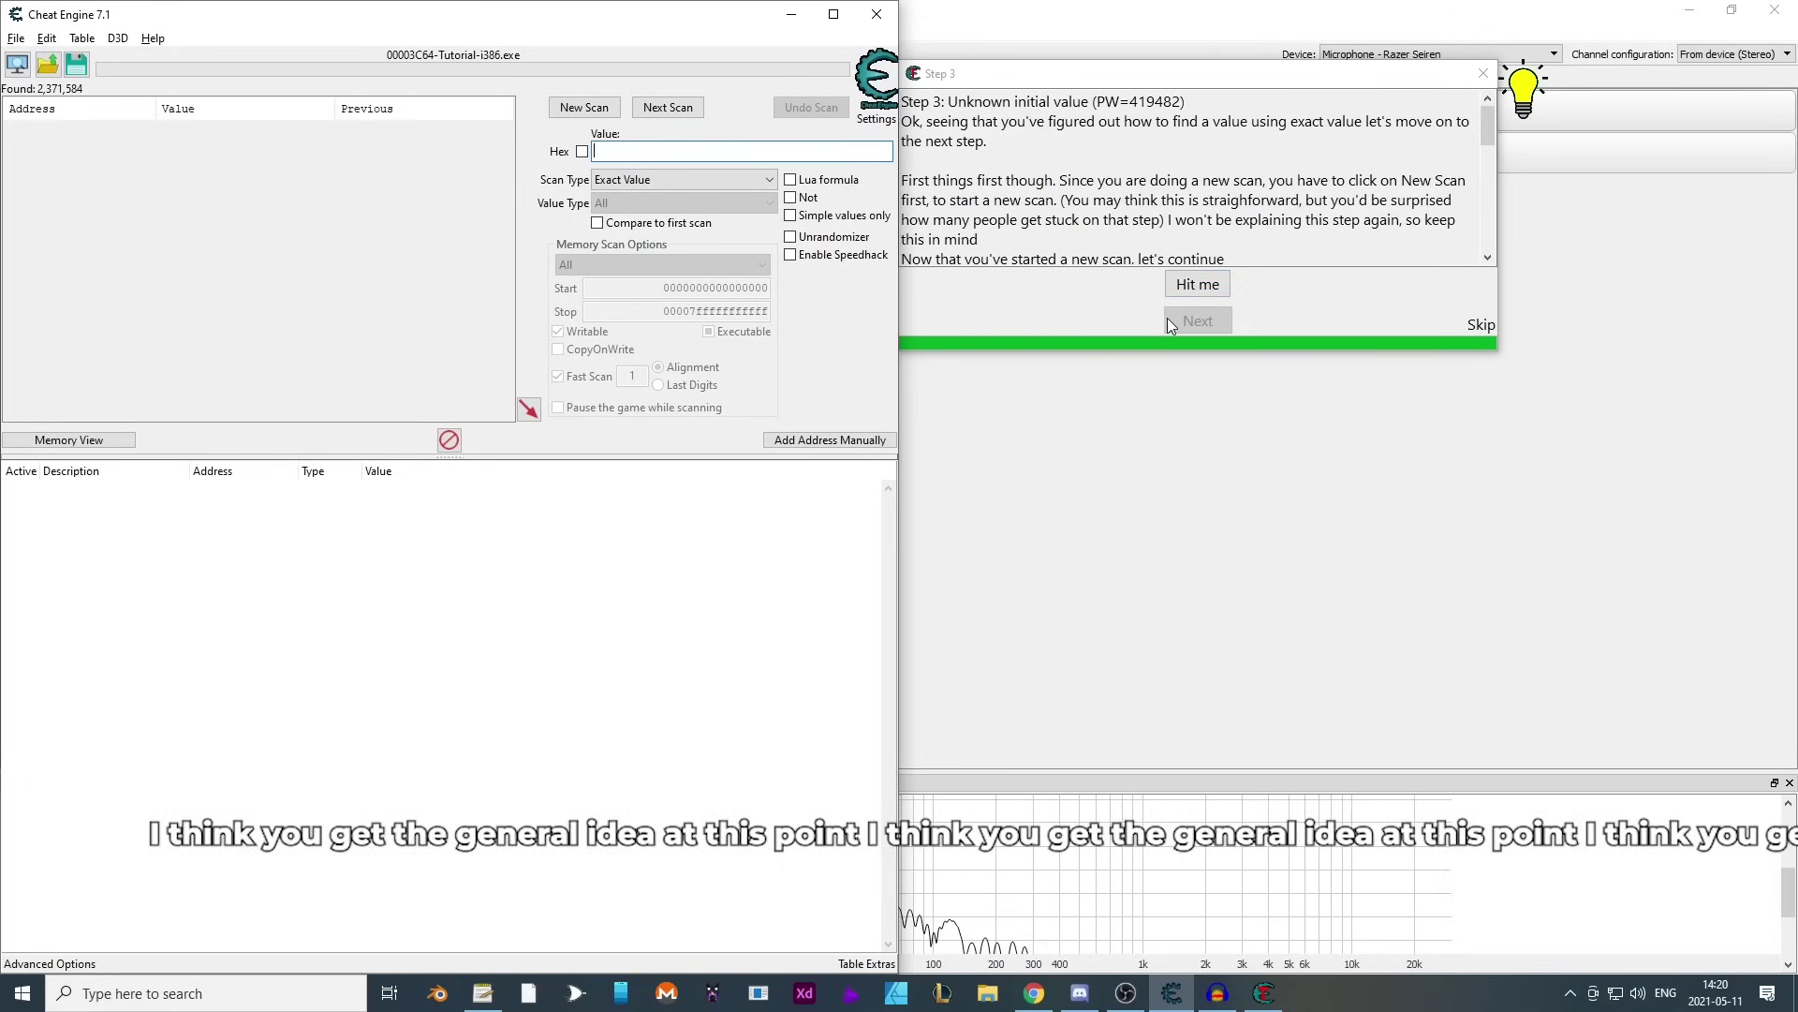
{"action": "left_click", "coordinate": [1206, 290]}
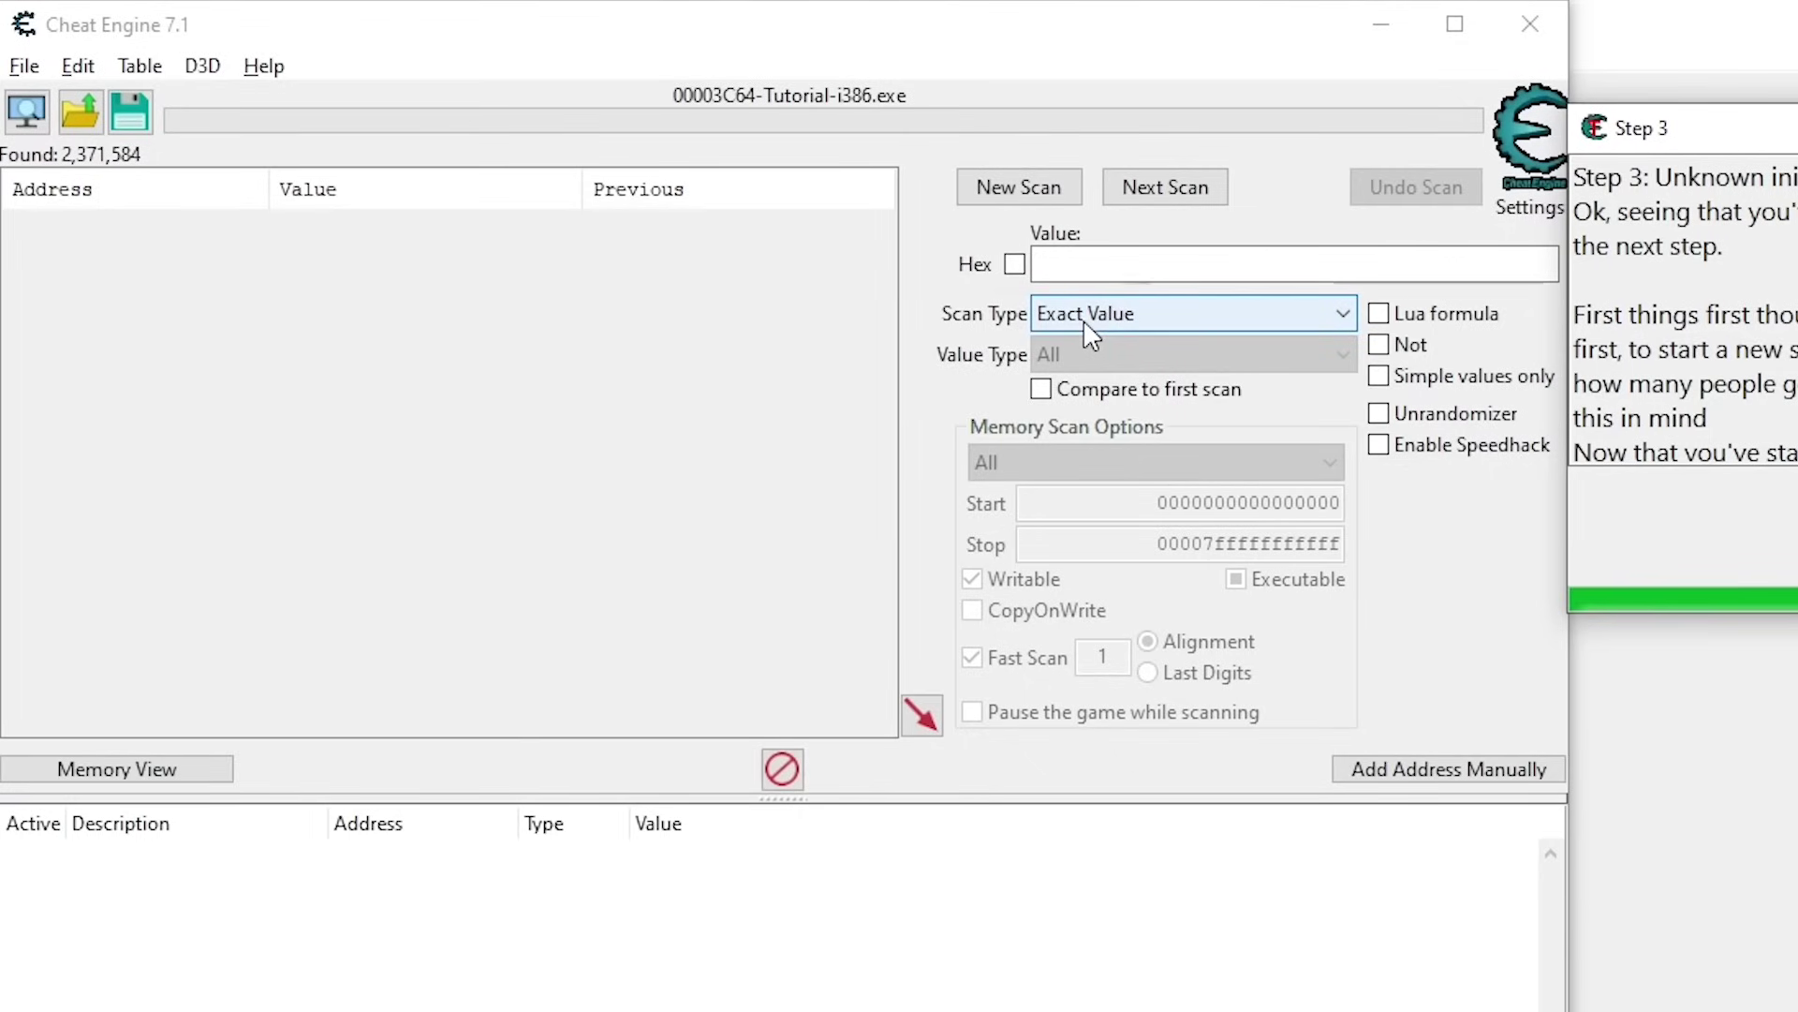
- Run a 'Decreased value by' 1 next scan, narrowing results to 373 addresses
{"action": "left_click", "coordinate": [620, 183]}
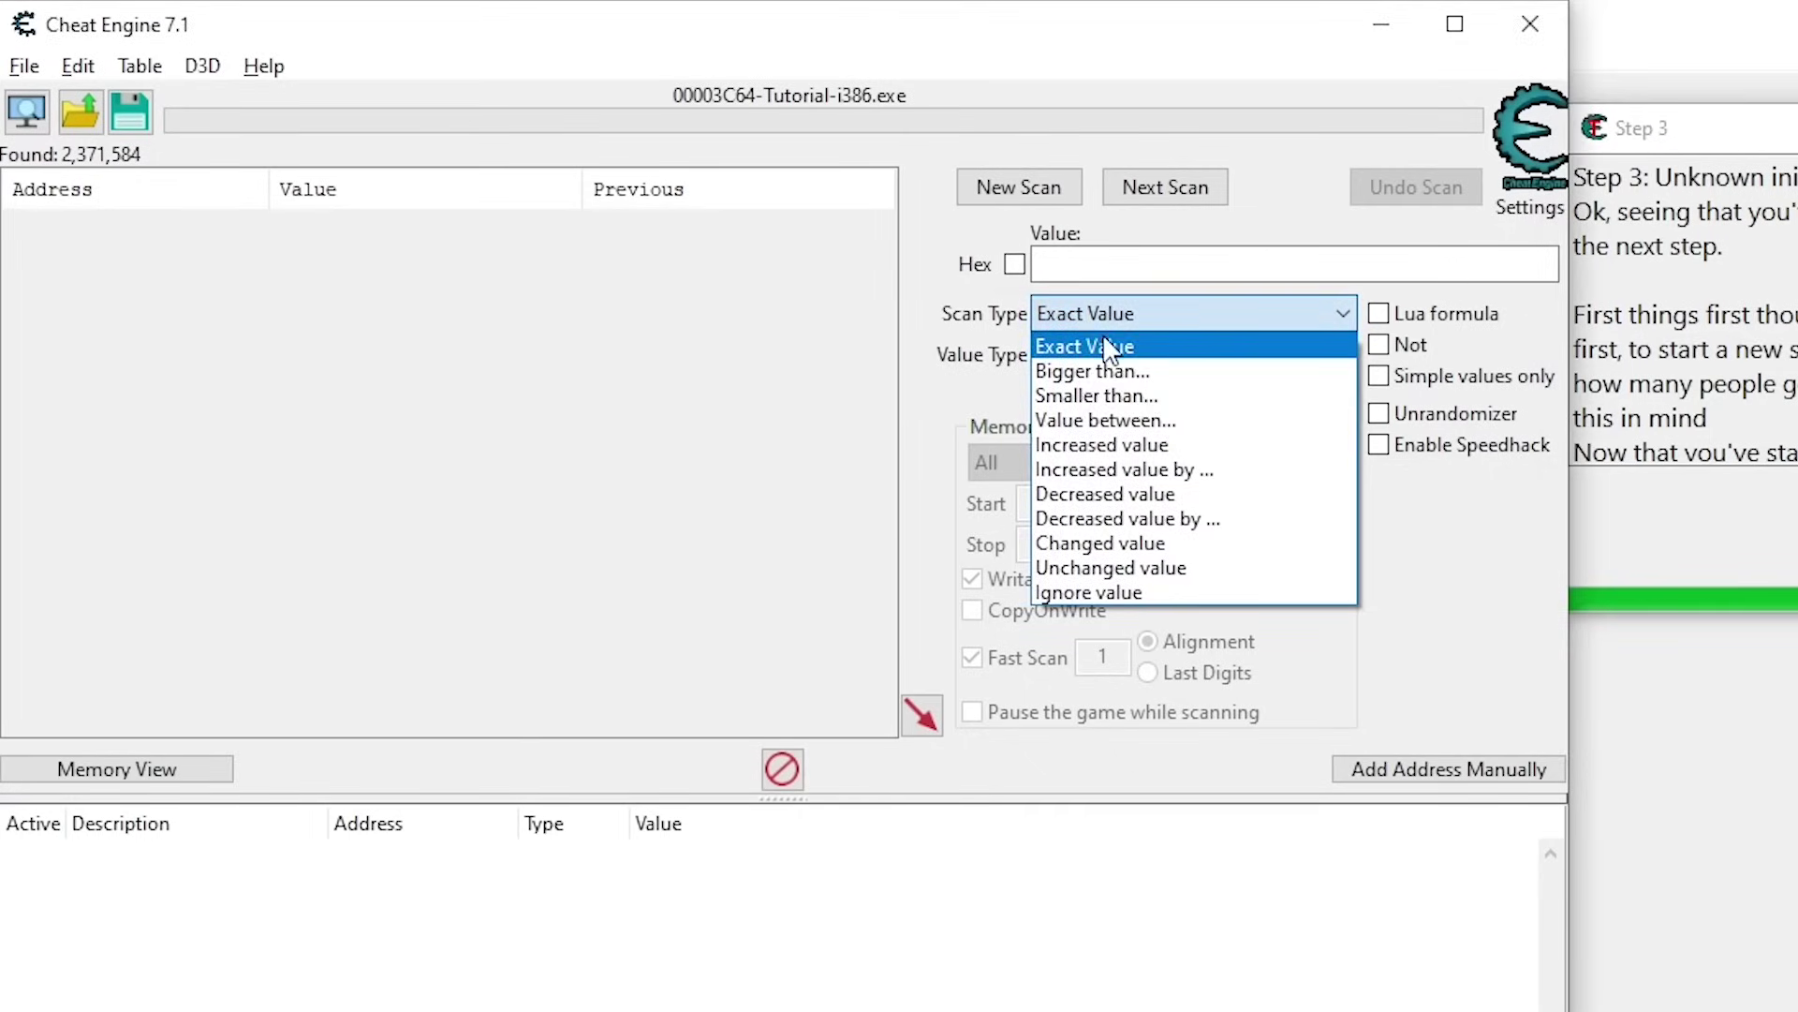
{"action": "left_click", "coordinate": [1197, 518]}
{"action": "left_click", "coordinate": [1127, 268]}
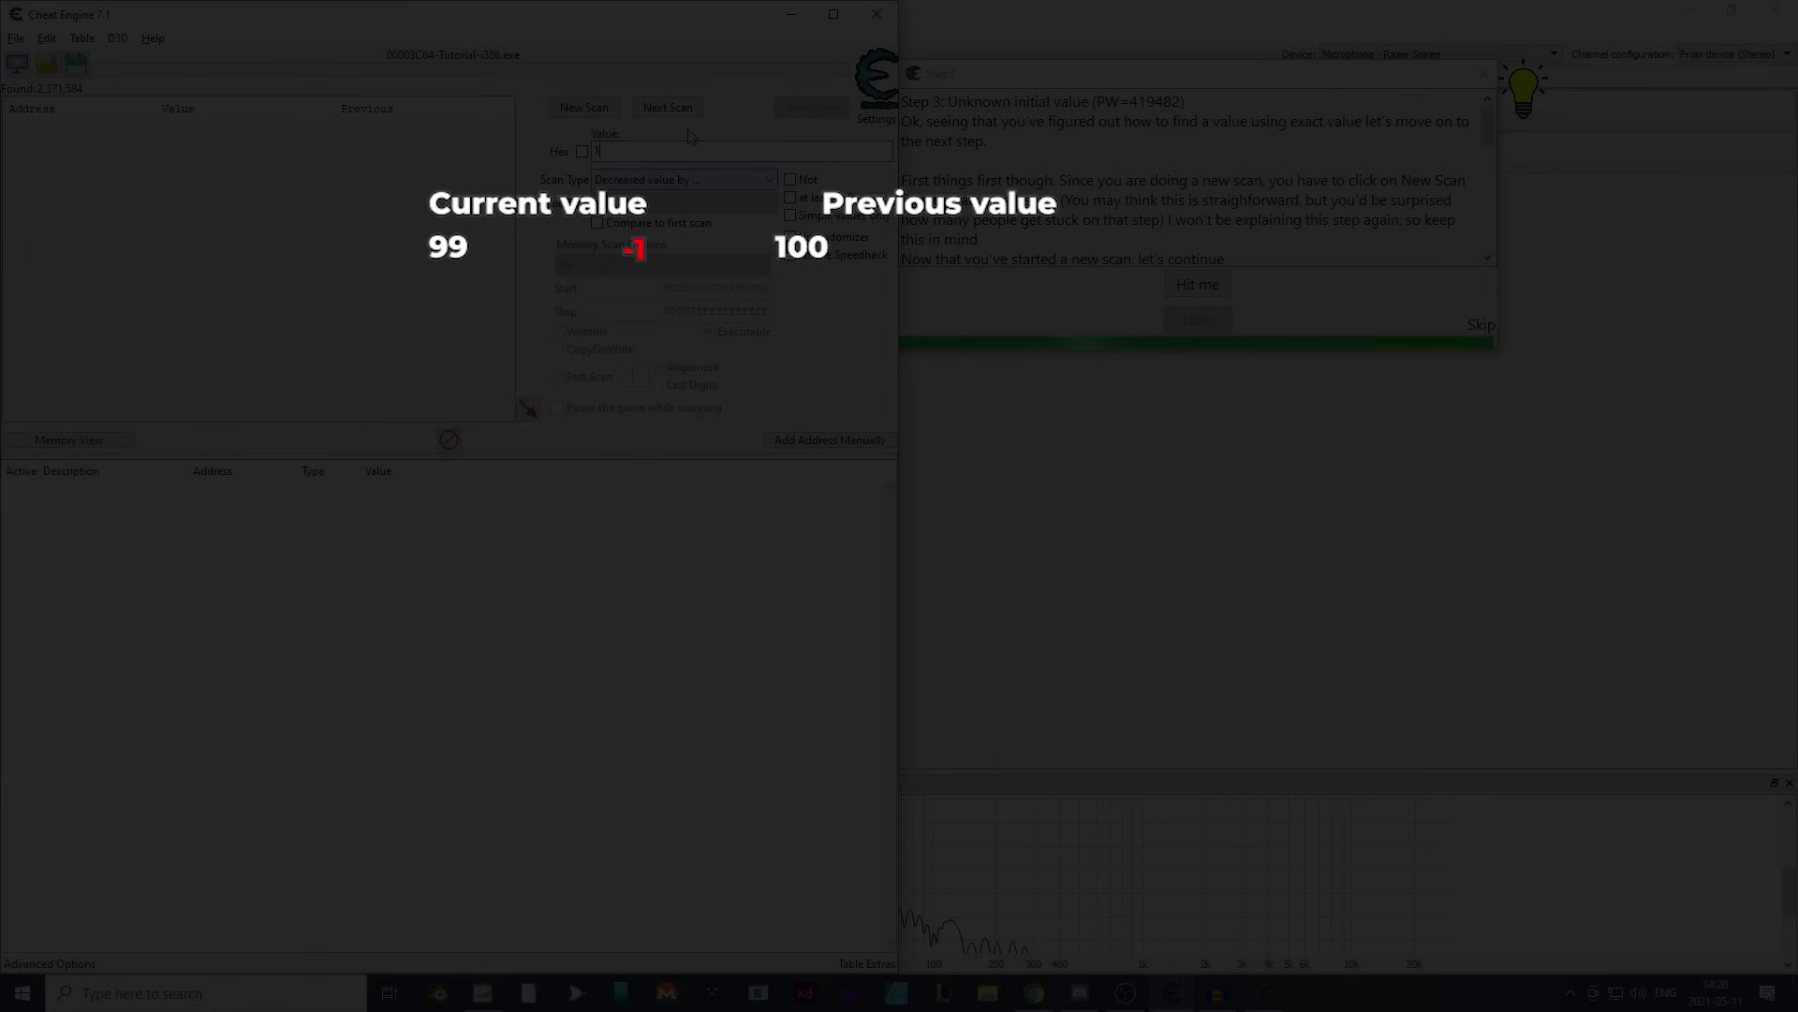
{"action": "left_click", "coordinate": [668, 107]}
{"action": "scroll", "coordinate": [328, 169], "scroll_direction": "up", "scroll_amount": 3}
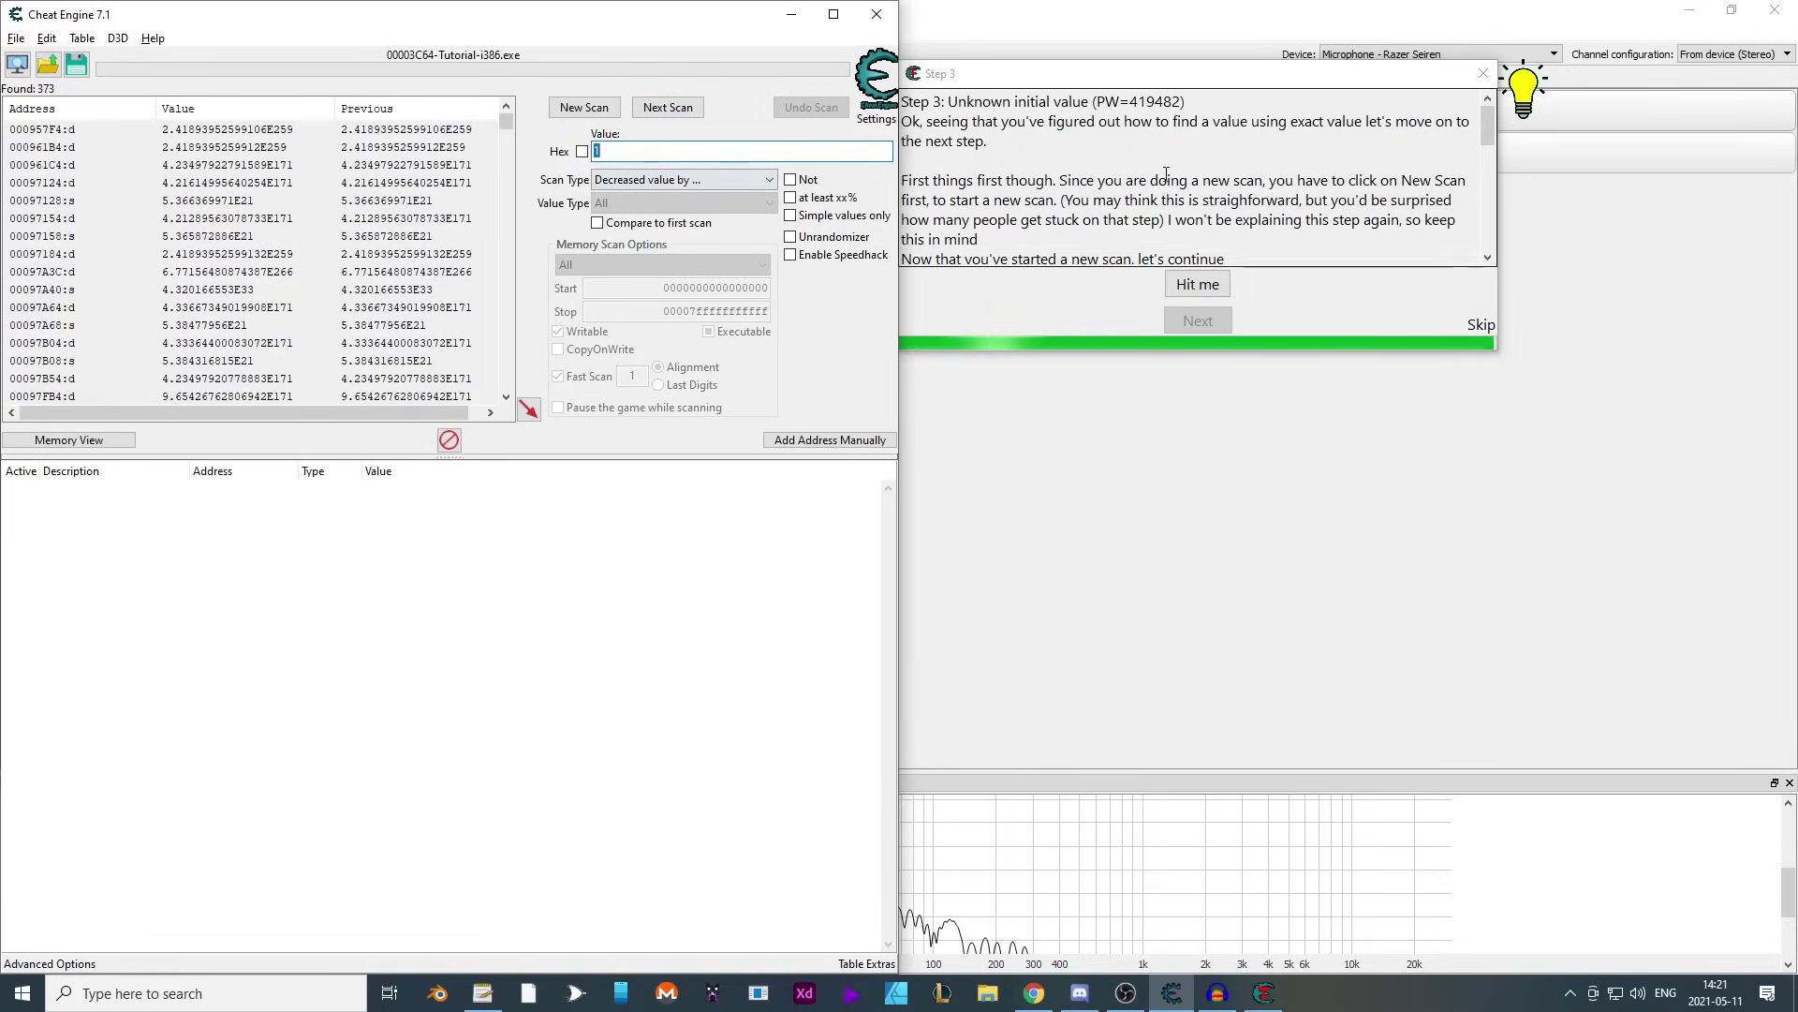
- After each hit, rescan for values decreased by 7, then by 9
{"action": "left_click", "coordinate": [1198, 284]}
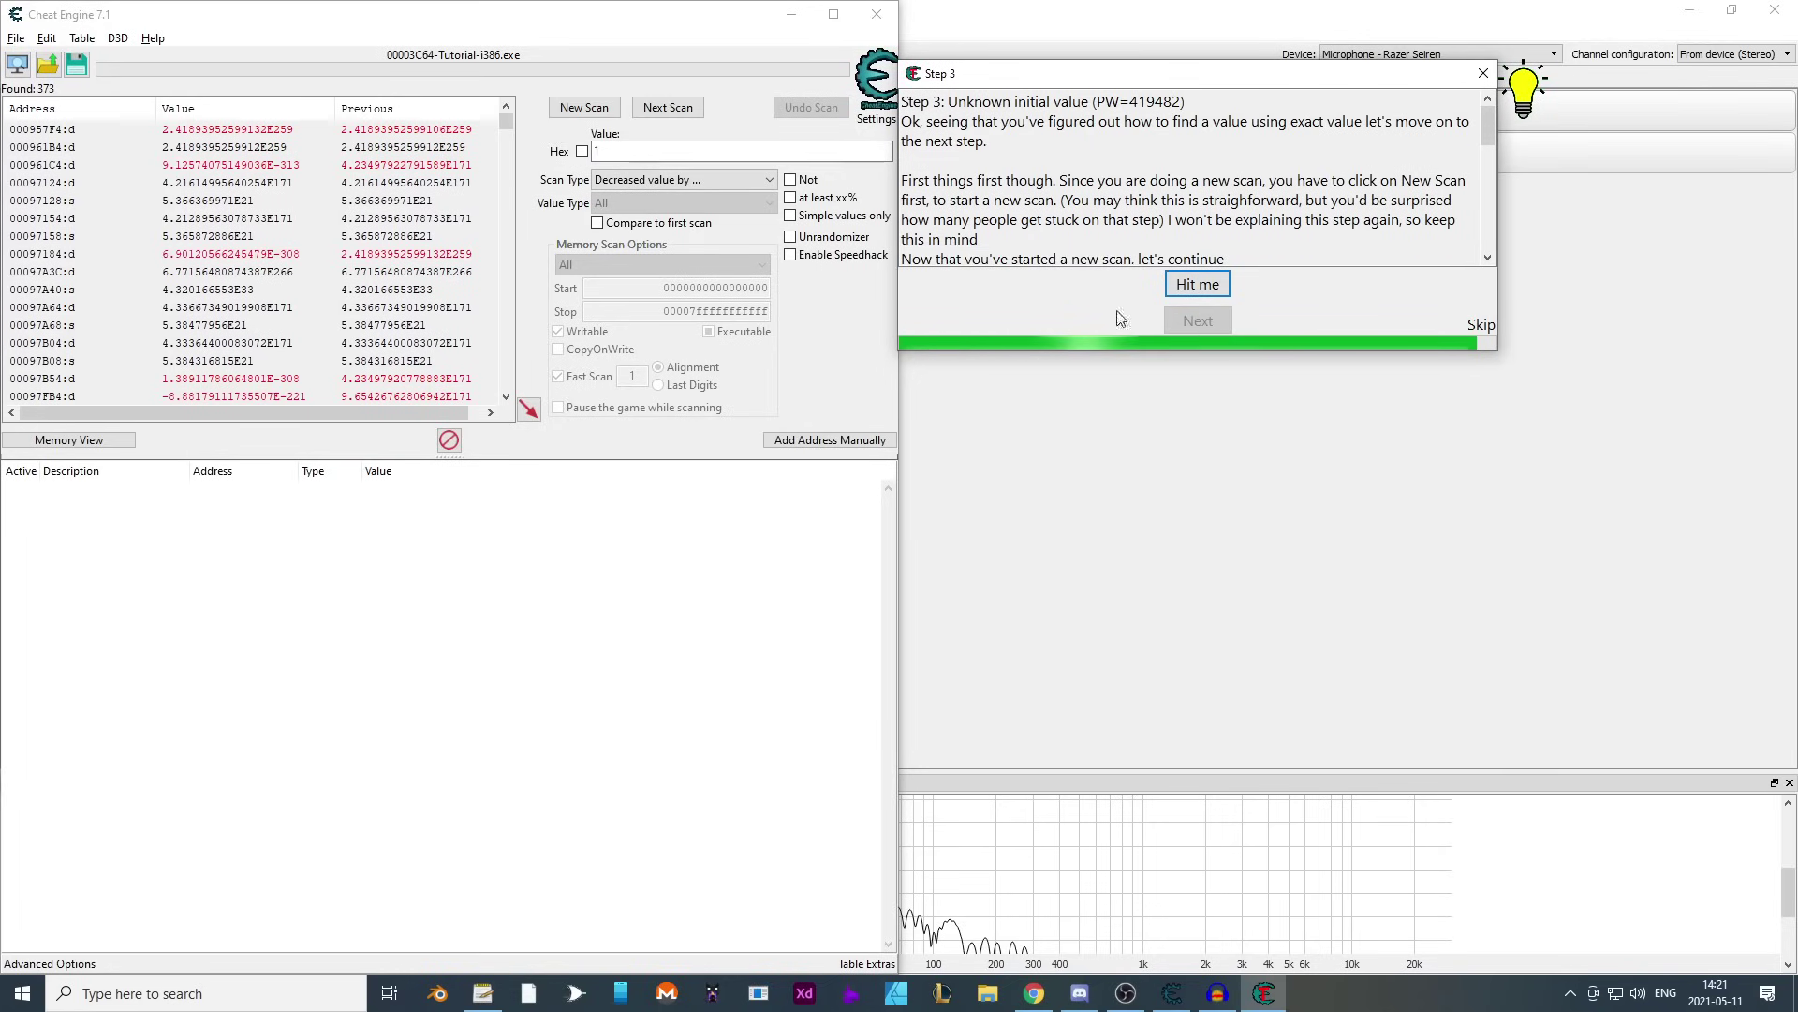
{"action": "left_click", "coordinate": [614, 161]}
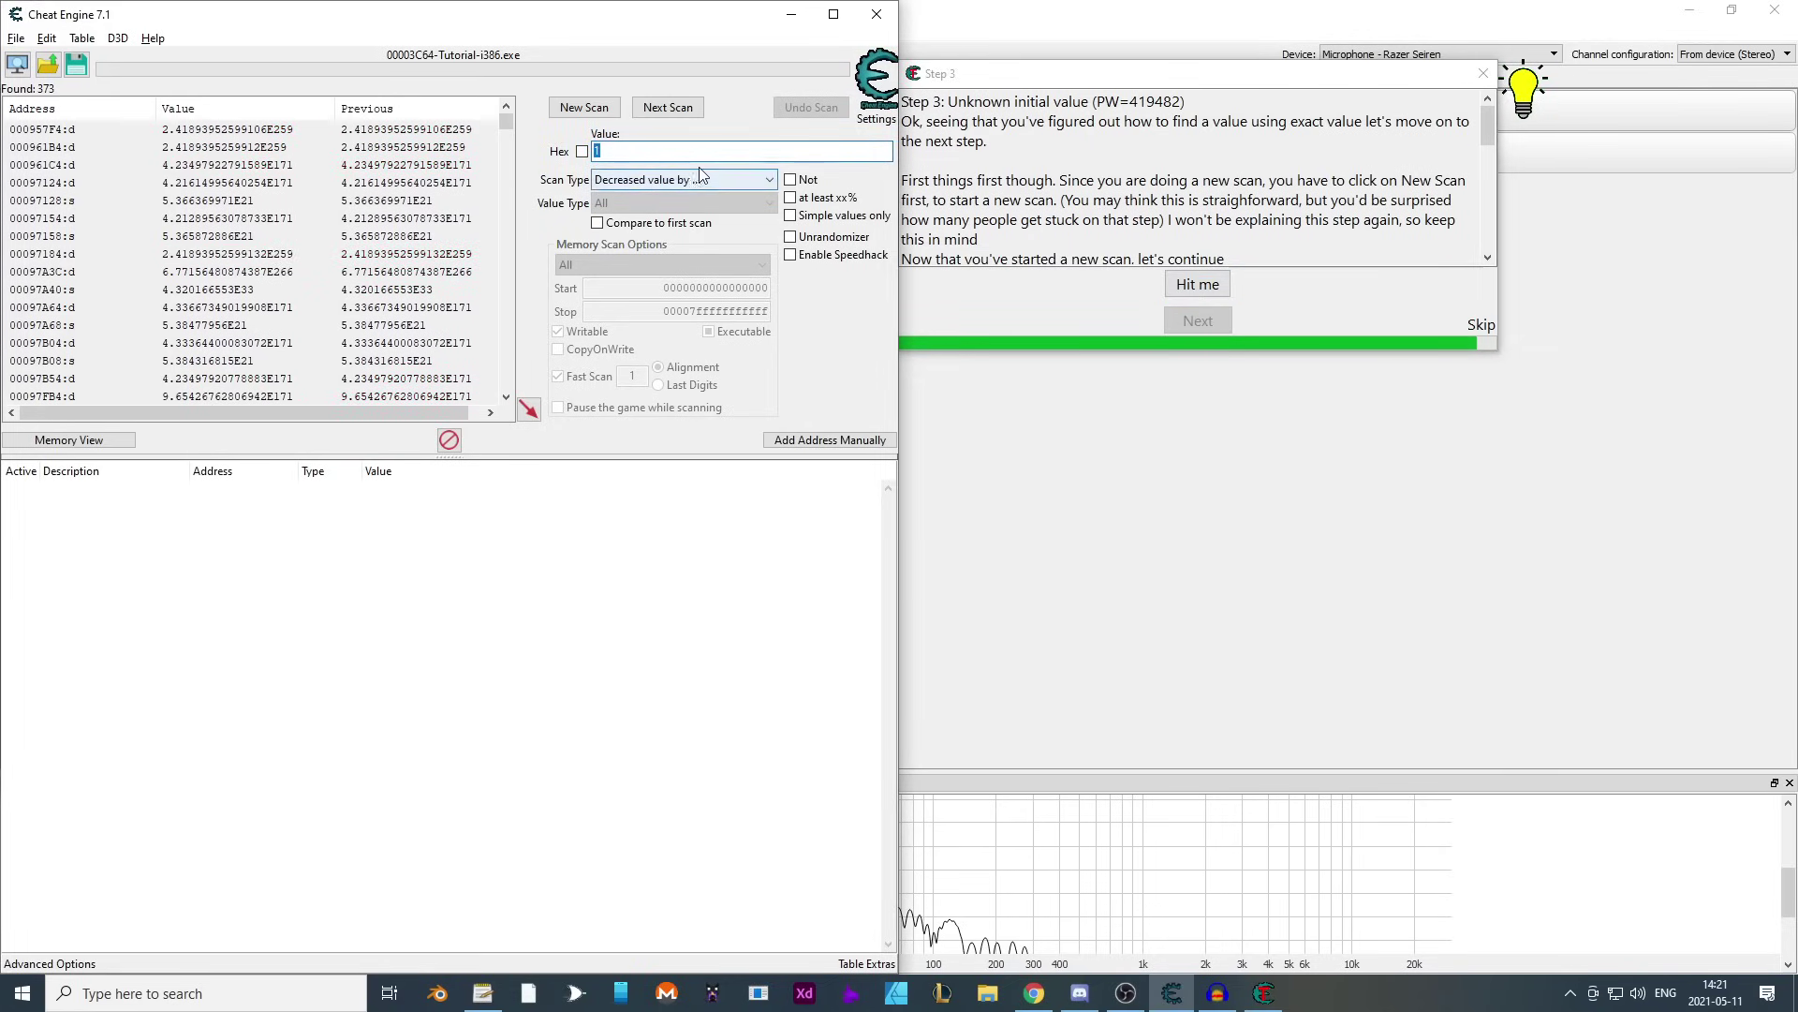
{"action": "left_click", "coordinate": [687, 111]}
{"action": "left_click", "coordinate": [1199, 283]}
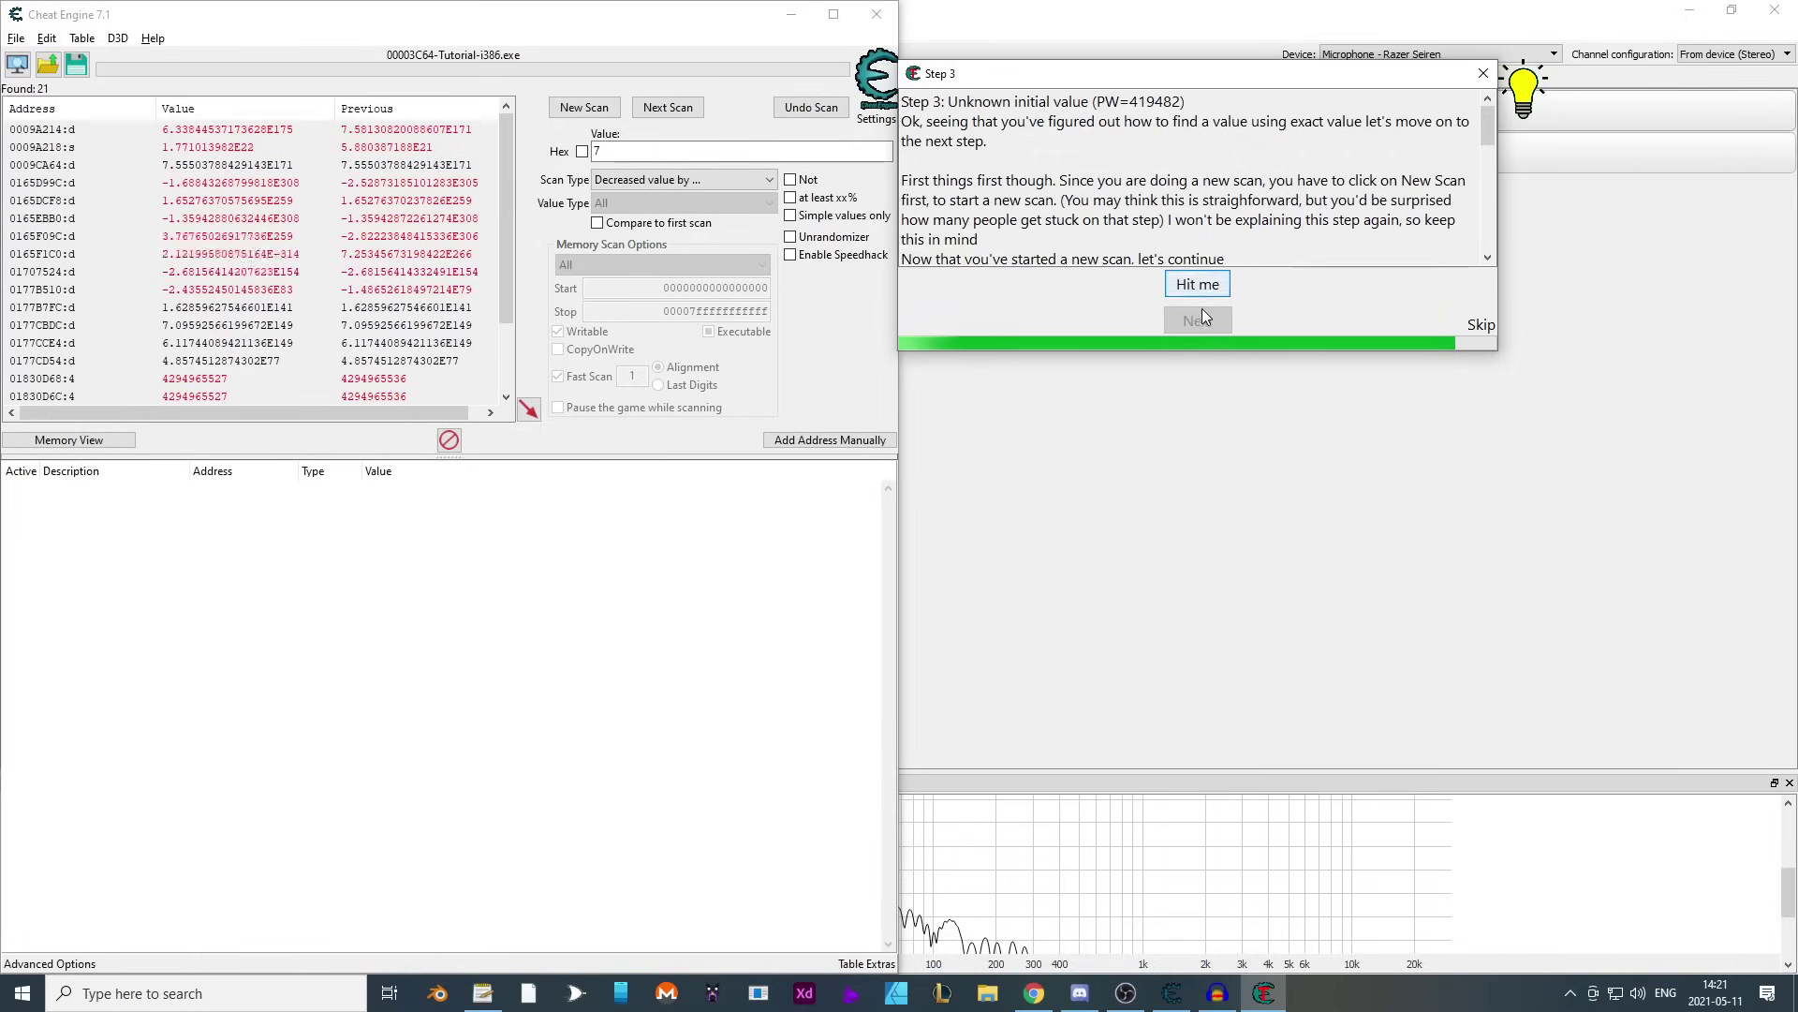
{"action": "left_click", "coordinate": [609, 157]}
{"action": "type", "text": "9"}
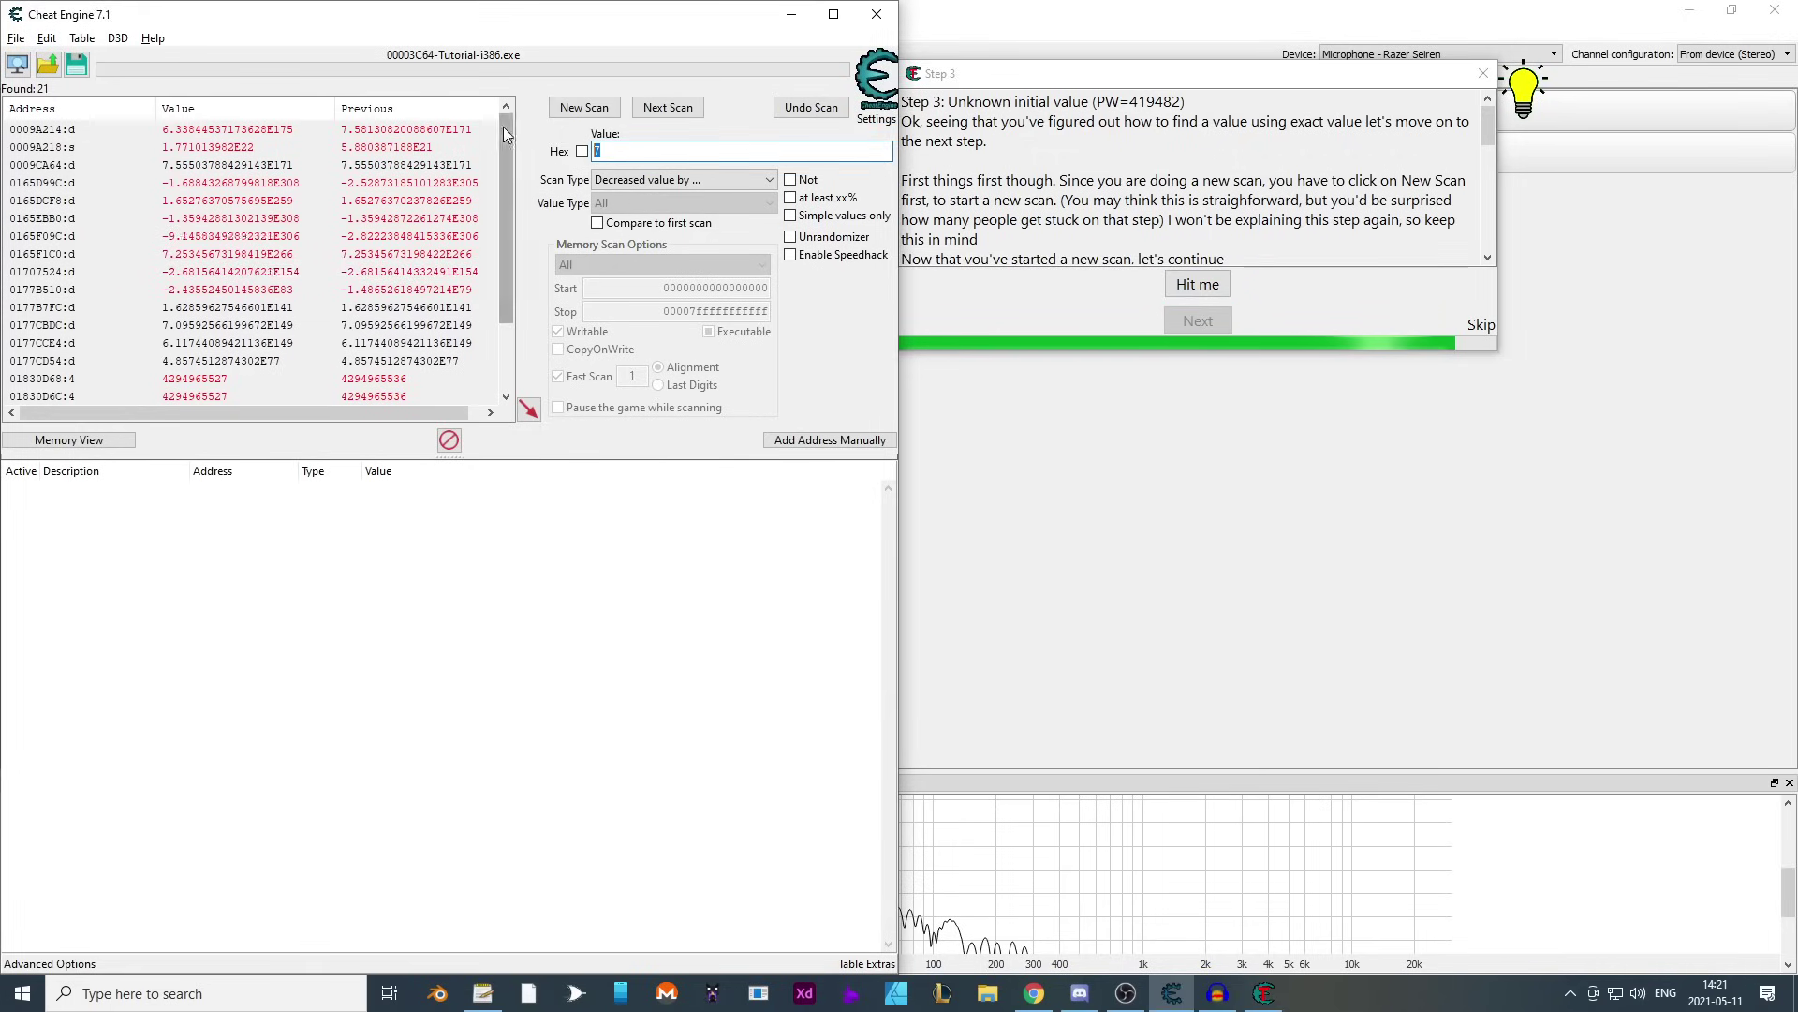
{"action": "left_click", "coordinate": [680, 112]}
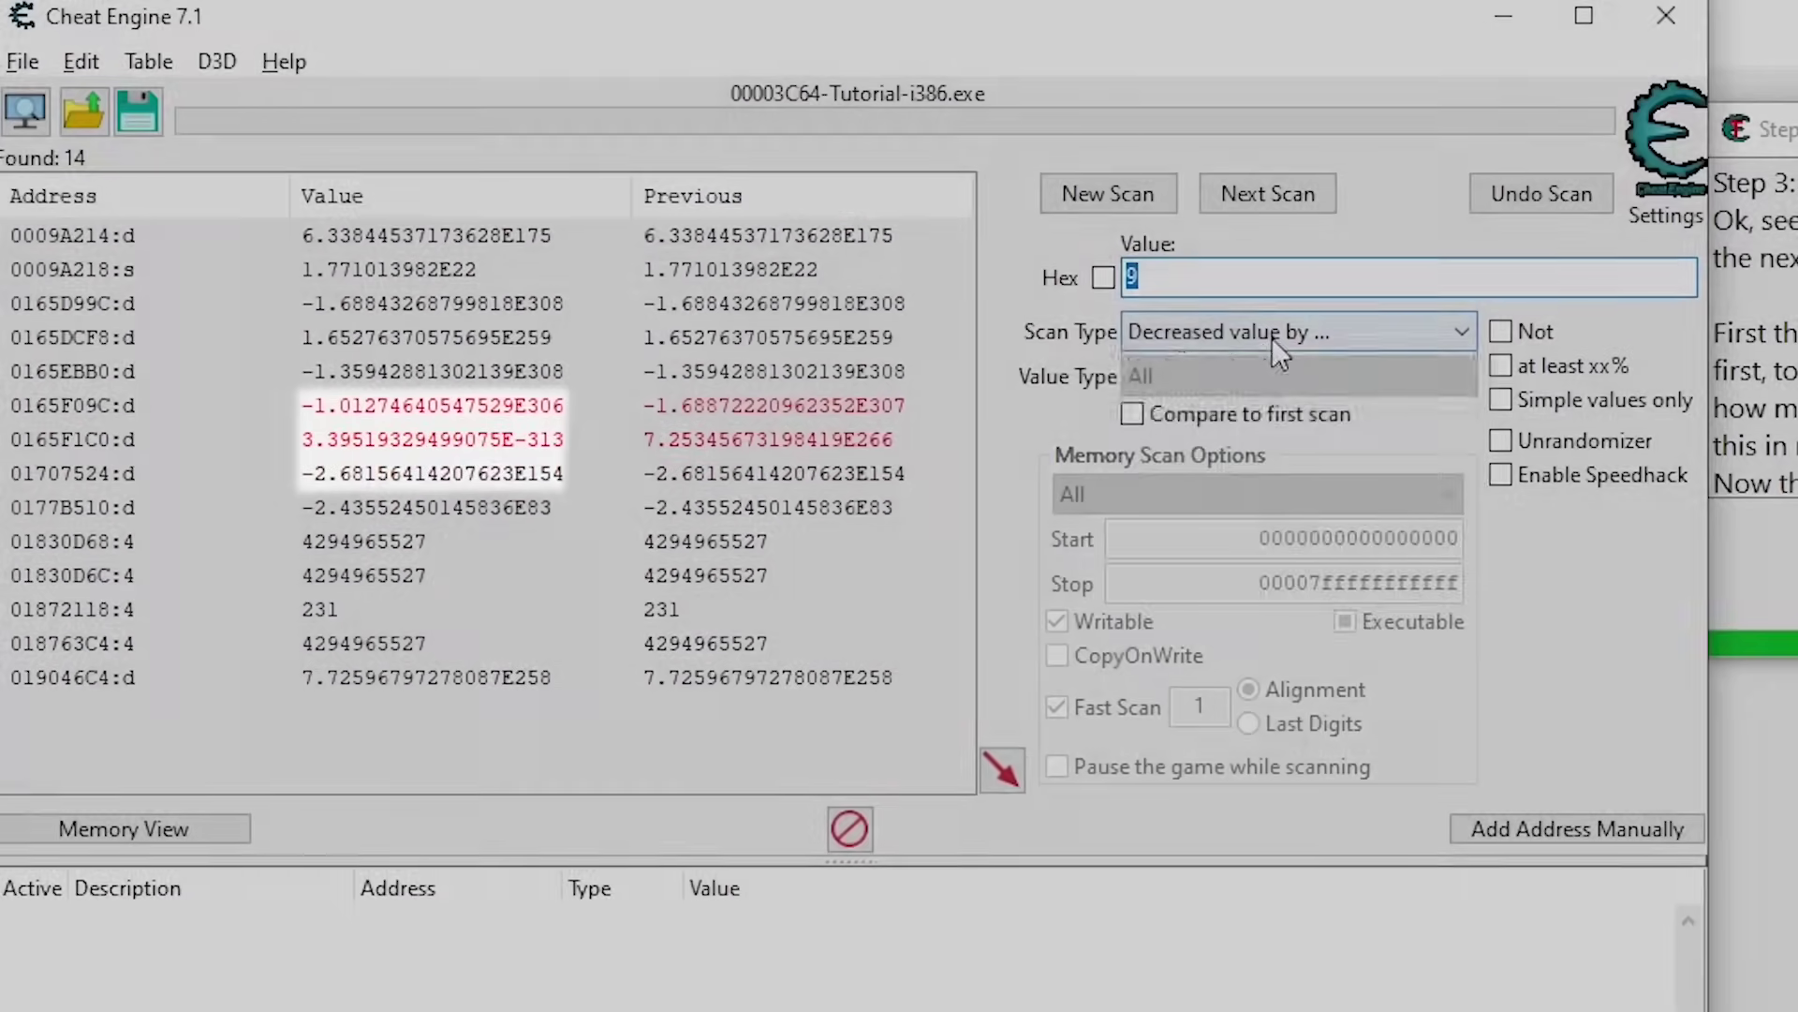
- Rescan twice for Unchanged value to reach 8 results, then take another hit
{"action": "left_click", "coordinate": [1272, 335]}
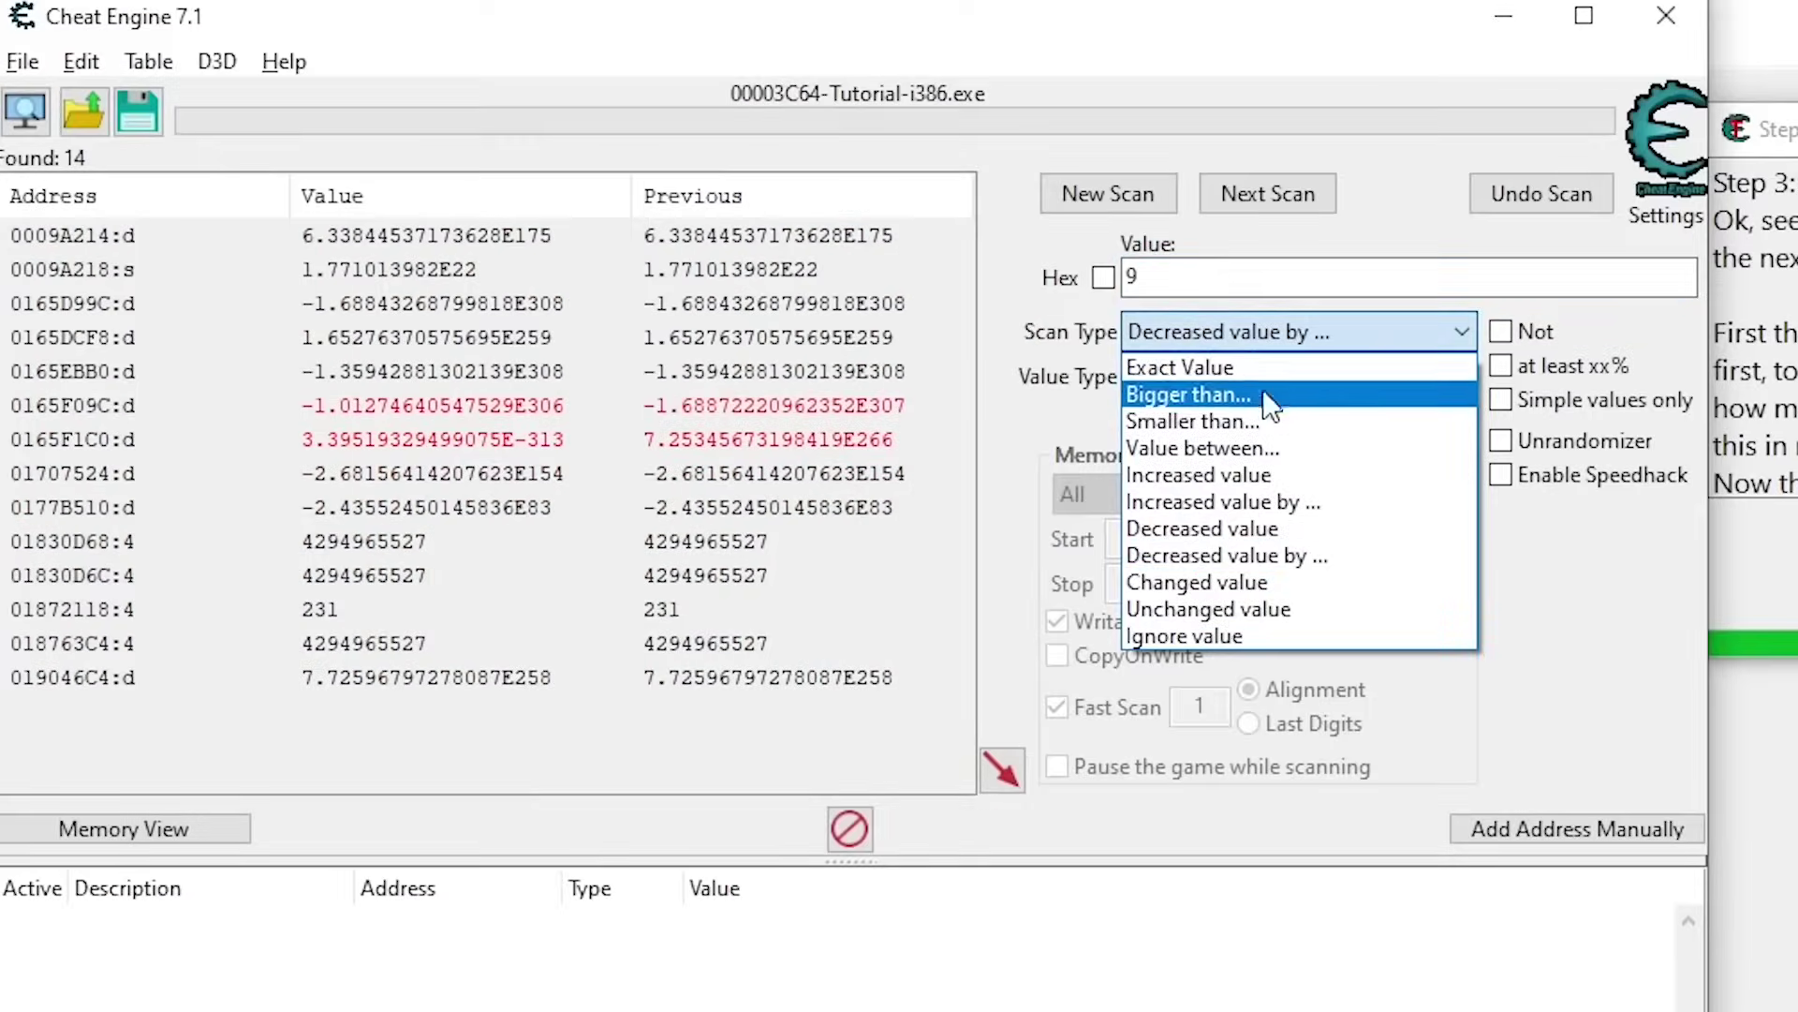
{"action": "left_click", "coordinate": [1244, 607]}
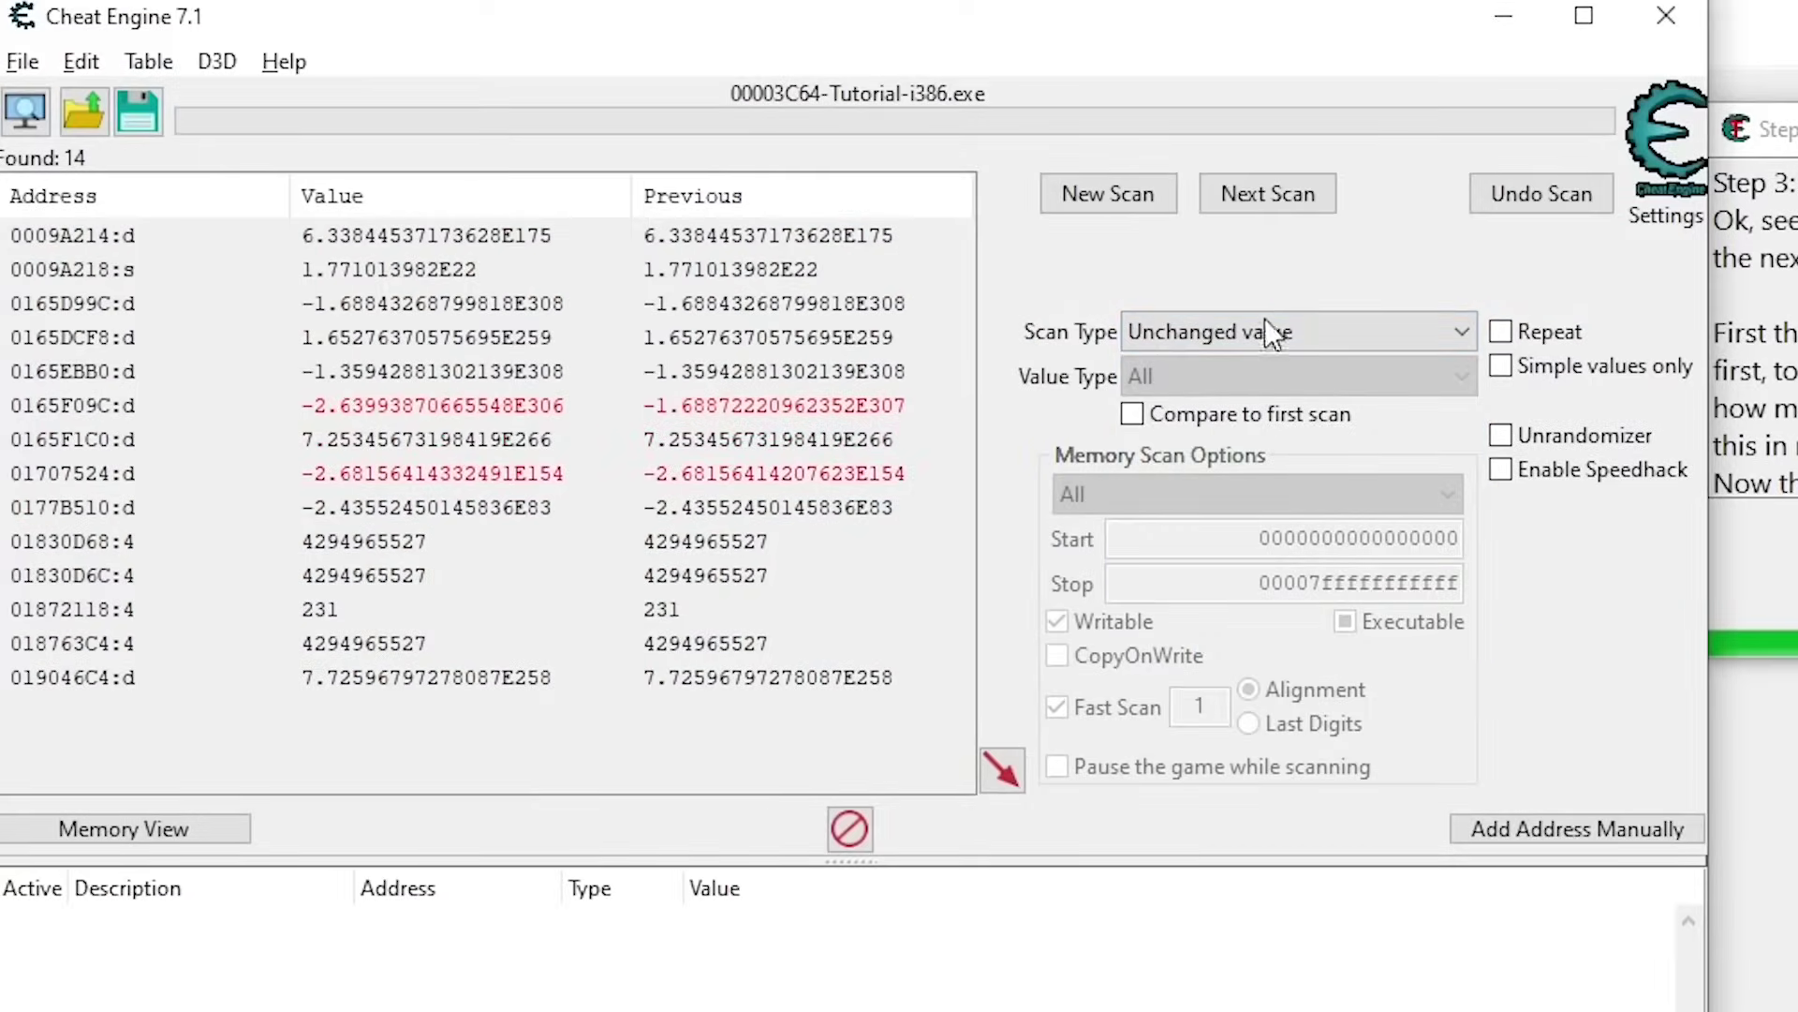
{"action": "left_click", "coordinate": [1284, 204]}
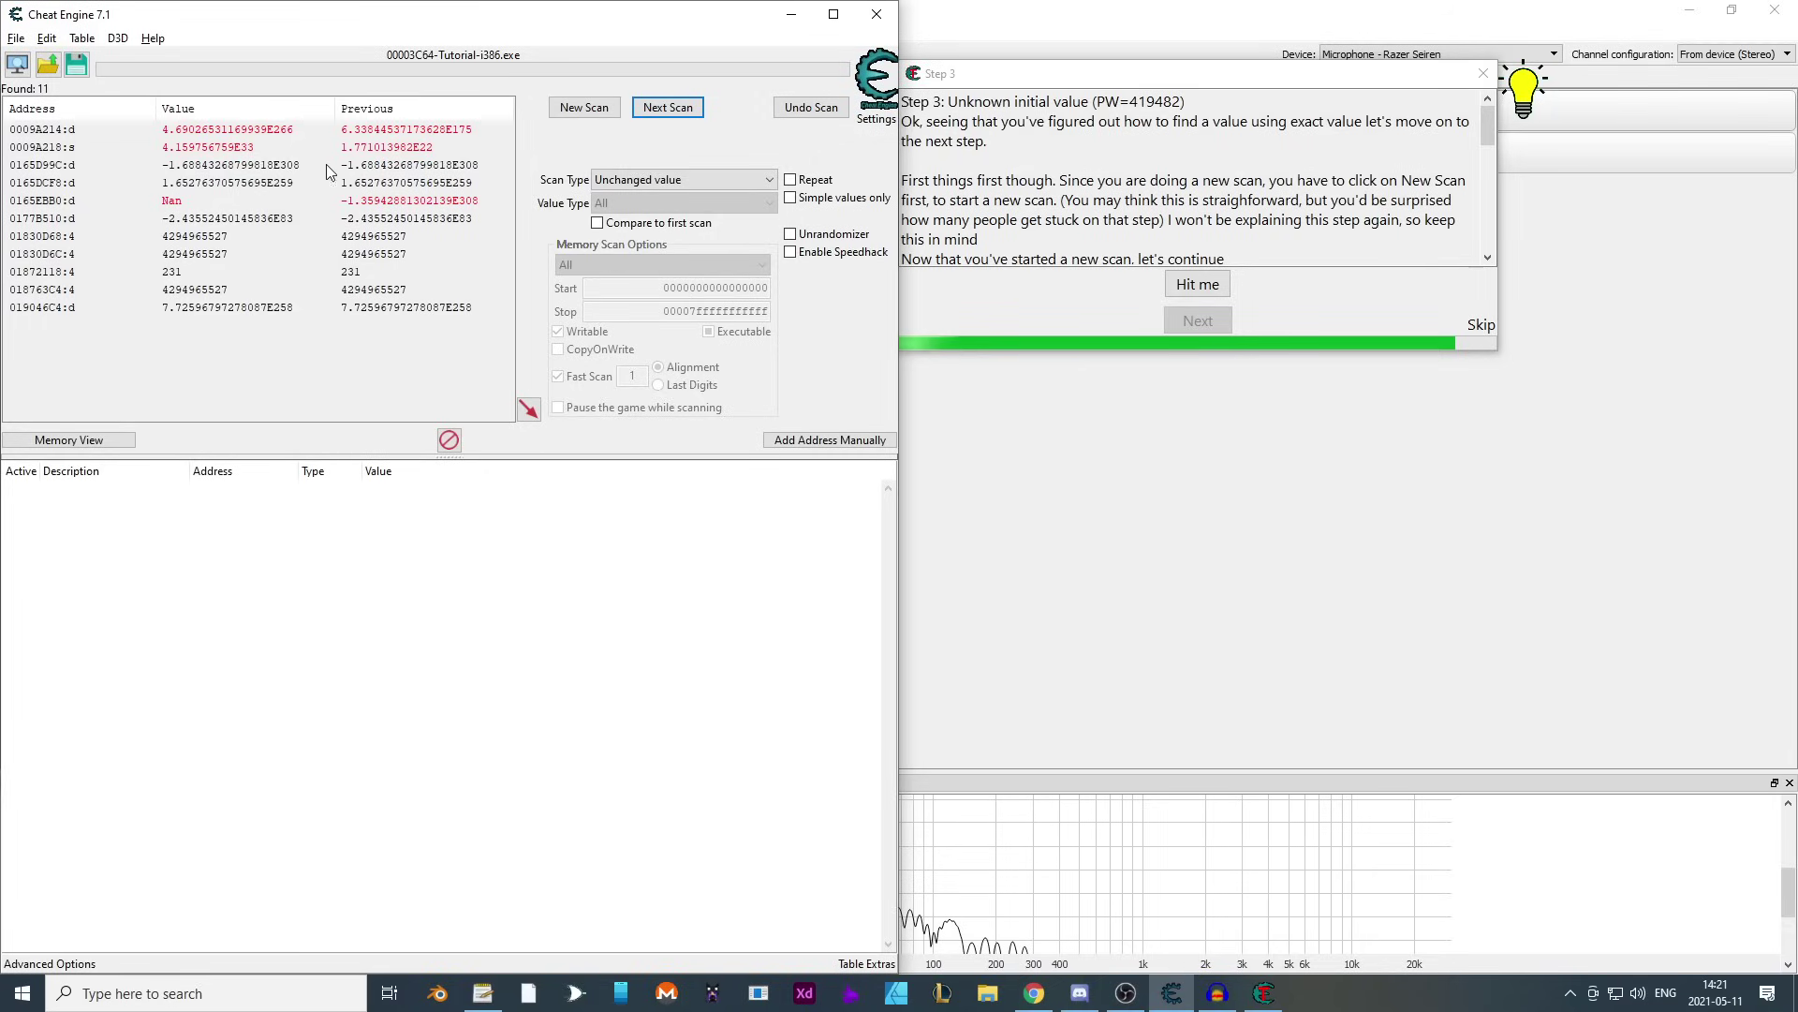
{"action": "left_click", "coordinate": [668, 109]}
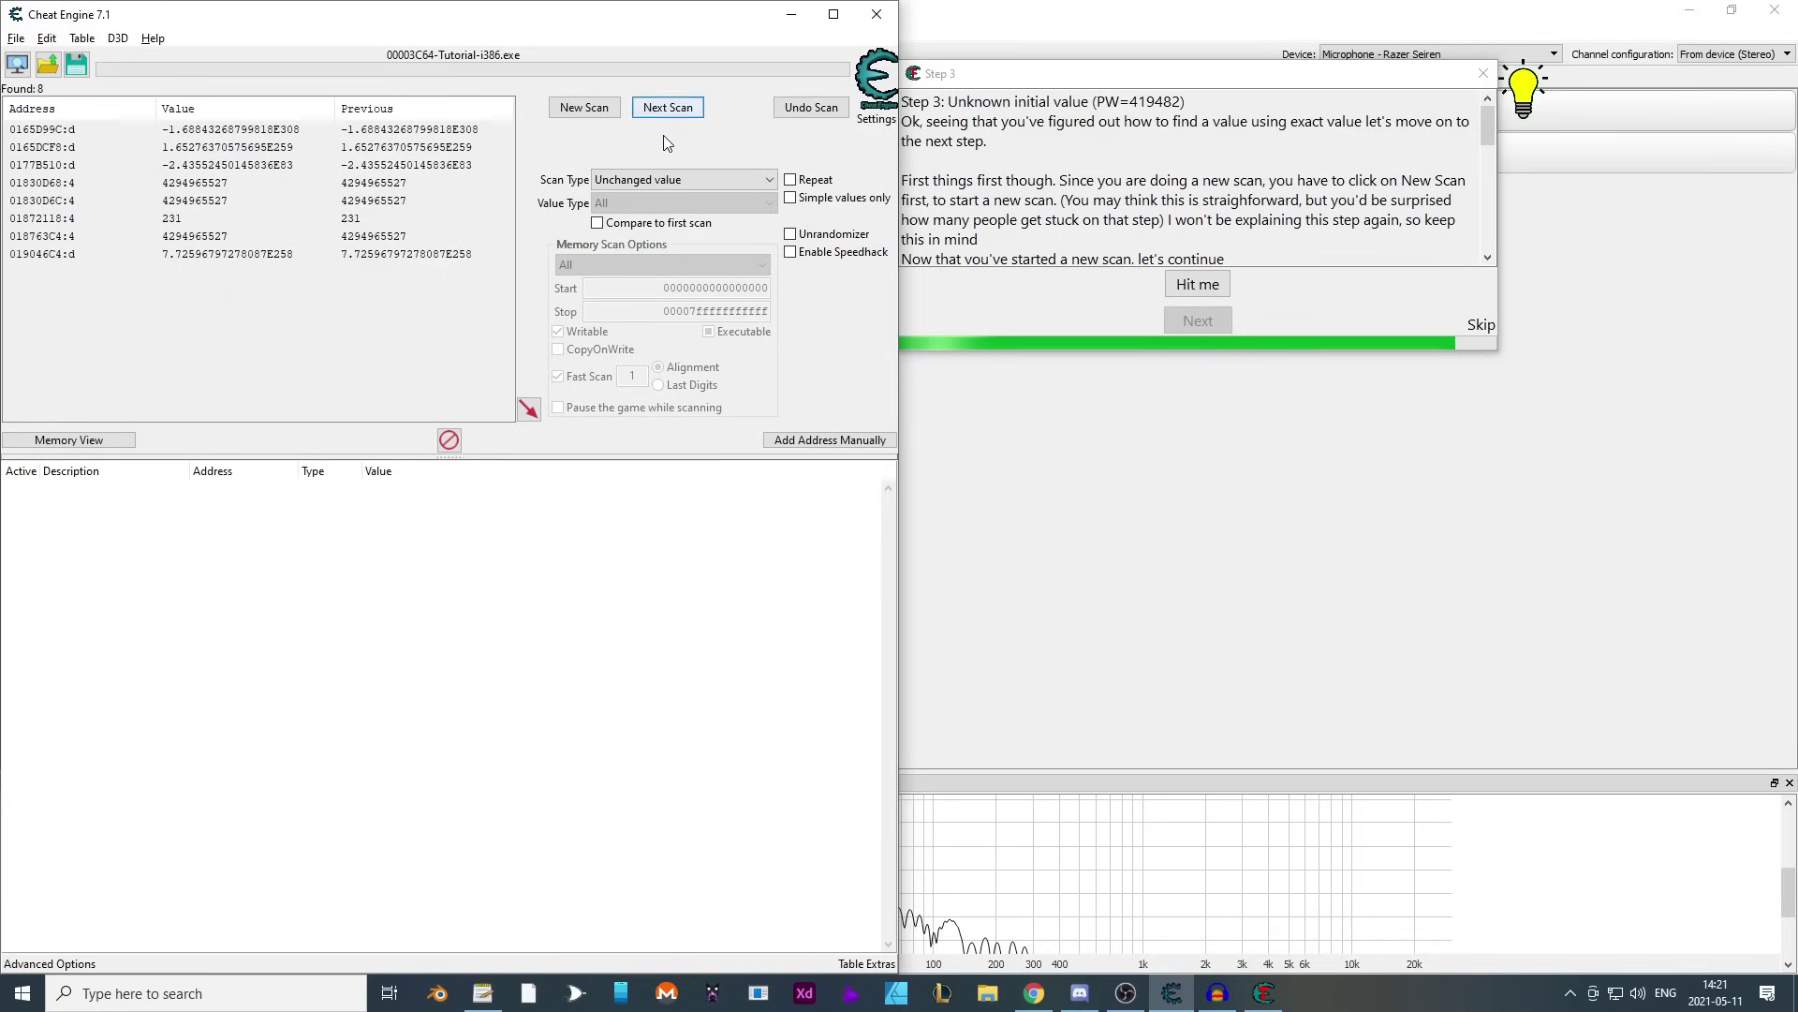
{"action": "left_click", "coordinate": [1201, 287]}
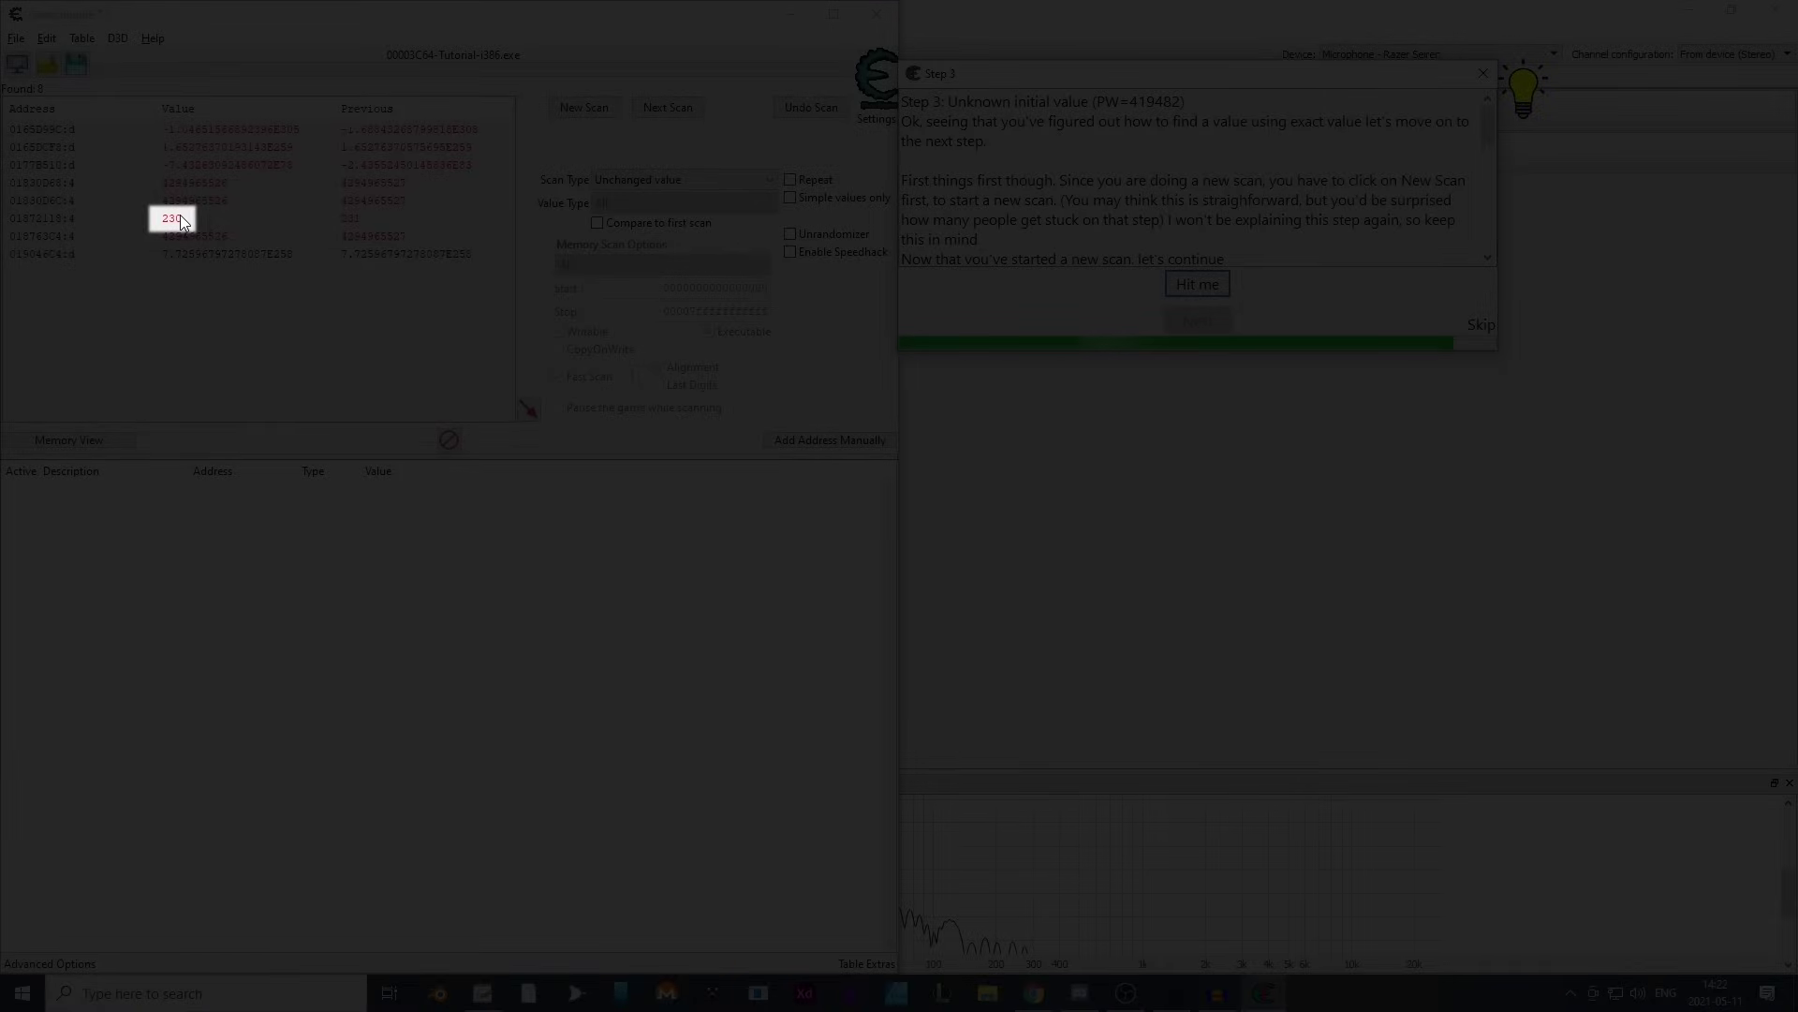
- Add 01872118 to the address list and take two hits, watching it fall to 175
{"action": "double_click", "coordinate": [185, 223]}
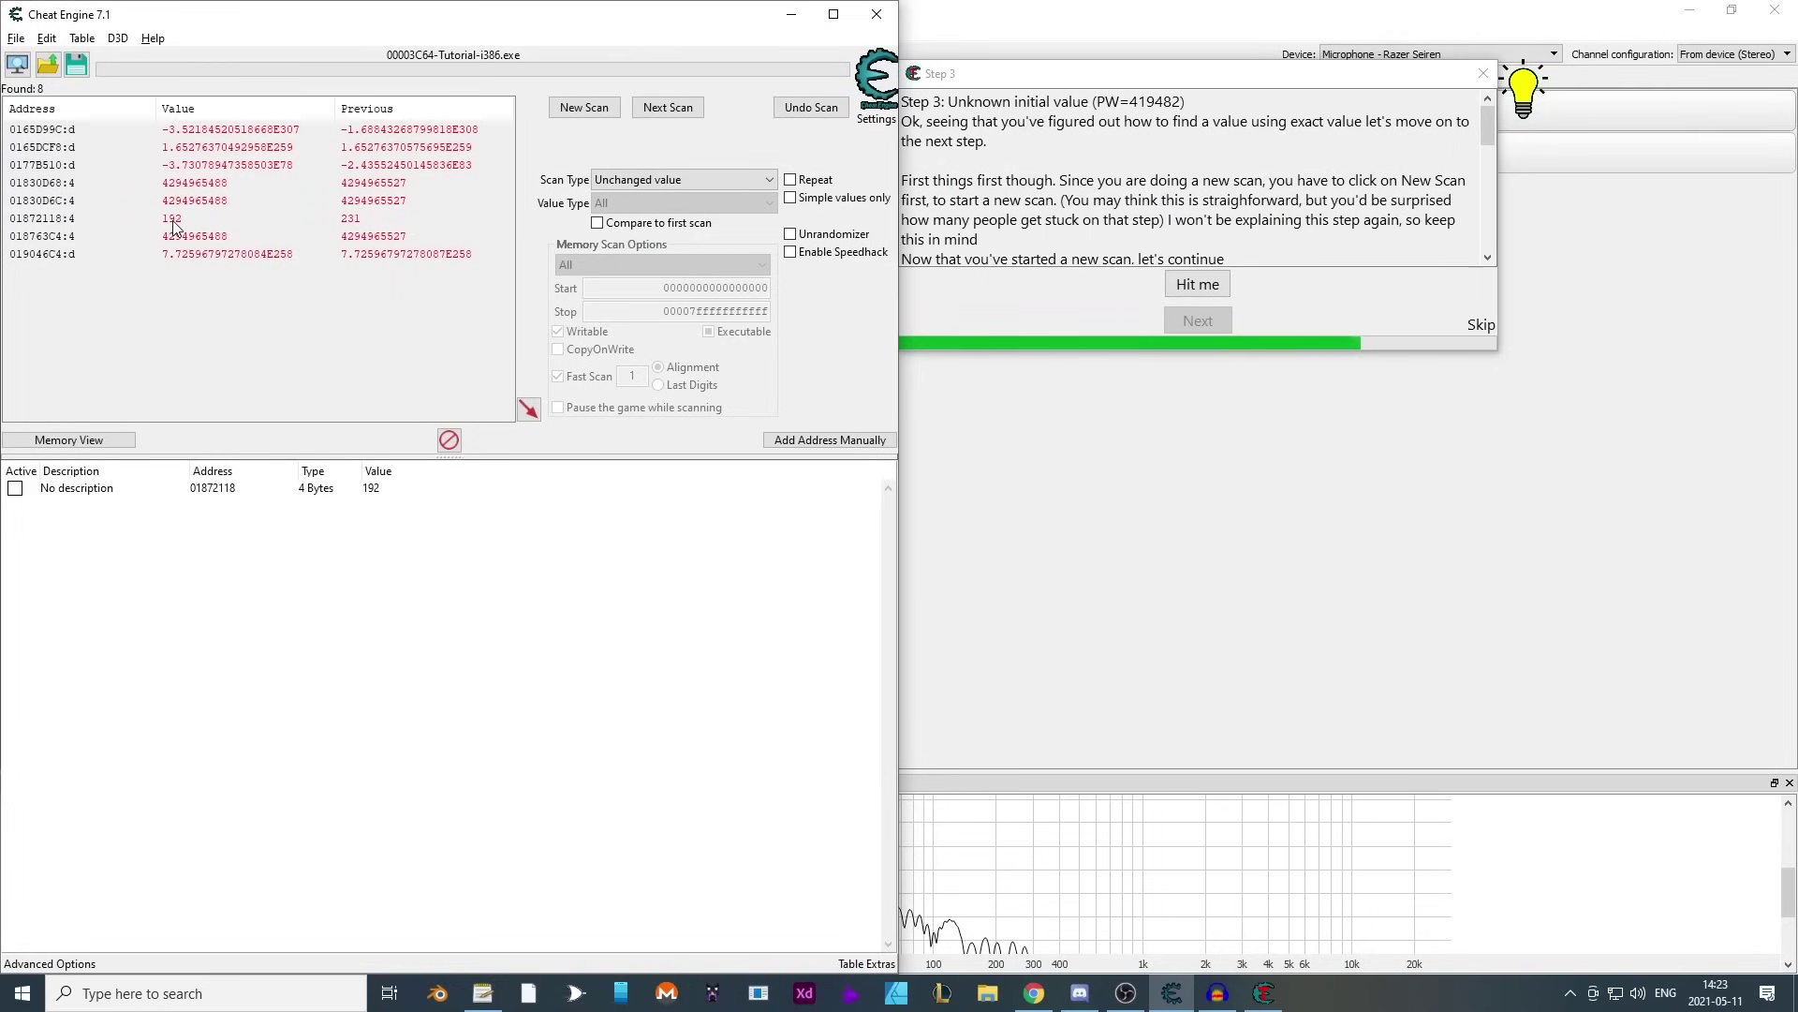
{"action": "left_click", "coordinate": [174, 224]}
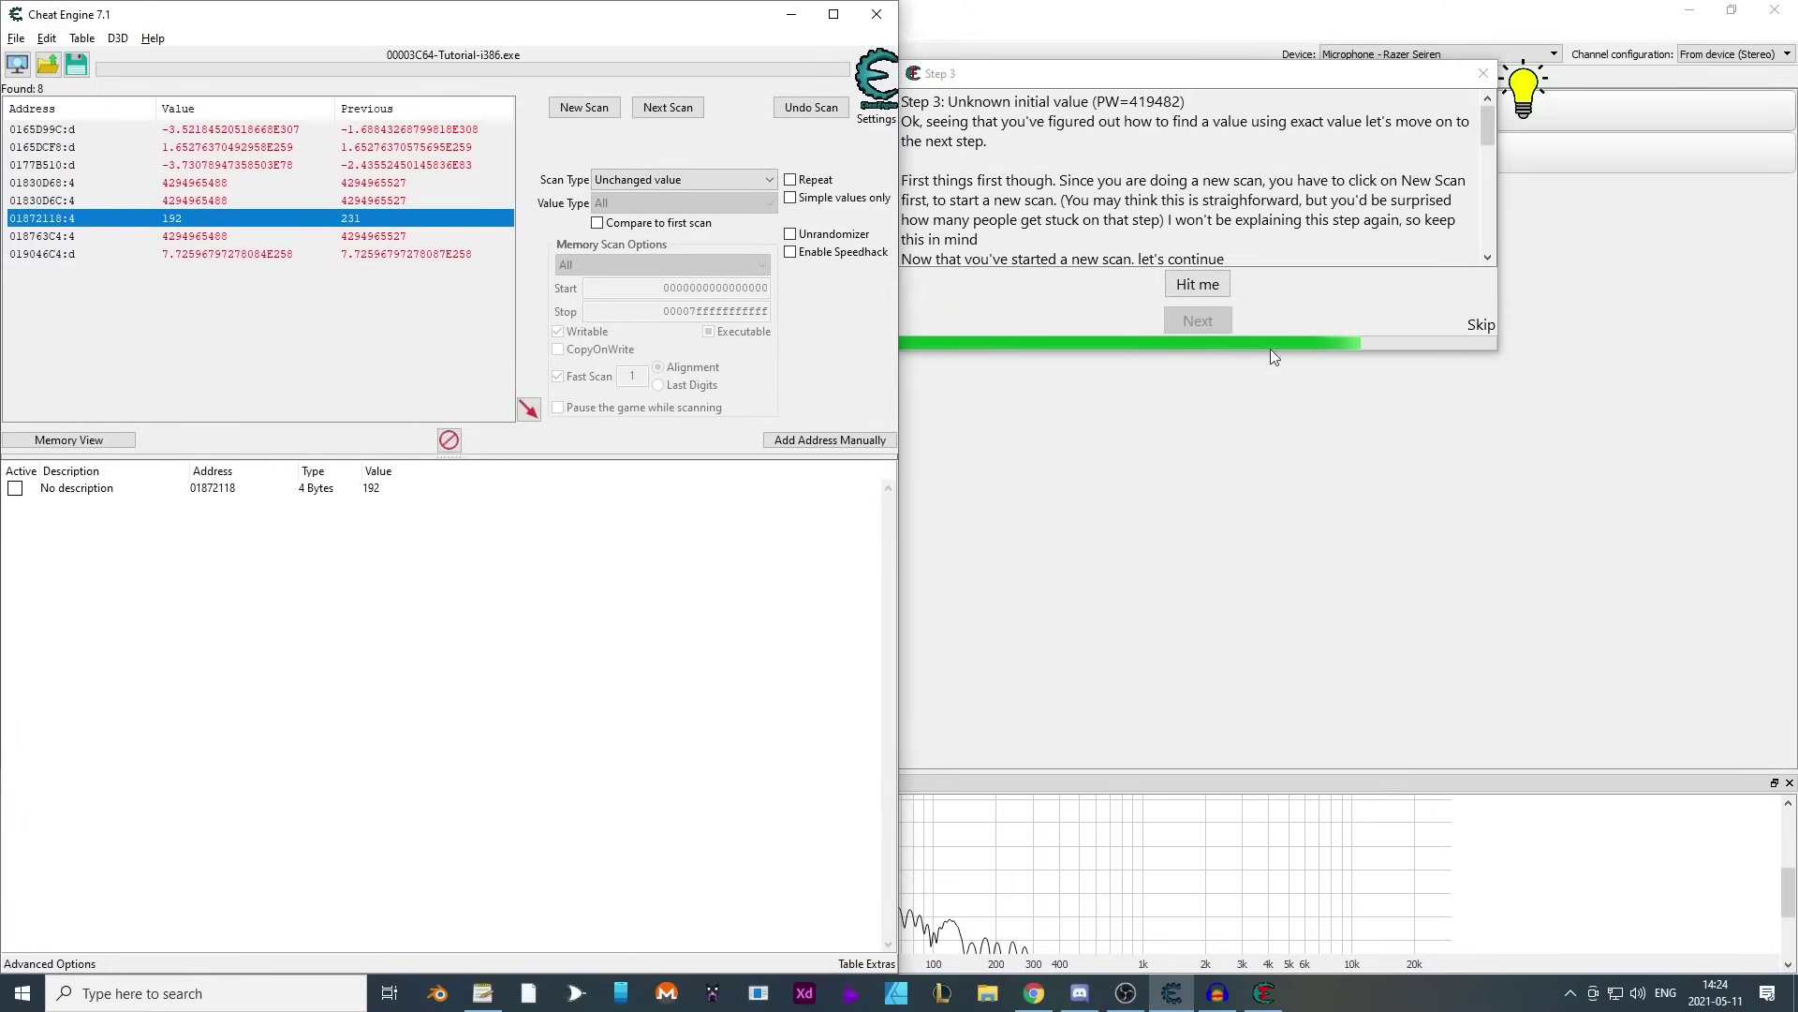
{"action": "left_click", "coordinate": [1207, 286]}
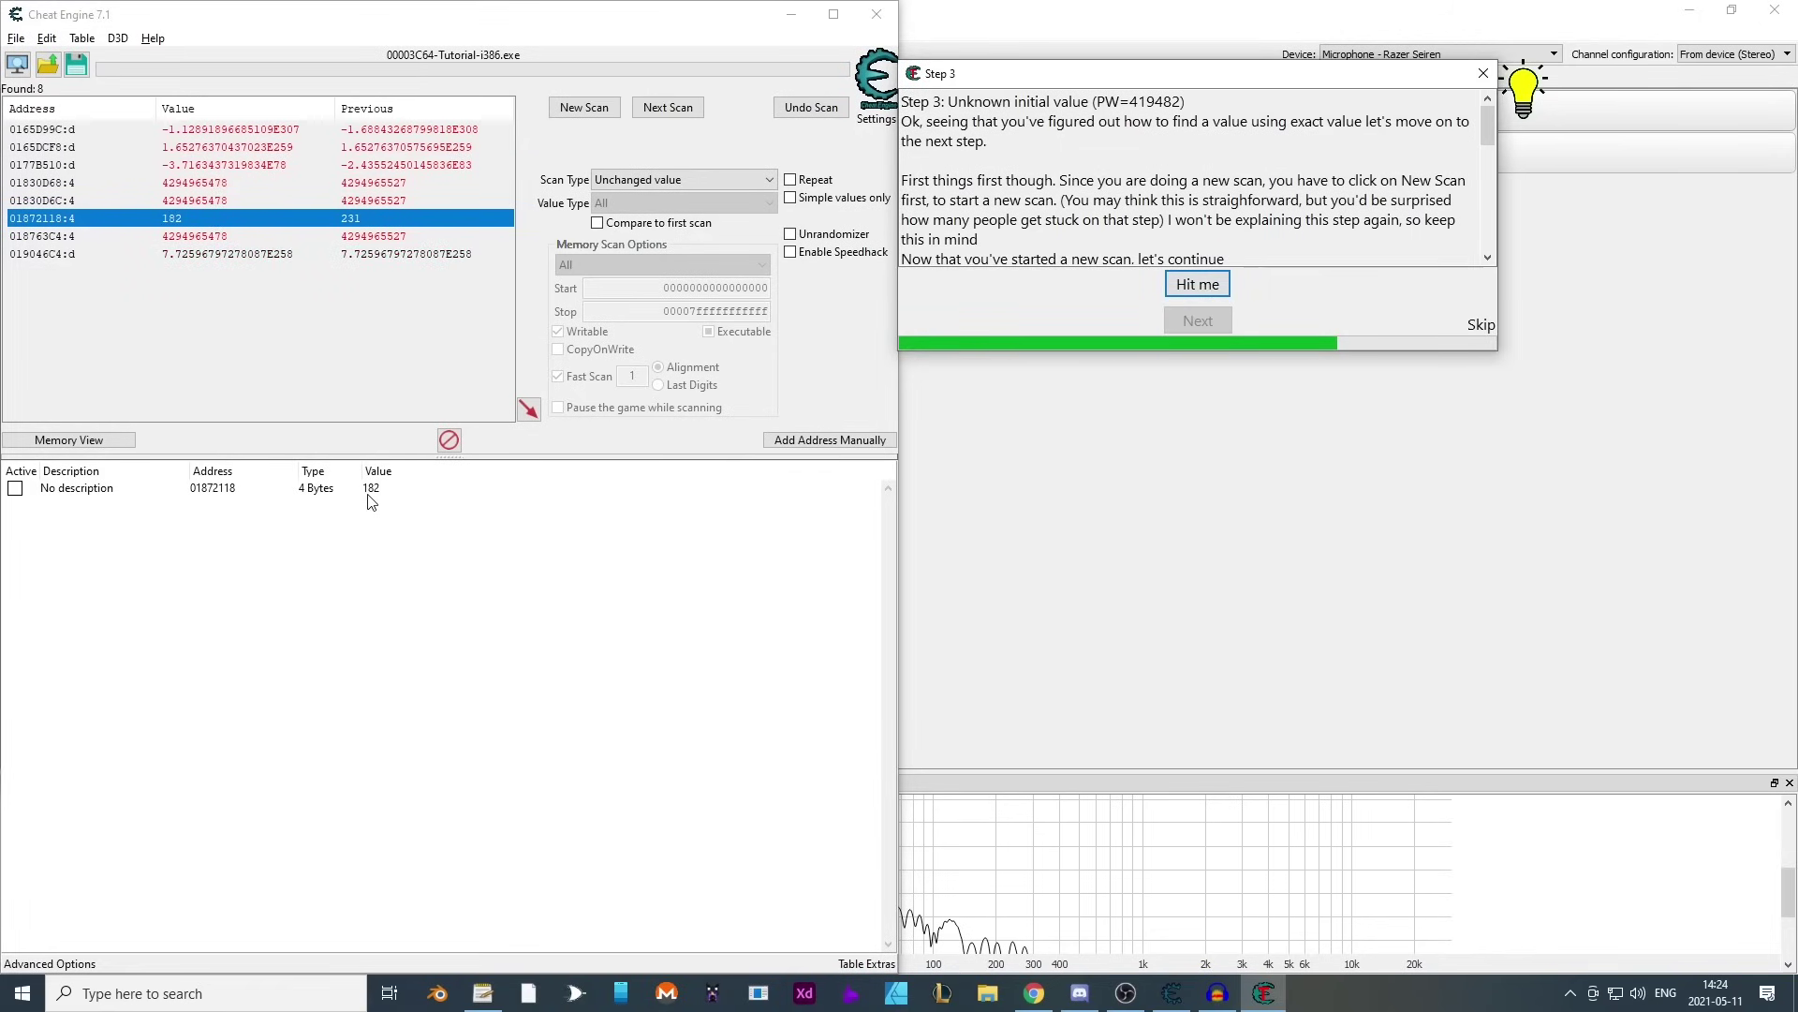
{"action": "left_click", "coordinate": [1205, 287]}
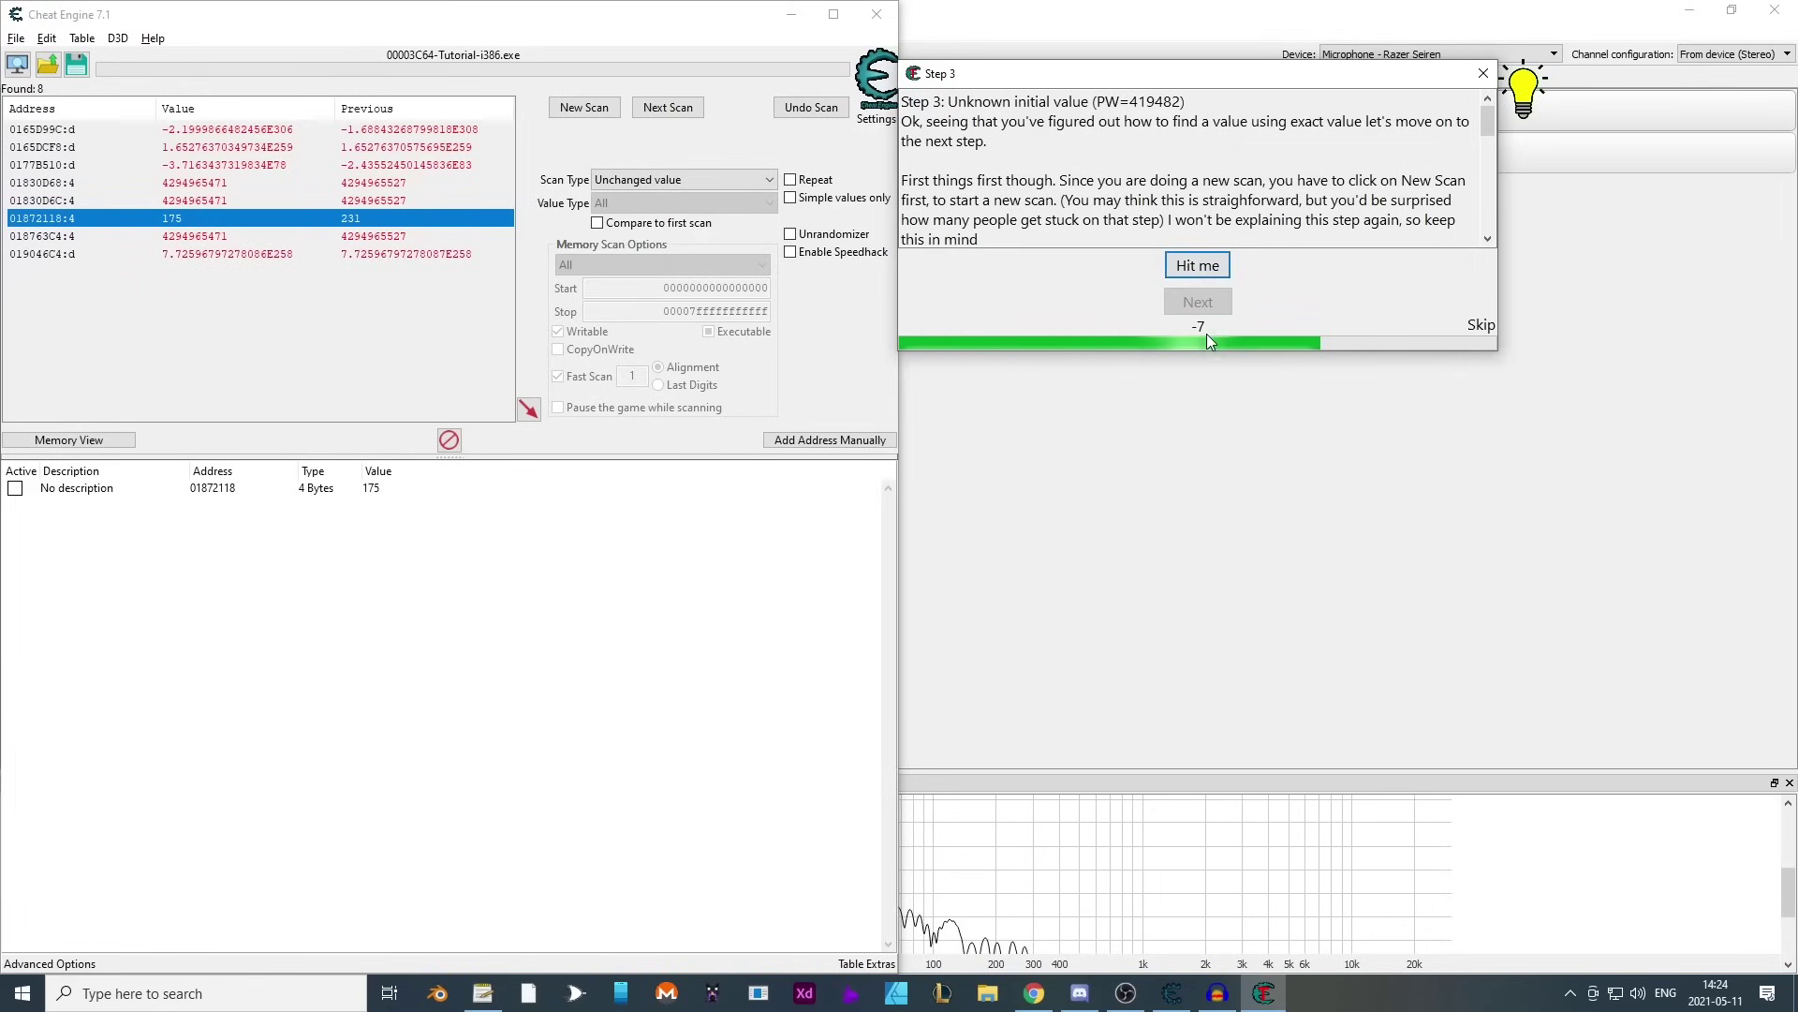